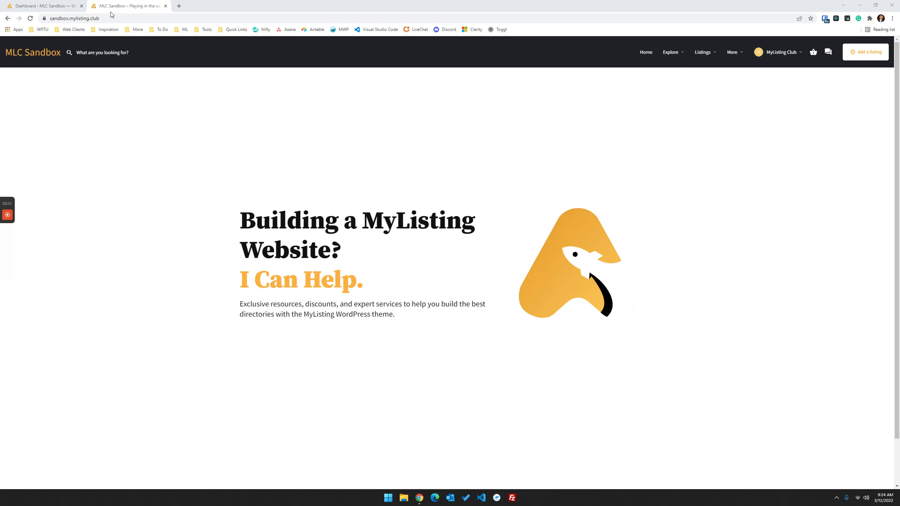
- Open the Restaurant listing type's Fields tab from Listing Types and scroll through its fields
click(58, 5)
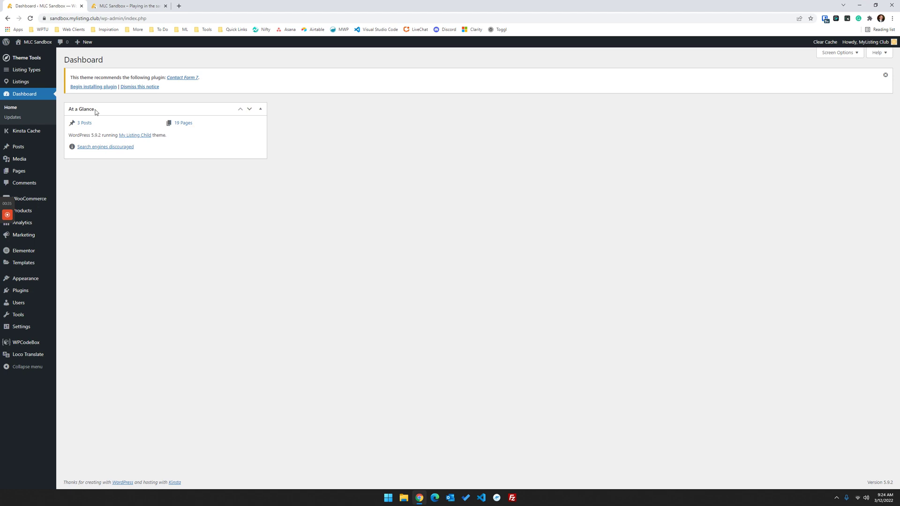
click(94, 10)
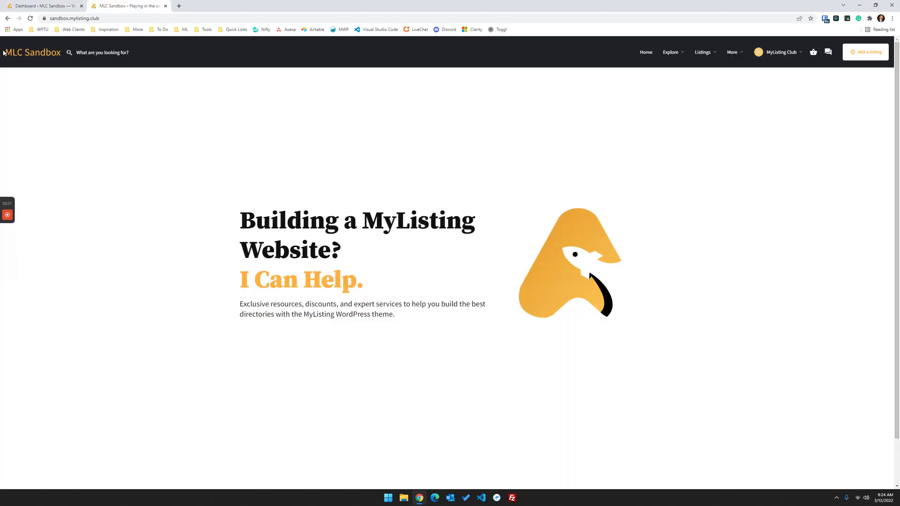
click(57, 6)
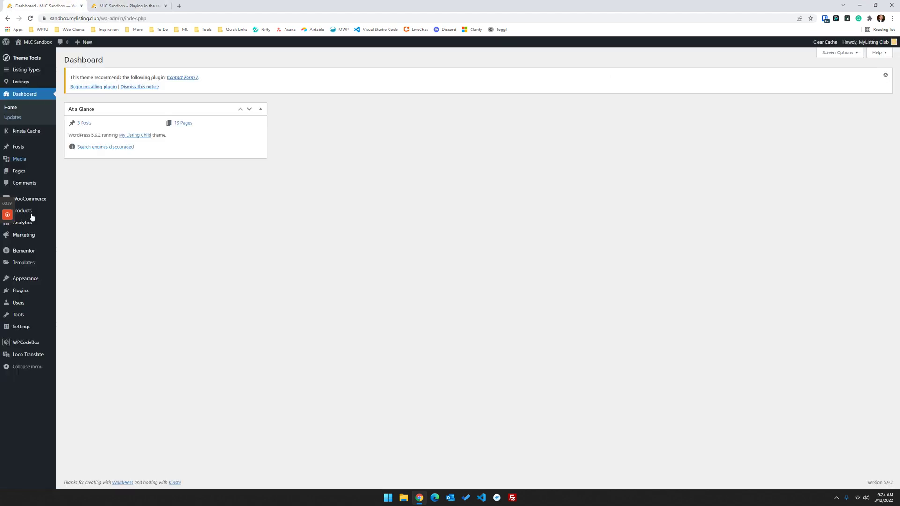
click(26, 70)
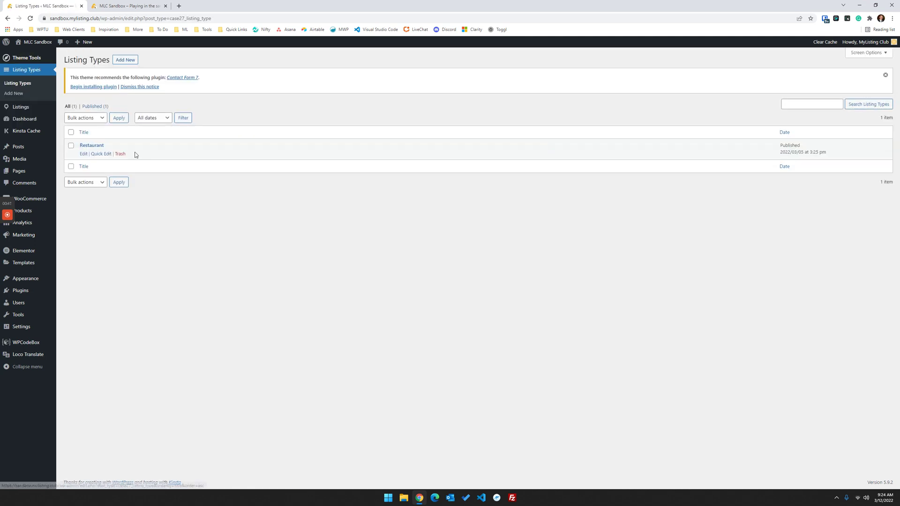
click(82, 154)
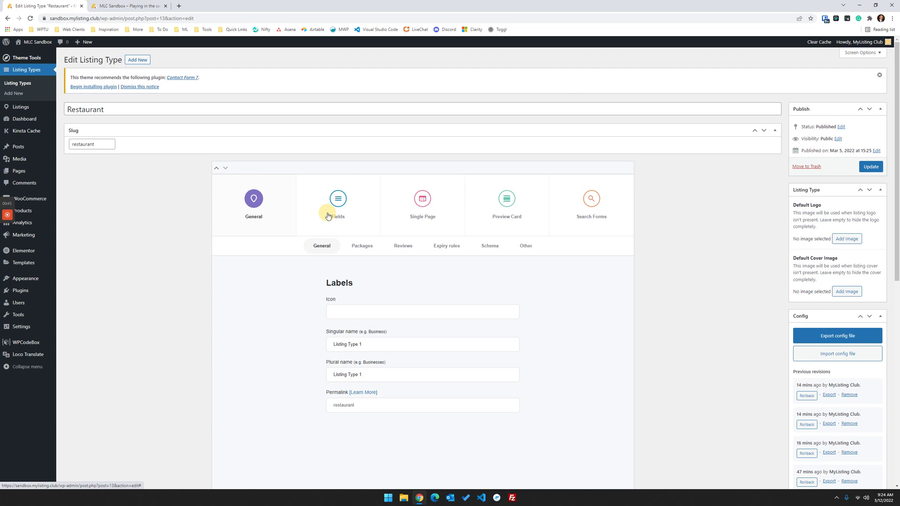
click(327, 215)
scroll(329, 215, down, 6)
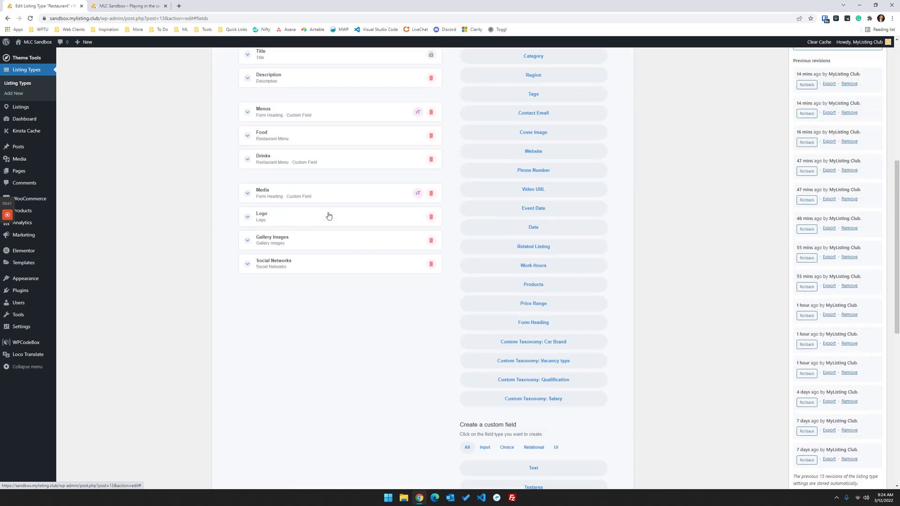
scroll(323, 245, up, 4)
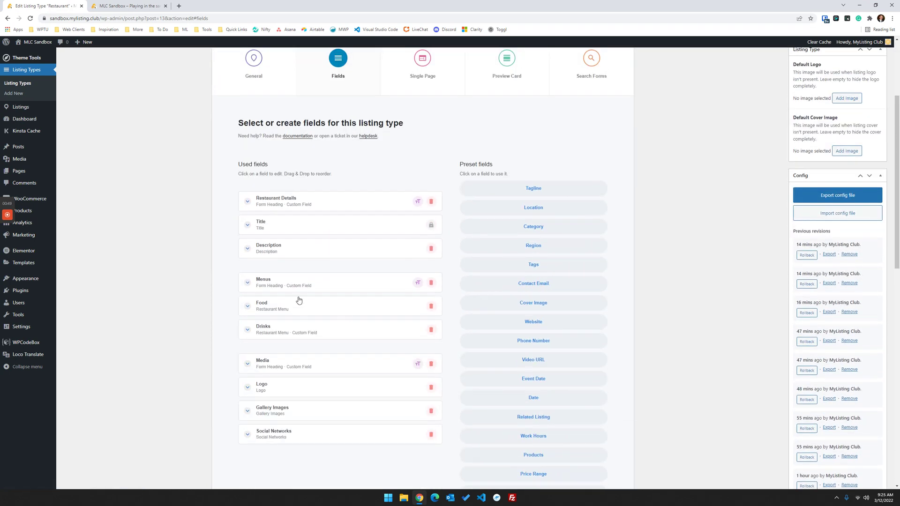
scroll(299, 300, down, 2)
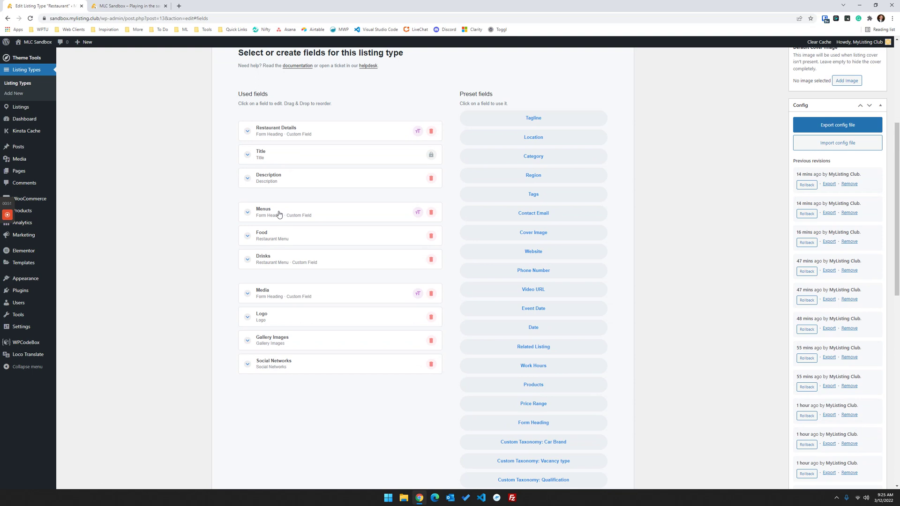
scroll(515, 281, down, 3)
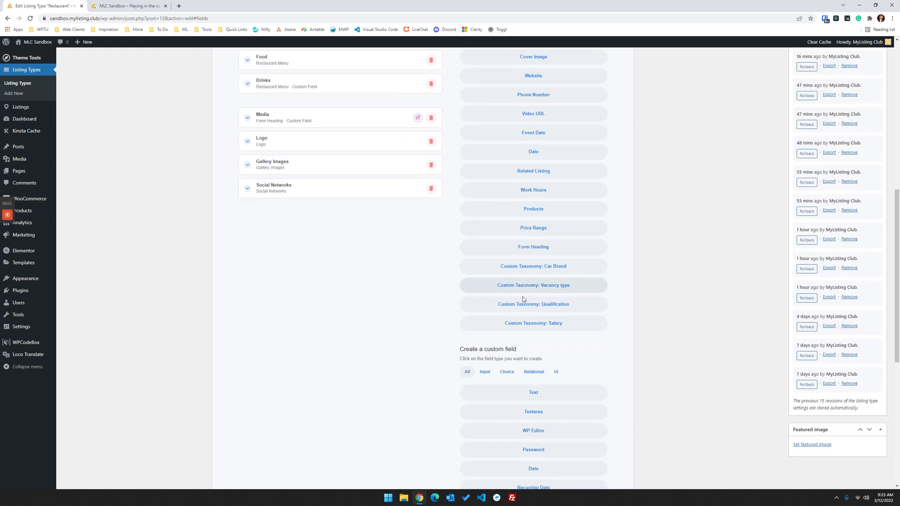
scroll(580, 405, down, 5)
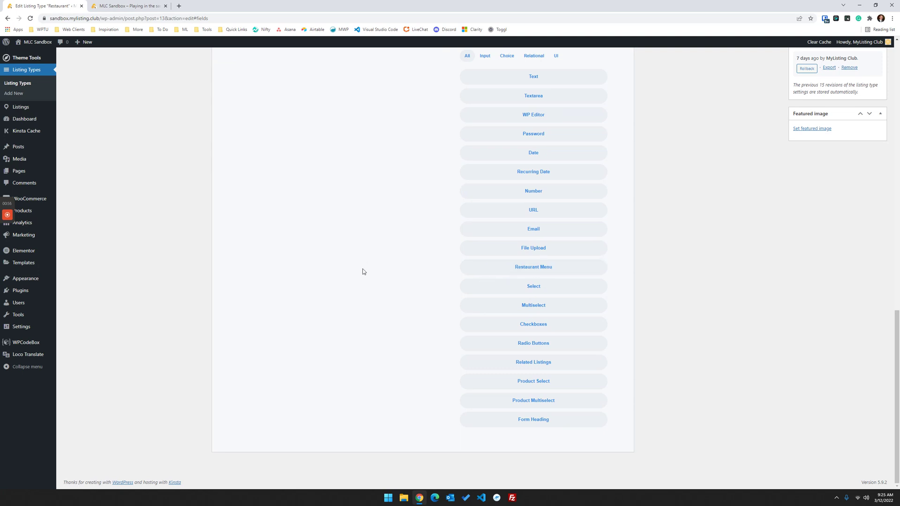
scroll(362, 271, up, 10)
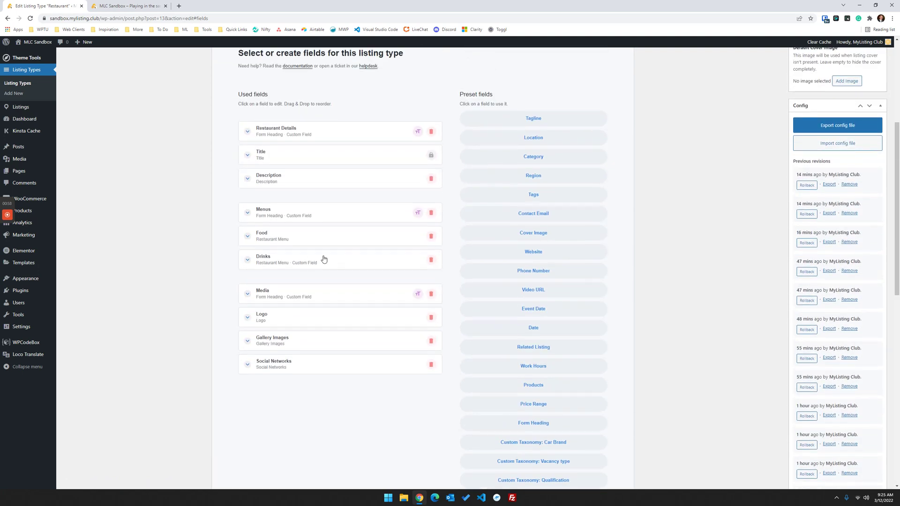
- Expand and collapse the Food and Drinks menu fields to review their settings
click(289, 241)
scroll(279, 230, down, 1)
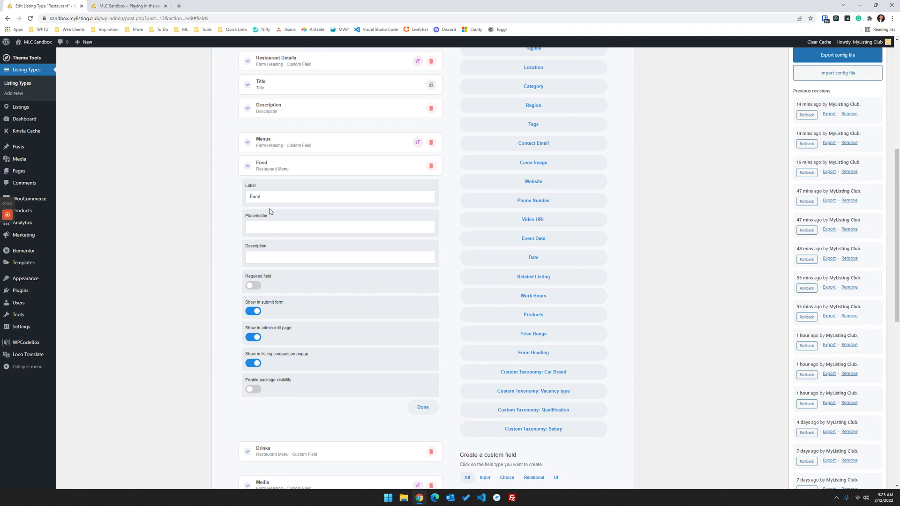
double_click(277, 198)
scroll(318, 215, down, 3)
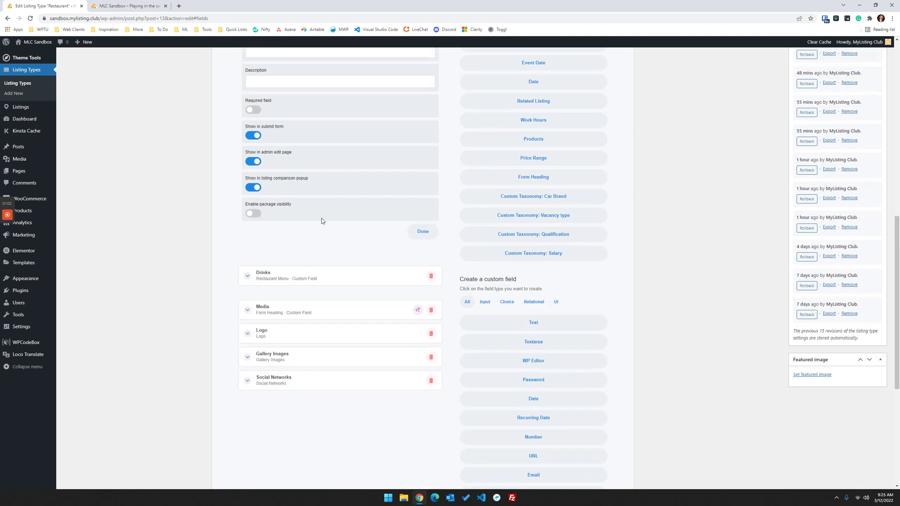
click(298, 277)
scroll(296, 281, up, 3)
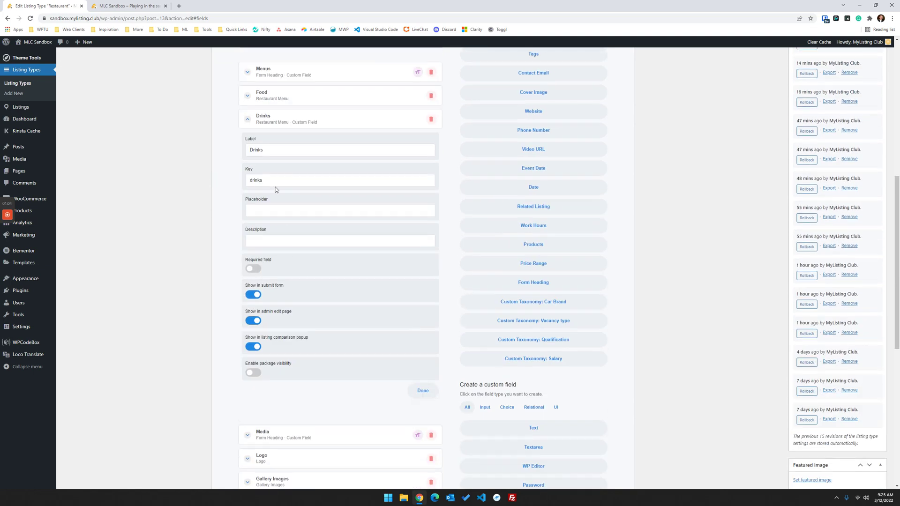
click(268, 117)
scroll(300, 297, up, 3)
click(288, 278)
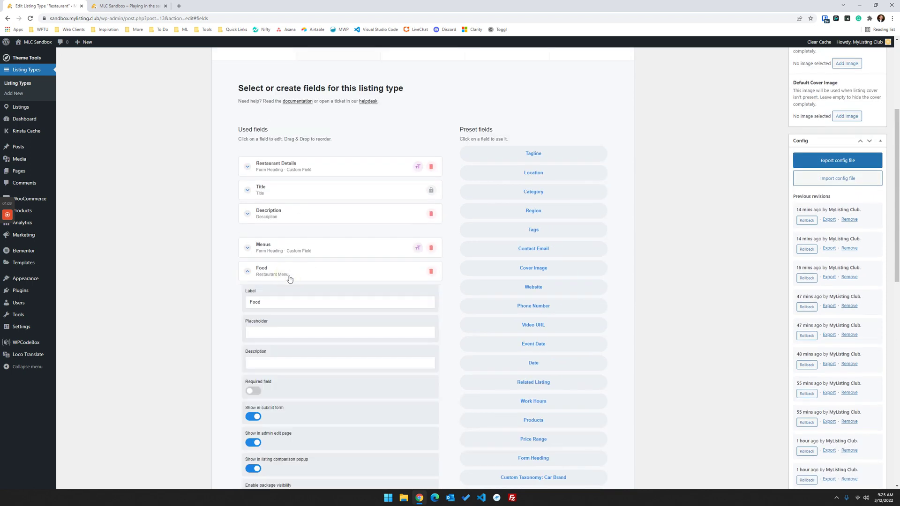
click(289, 278)
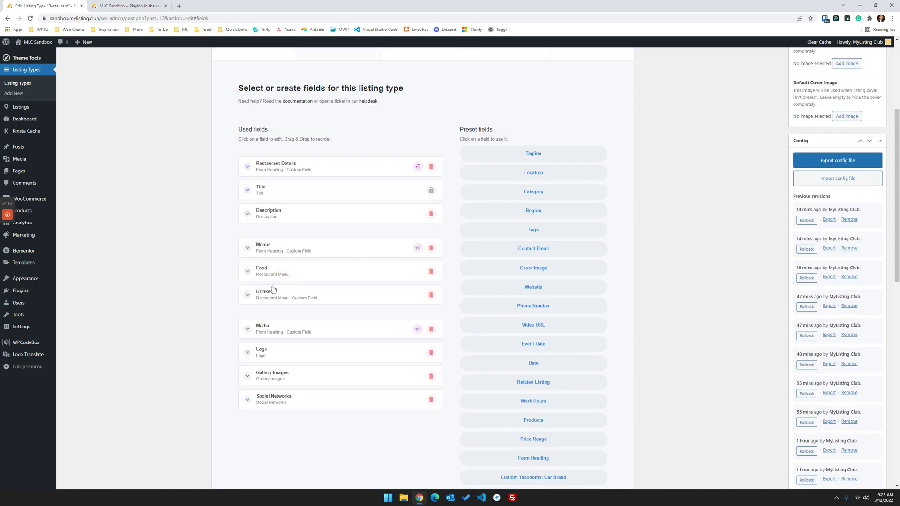
scroll(281, 256, up, 3)
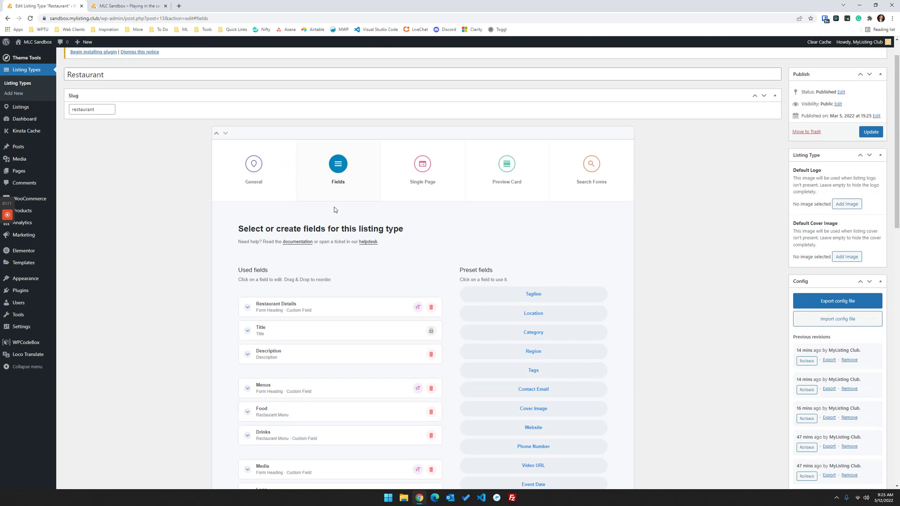
- Open Single Page > Content & Tabs and look into the Food Menu tab's settings
click(416, 178)
click(461, 213)
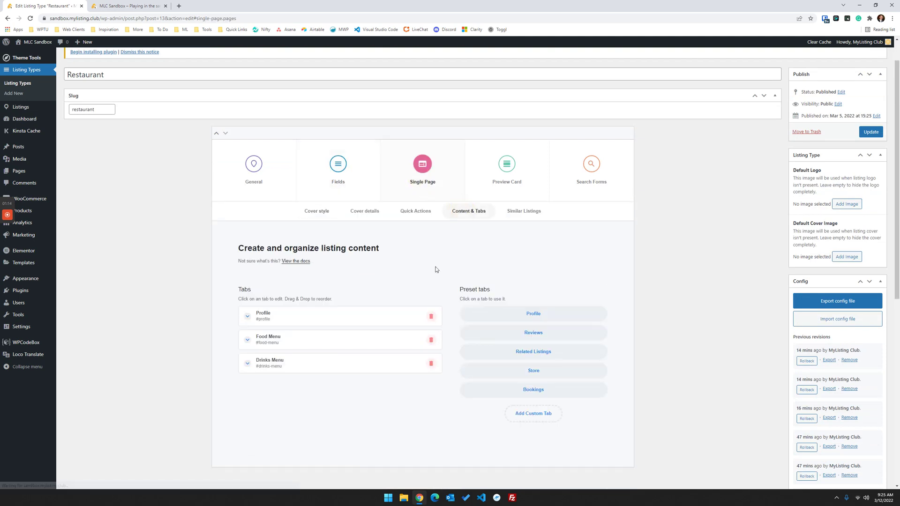
scroll(398, 305, down, 2)
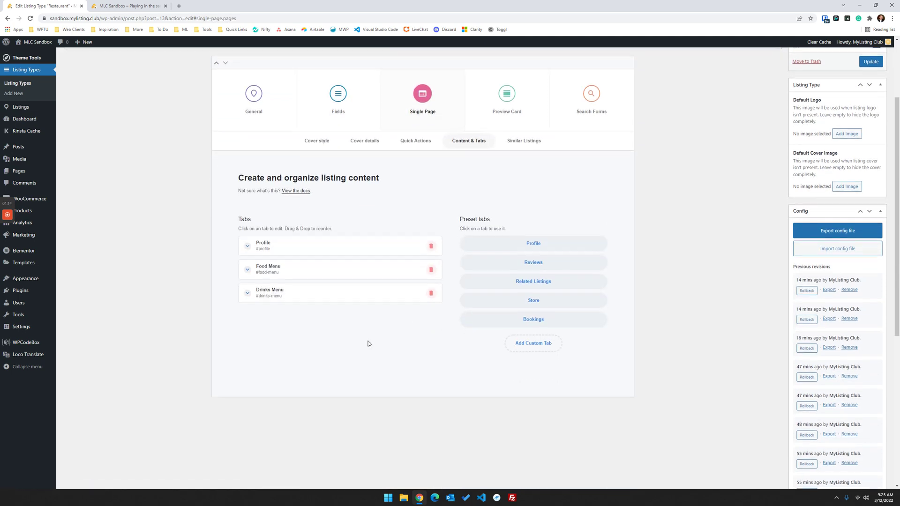
click(306, 271)
click(374, 178)
click(339, 269)
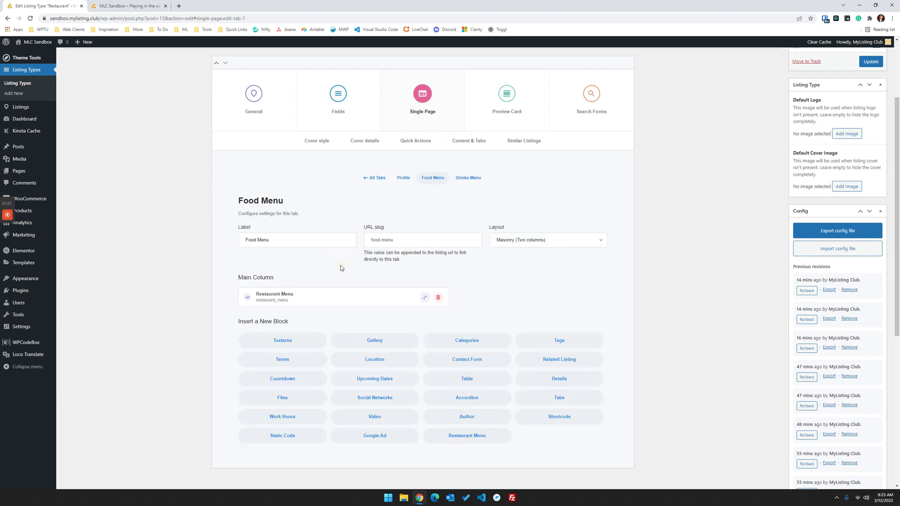
click(374, 178)
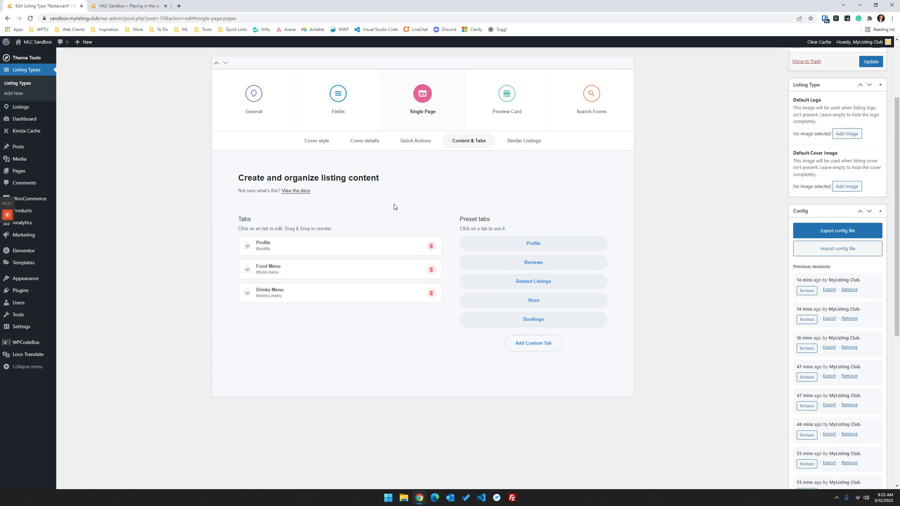
- Reopen the Food Menu tab, select its label and view its Masonry (Two columns) menu block
click(298, 271)
drag(302, 240, 215, 236)
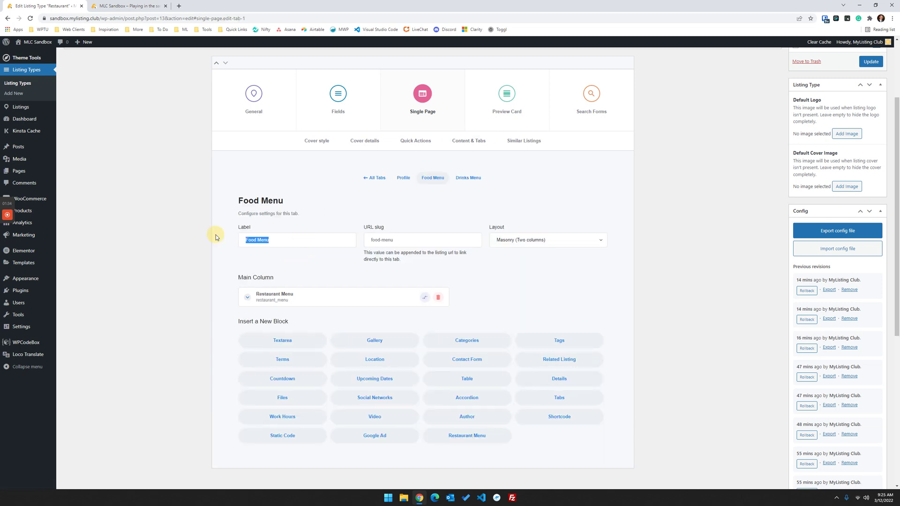
triple_click(282, 240)
triple_click(283, 240)
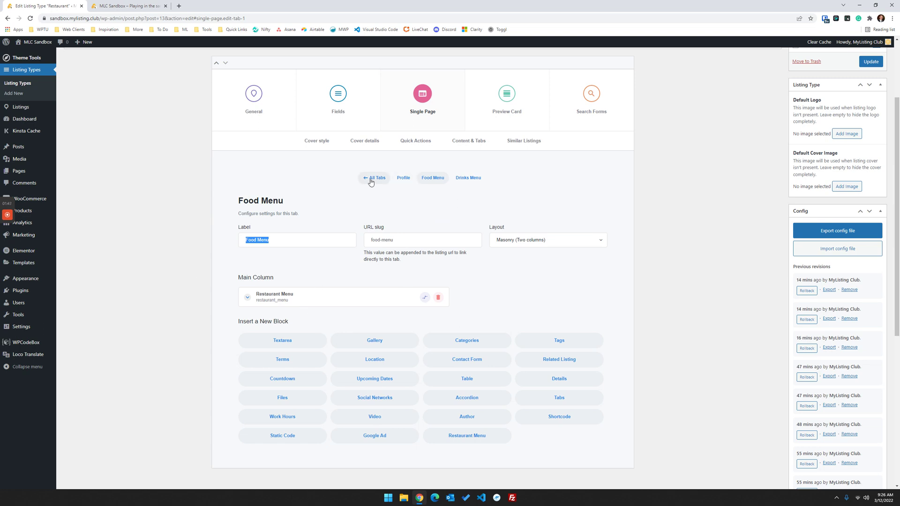
scroll(258, 262, down, 2)
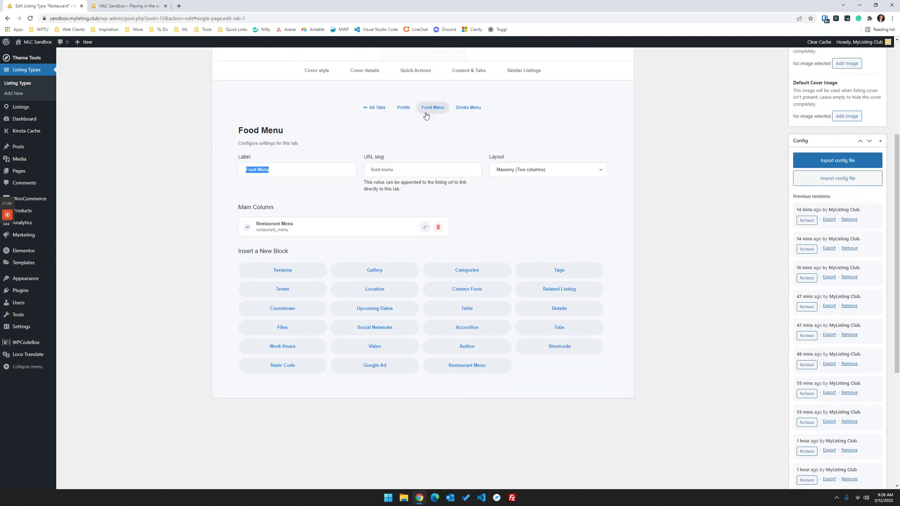
scroll(426, 116, up, 1)
scroll(331, 231, down, 1)
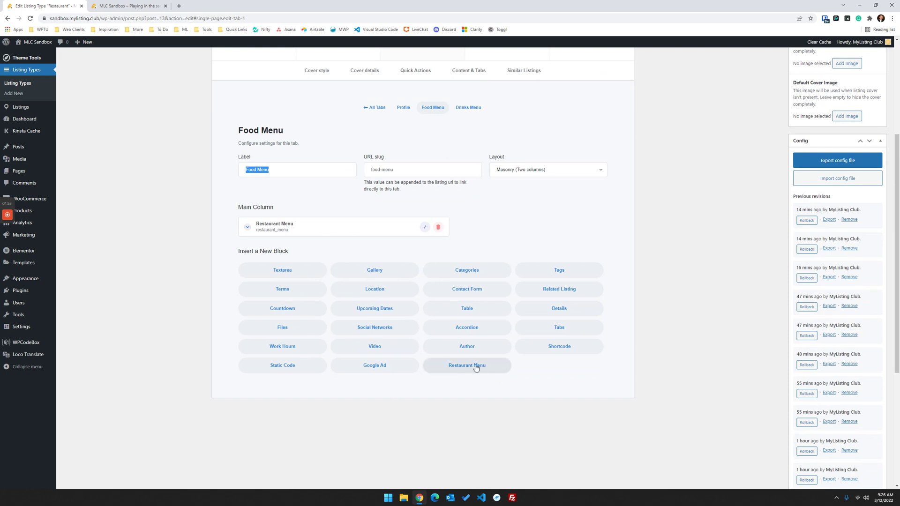
- Expand the Restaurant Menu block and keep Food as its source field
click(352, 229)
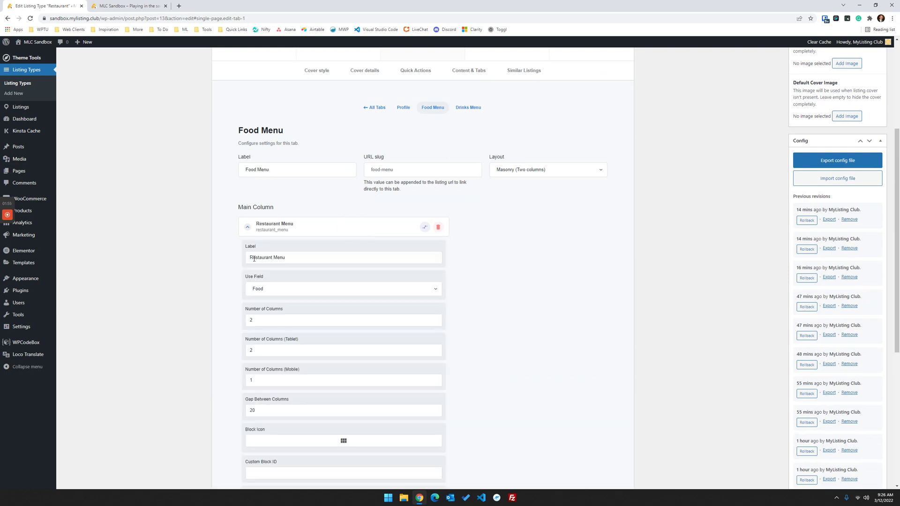
scroll(200, 288, down, 2)
click(264, 184)
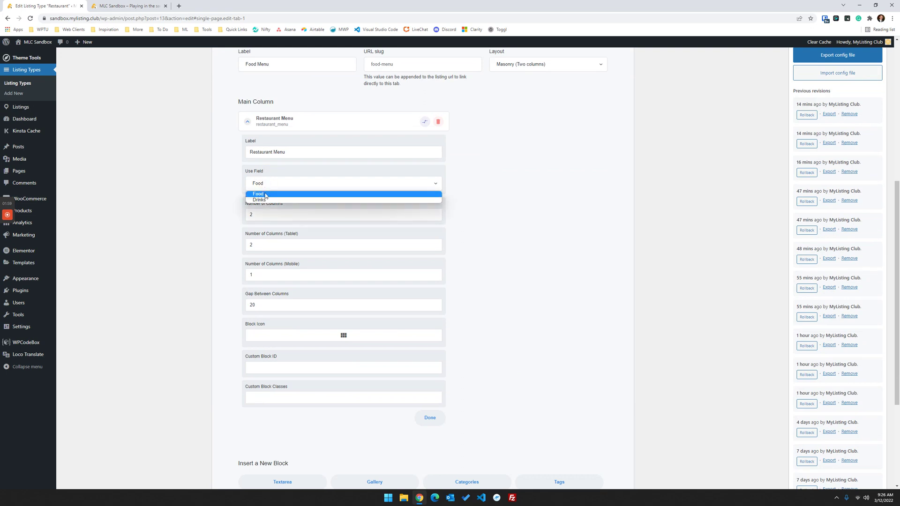
click(264, 194)
scroll(275, 194, up, 4)
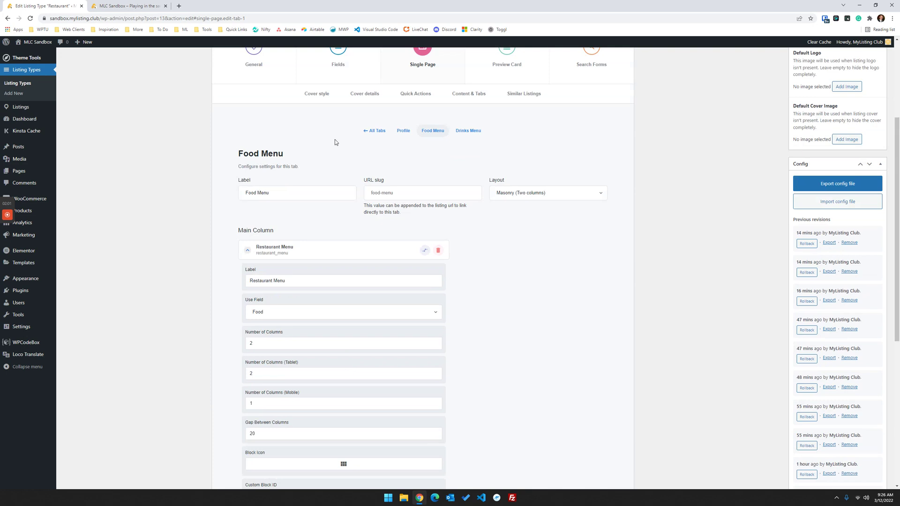
- Return to Single Page > Content & Tabs, reopen Food Menu and collapse the Restaurant Menu block
click(337, 68)
scroll(307, 207, down, 5)
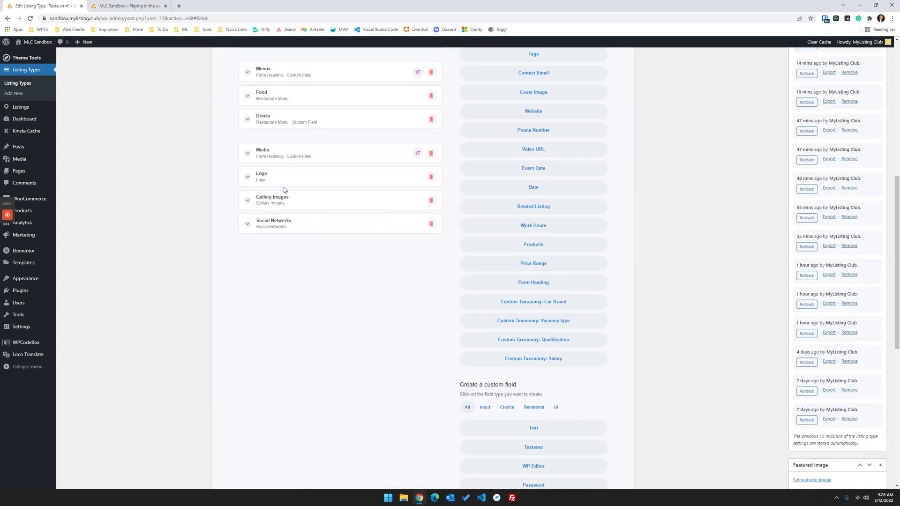
scroll(277, 173, up, 3)
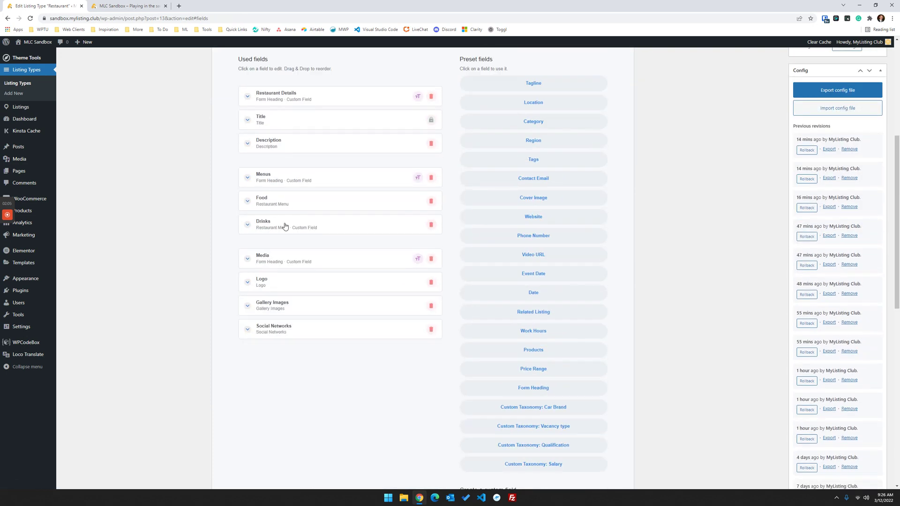
scroll(282, 223, up, 4)
click(407, 178)
click(459, 210)
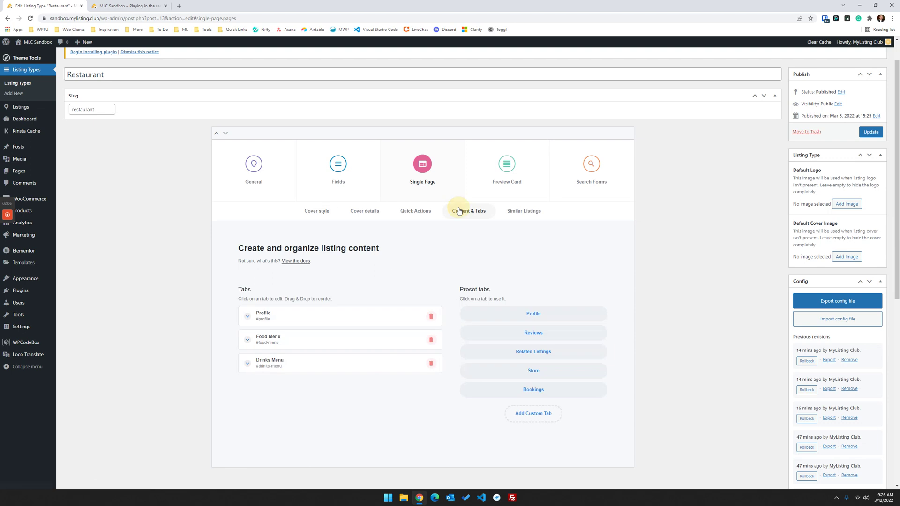
click(296, 338)
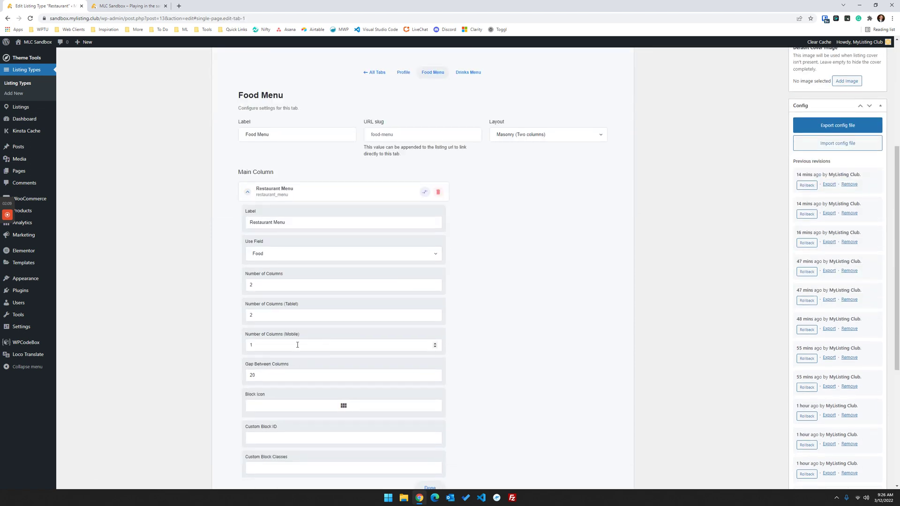
scroll(327, 304, up, 2)
click(335, 269)
scroll(335, 267, up, 4)
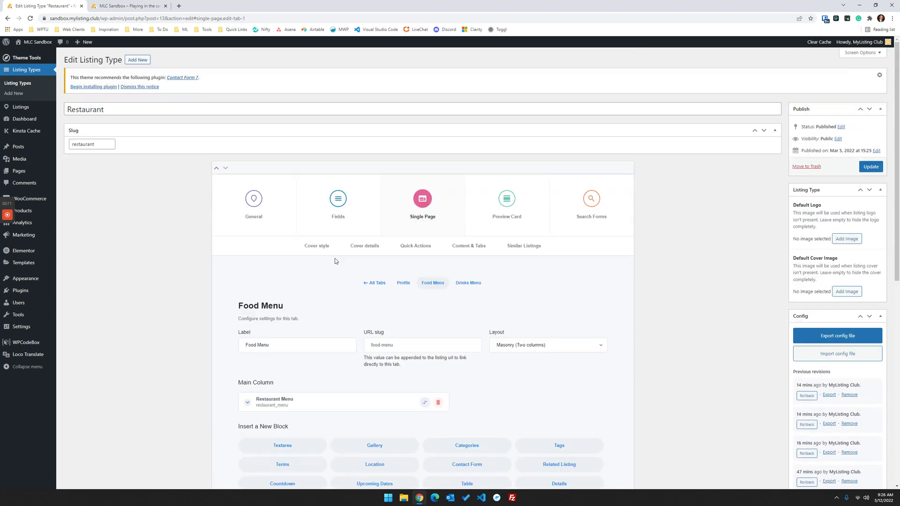
scroll(359, 277, down, 3)
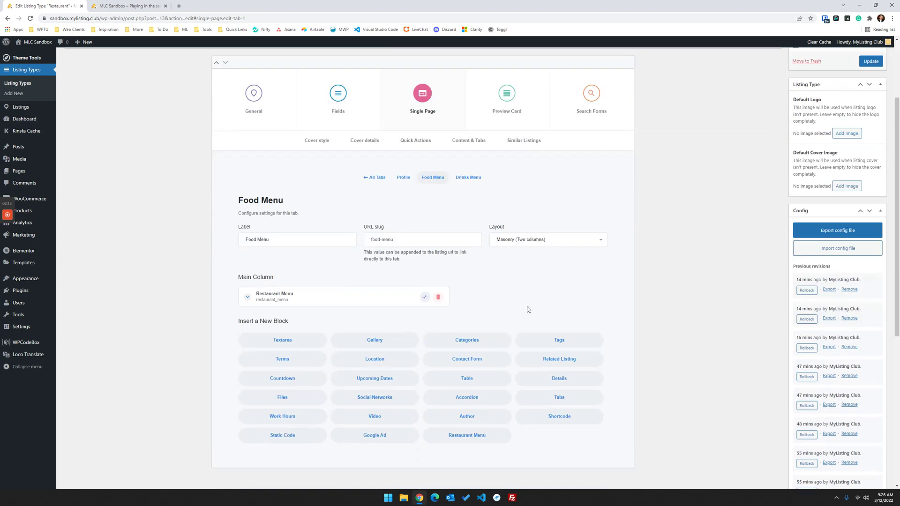
- Confirm the Food Menu tab's layout stays Masonry (Two columns)
click(523, 241)
click(521, 250)
scroll(585, 244, up, 3)
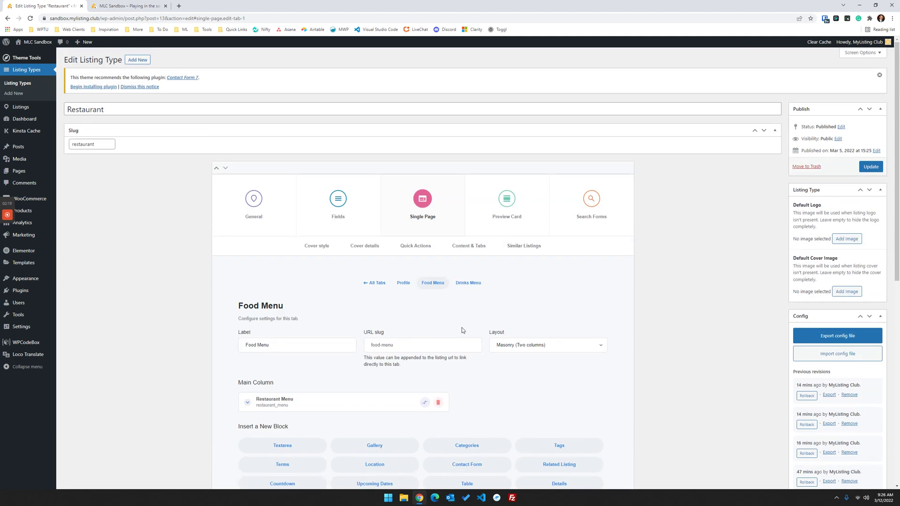
scroll(422, 331, down, 1)
scroll(436, 234, up, 1)
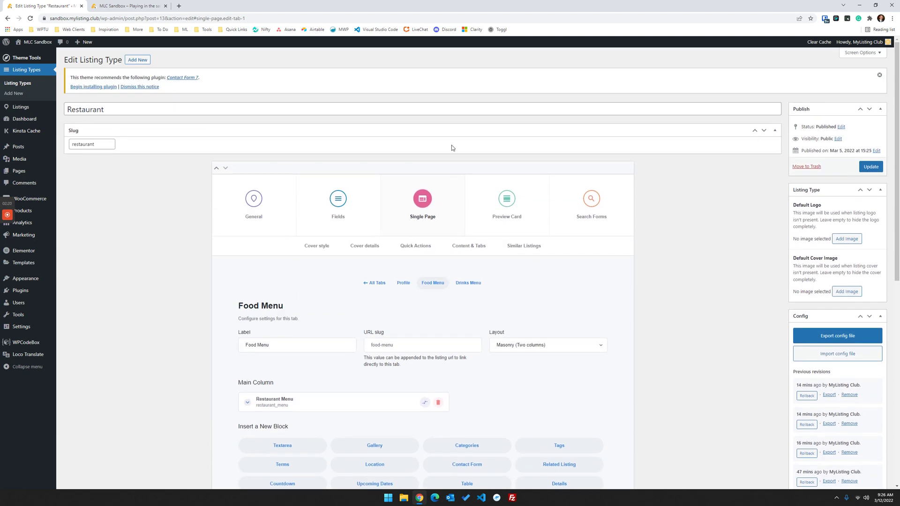
- On the front-end site, add a listing through the free Basic package and enter the title Pizza Shop
click(133, 8)
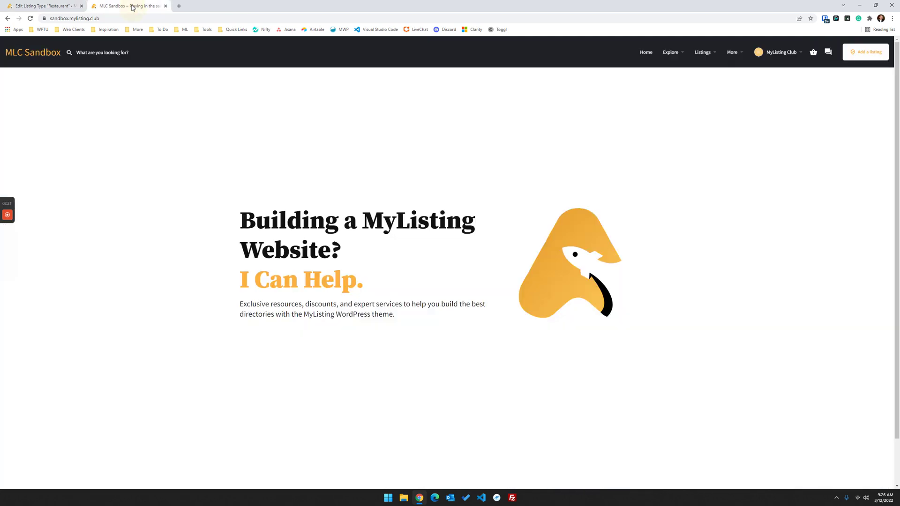
click(863, 55)
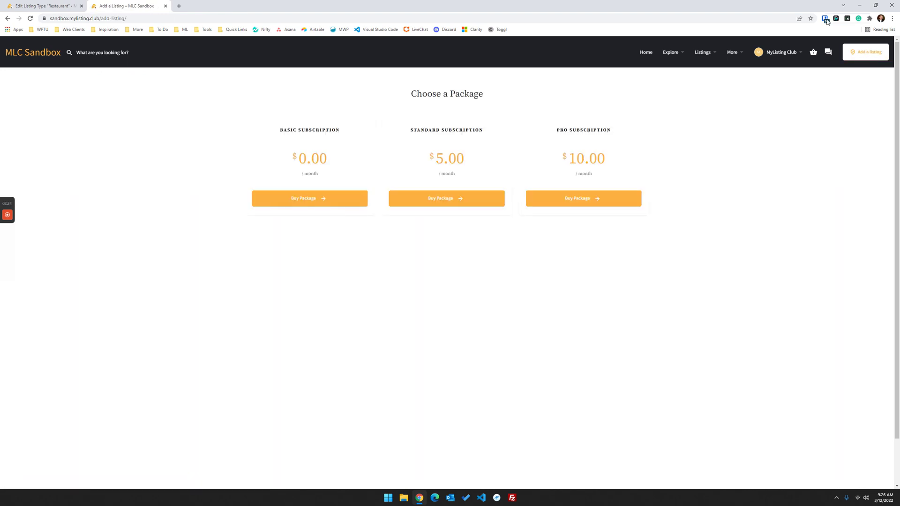
click(318, 205)
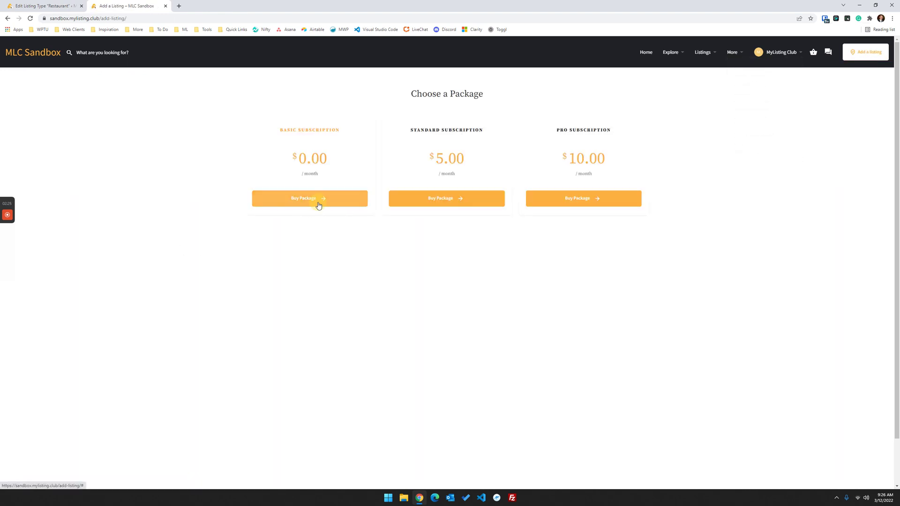
drag(318, 205, 315, 202)
click(316, 202)
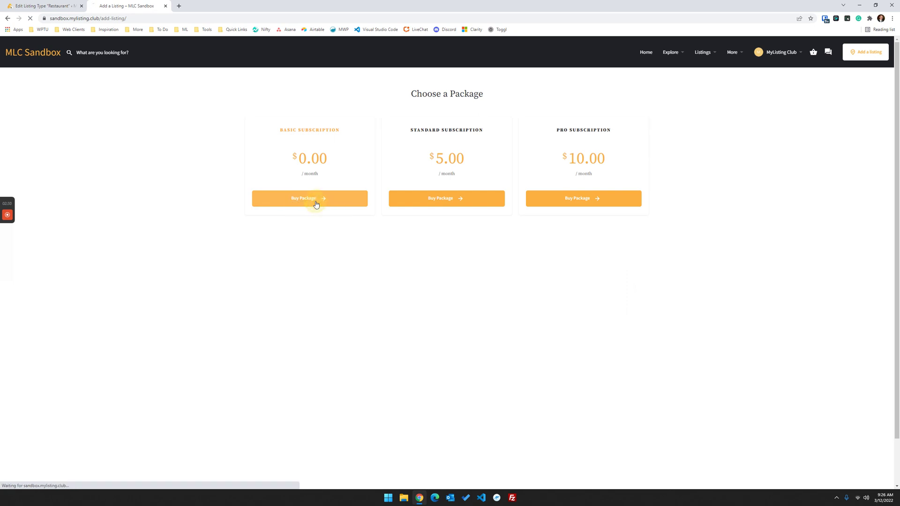
click(377, 162)
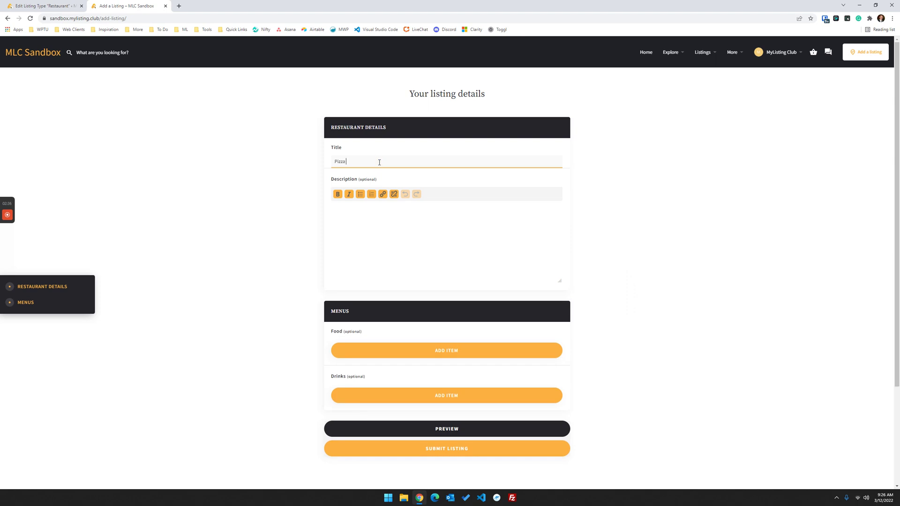
click(408, 230)
scroll(277, 230, down, 3)
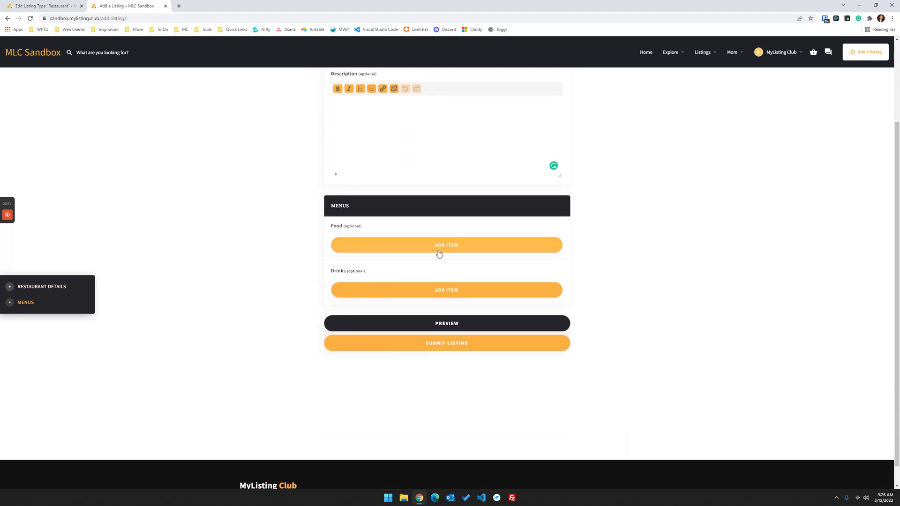
- Add Food item Pizza priced $10 with a 'good pizza' description and the Pizza photo
click(453, 249)
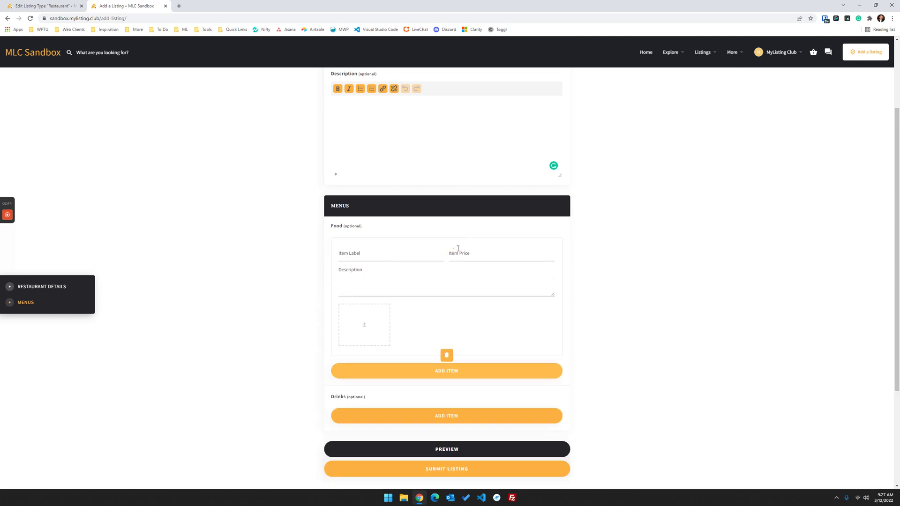
click(379, 256)
text(Pizza)
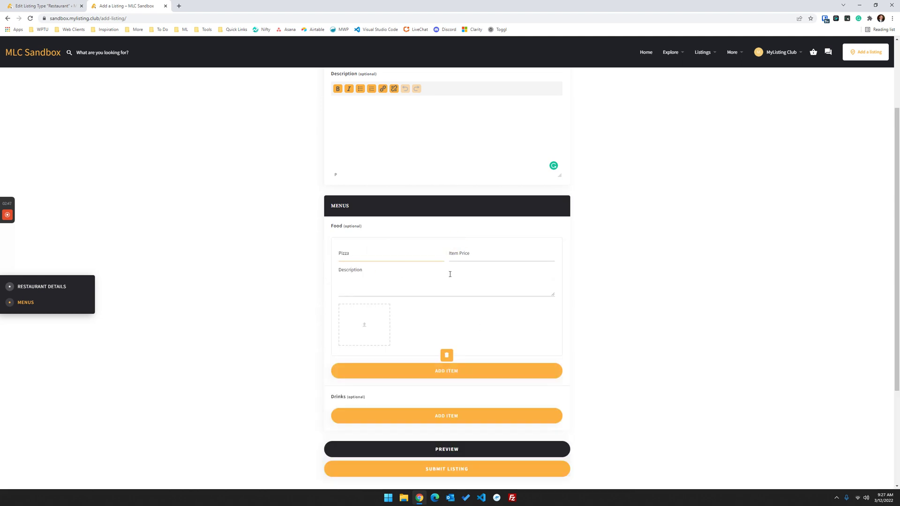
click(463, 257)
text($100)
click(457, 277)
text(This is some good pizza!)
click(382, 314)
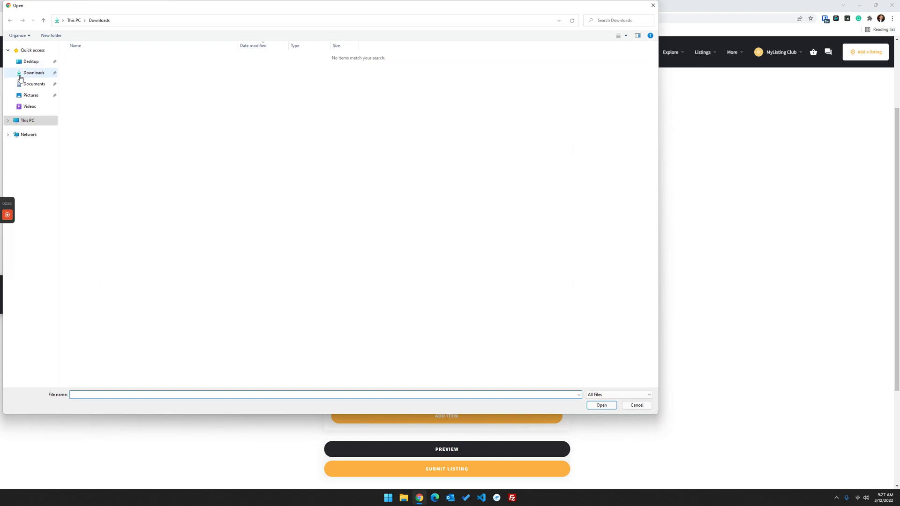
click(31, 95)
click(125, 63)
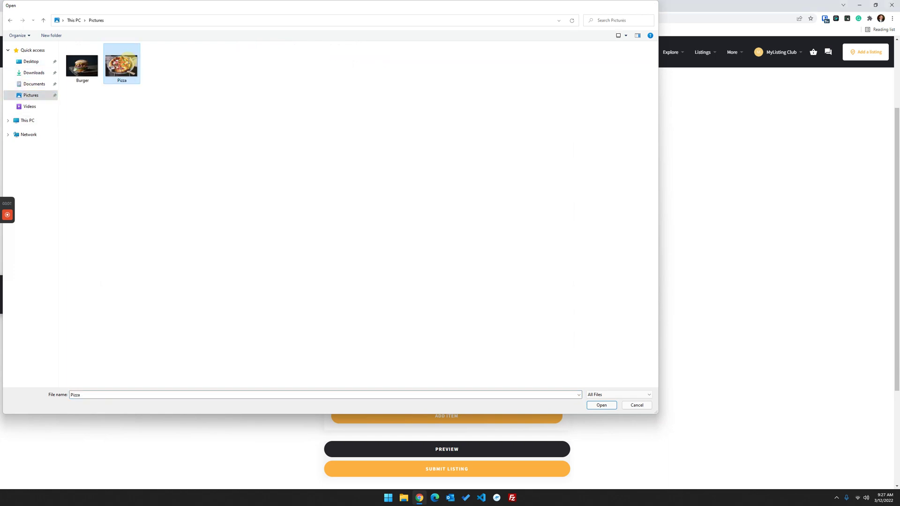
key(Return)
scroll(247, 314, down, 3)
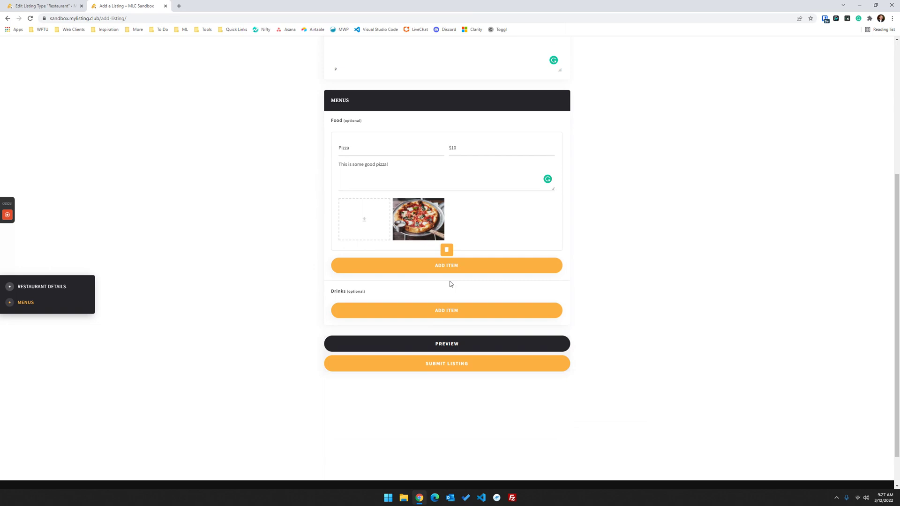
- Add a second Food item Burger priced $5 with a description and the Burger photo
click(461, 267)
click(381, 274)
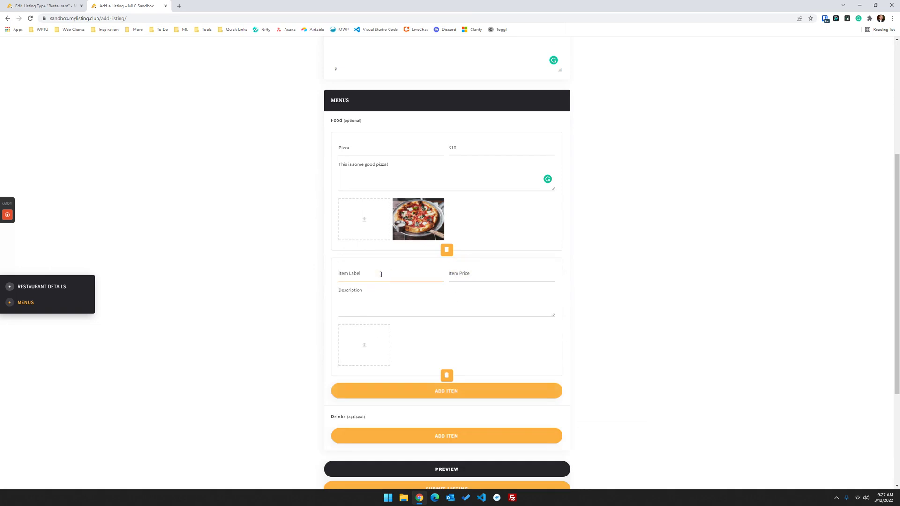
text(Burger)
click(472, 275)
text($)
text(T)
click(371, 344)
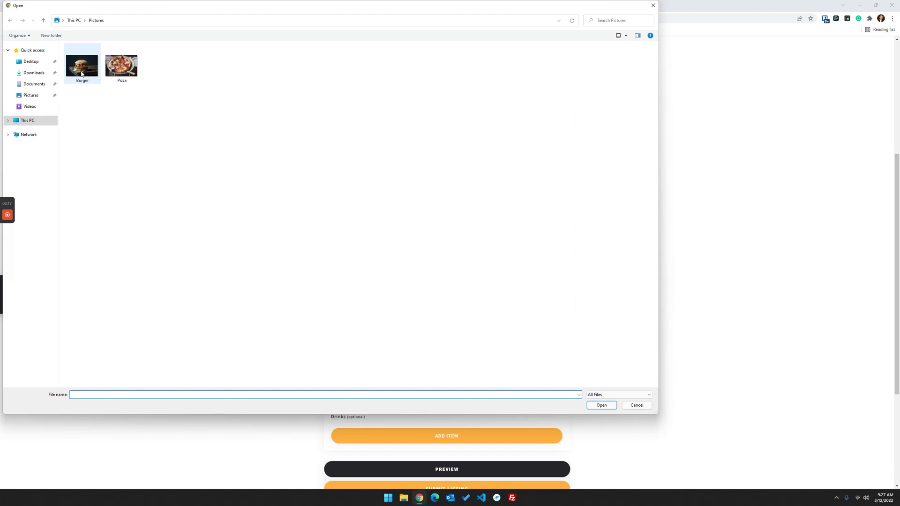
click(83, 64)
double_click(84, 64)
scroll(157, 218, down, 4)
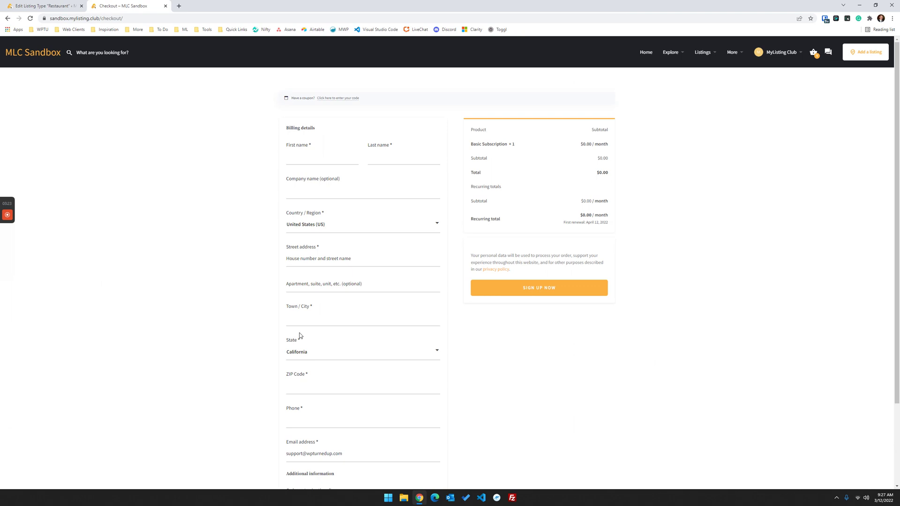
- Open the WordPress Products list in a new browser tab
scroll(647, 342, down, 3)
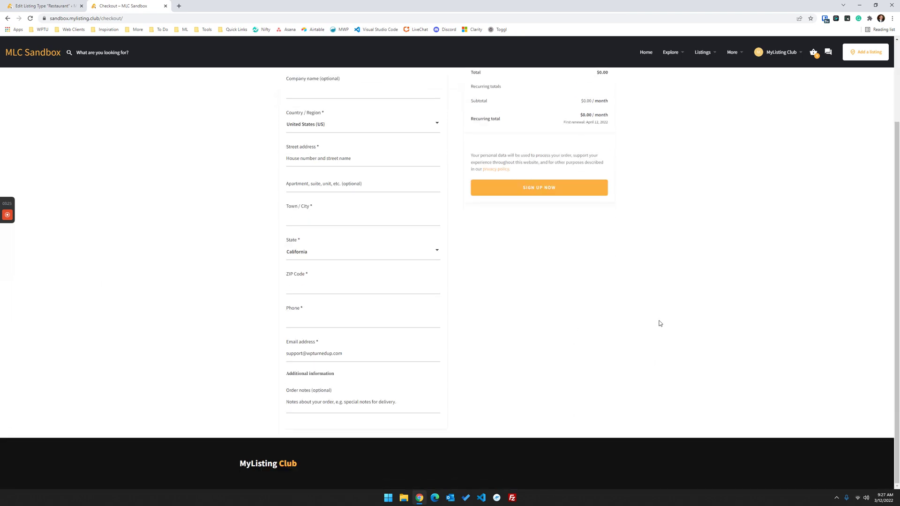
scroll(658, 322, up, 3)
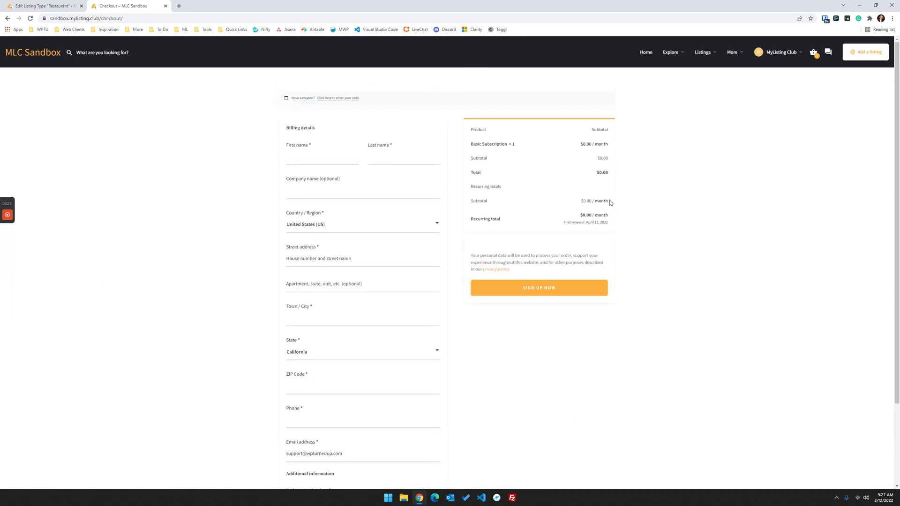
click(66, 6)
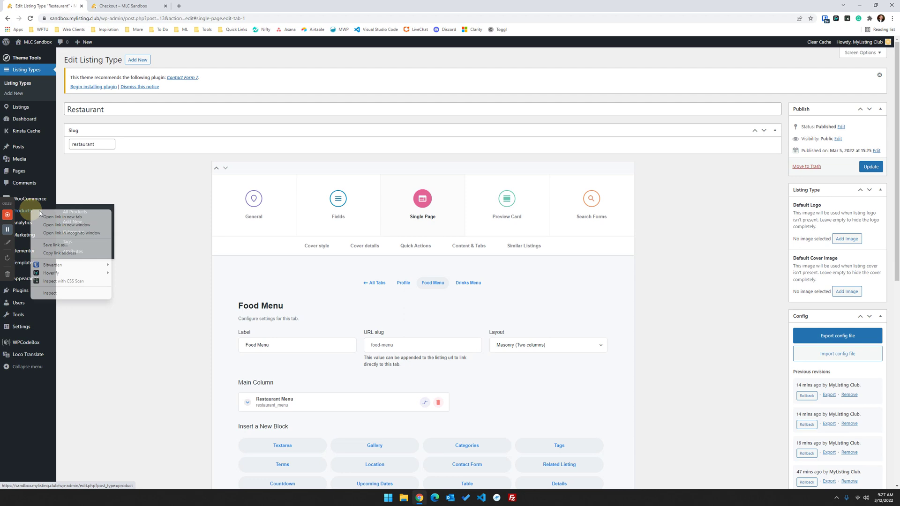
middle_click(22, 210)
click(109, 6)
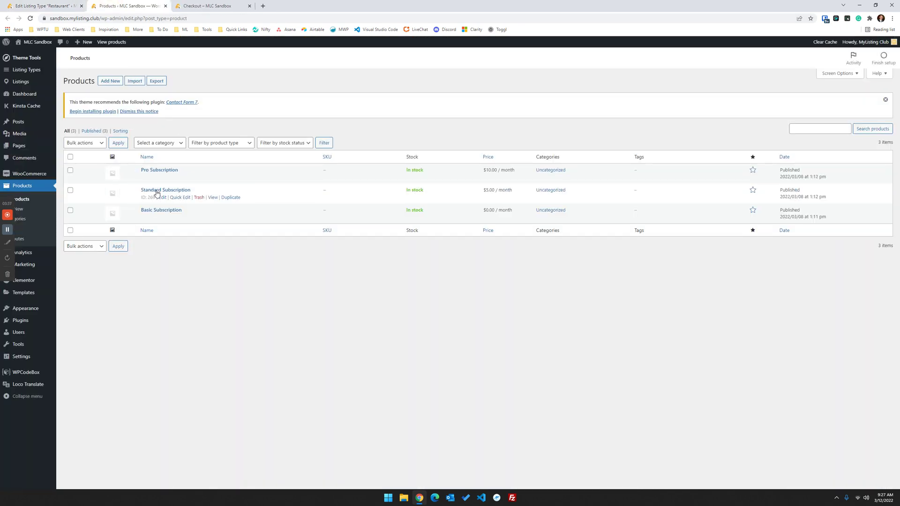
- Check WooCommerce Settings > Subscriptions allows $0 initial checkout, then return to the checkout page
mouse_move(37, 175)
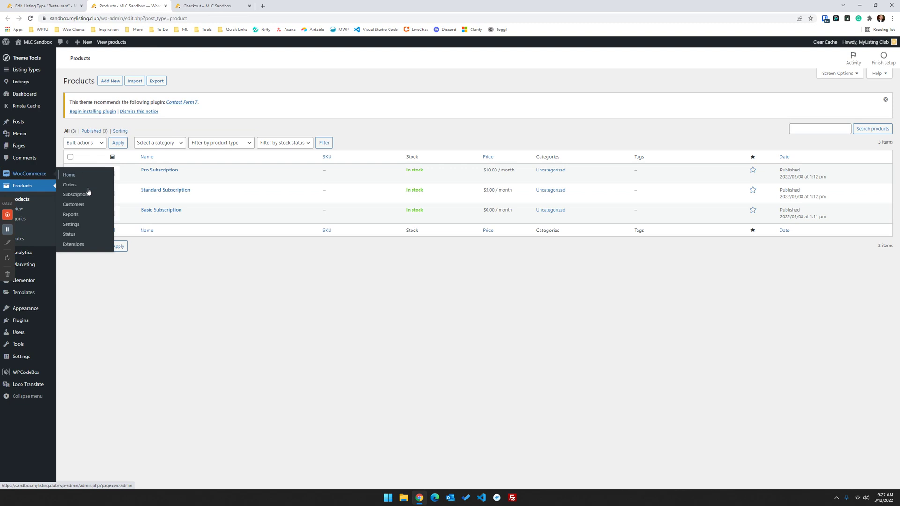
right_click(73, 224)
click(92, 228)
click(179, 3)
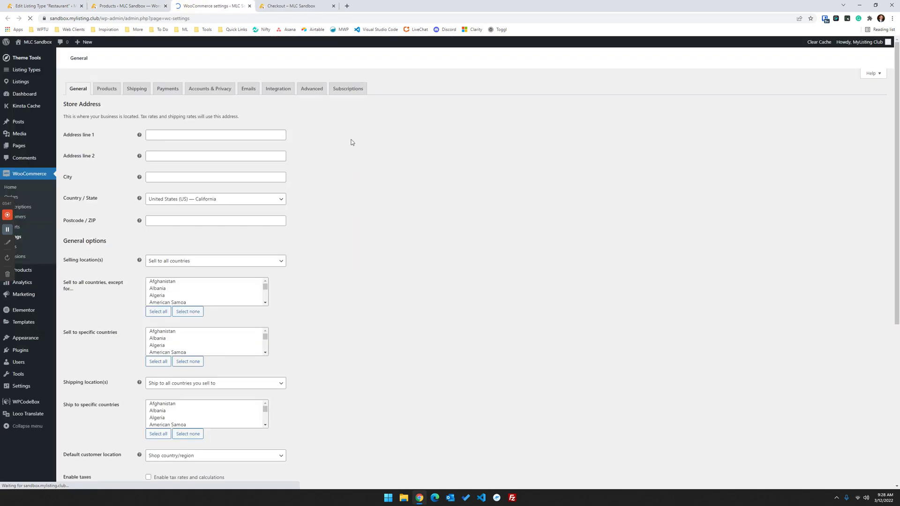
click(347, 90)
scroll(283, 226, down, 6)
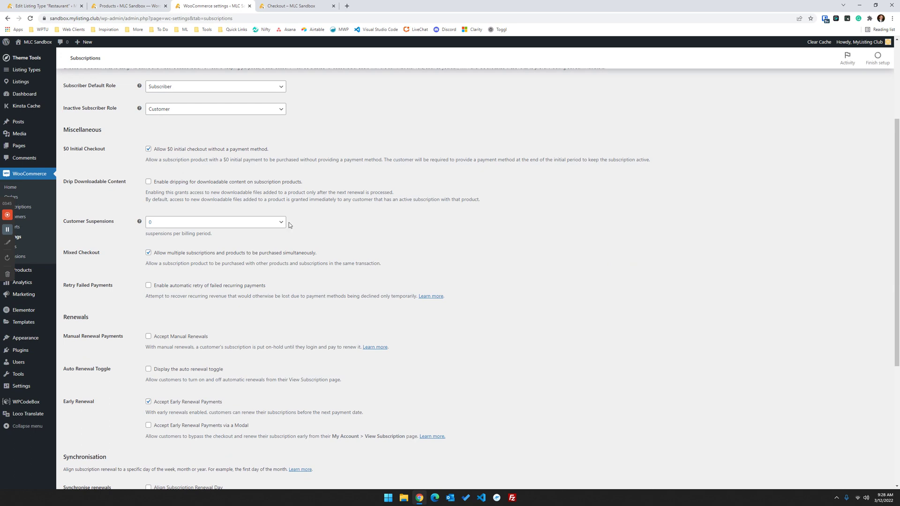
scroll(138, 229, up, 2)
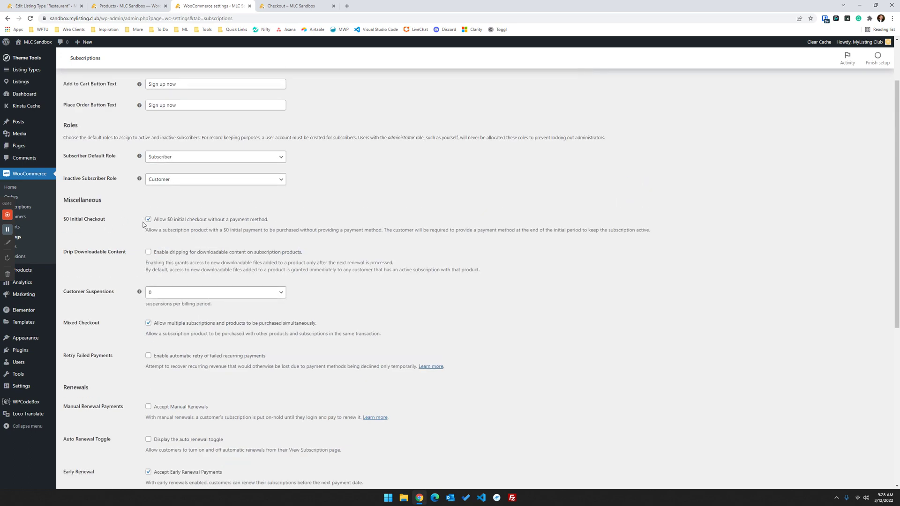
drag(285, 220, 156, 223)
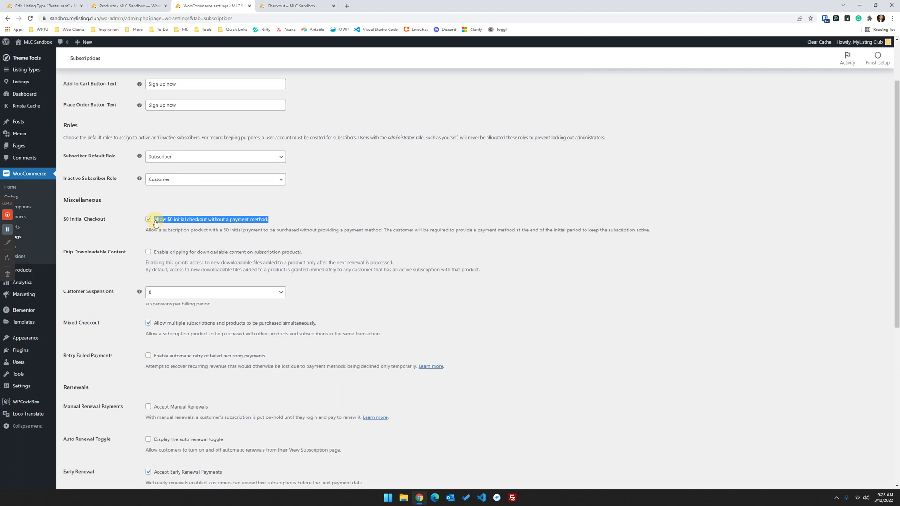
click(292, 8)
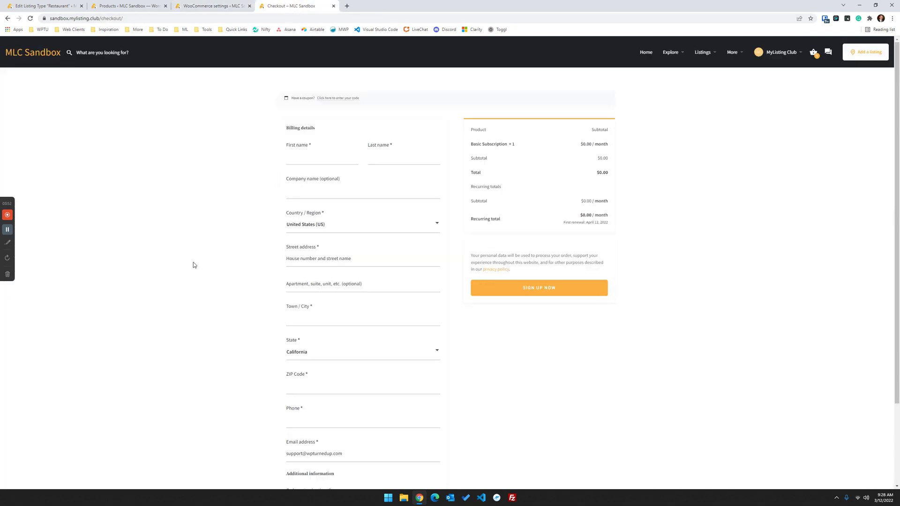
- Attempt checkout, then enter the billing first and last name, street address and town/city
scroll(194, 266, down, 2)
scroll(196, 265, up, 2)
click(528, 287)
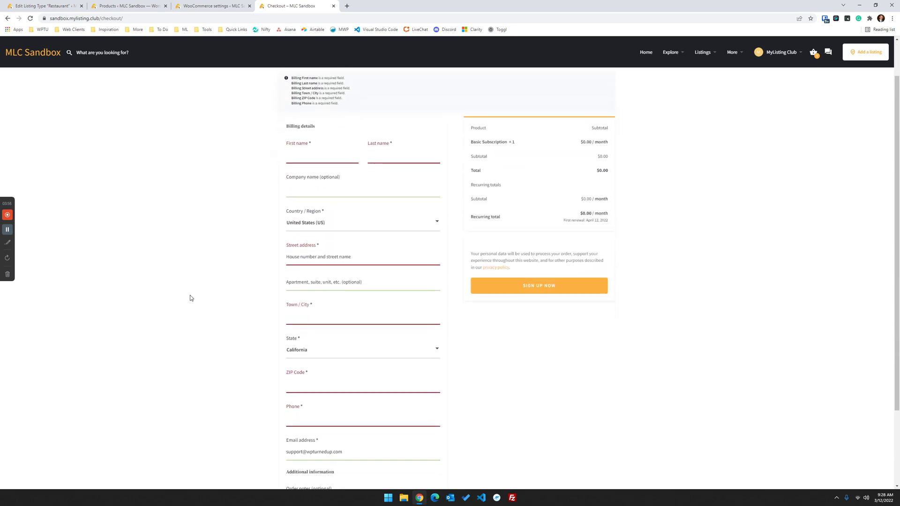
click(312, 203)
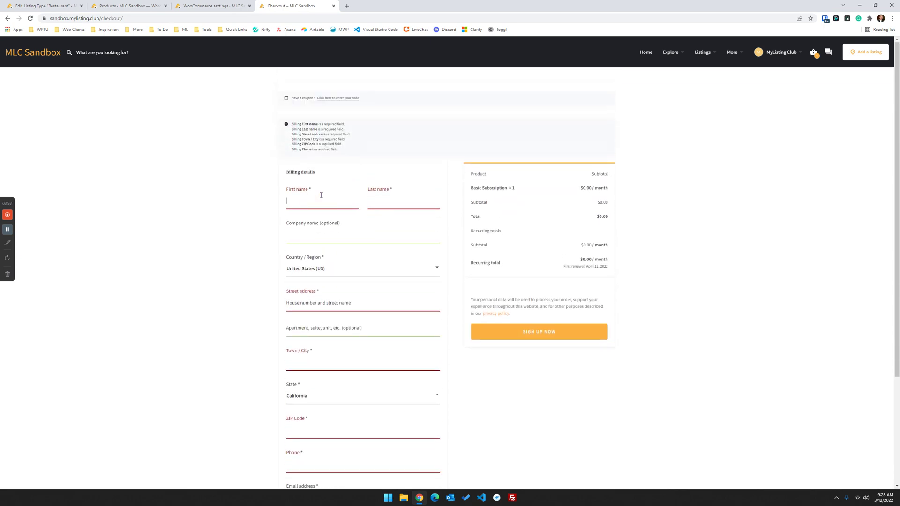
text(Chuck)
key(Tab)
text(N)
click(324, 308)
text(11)
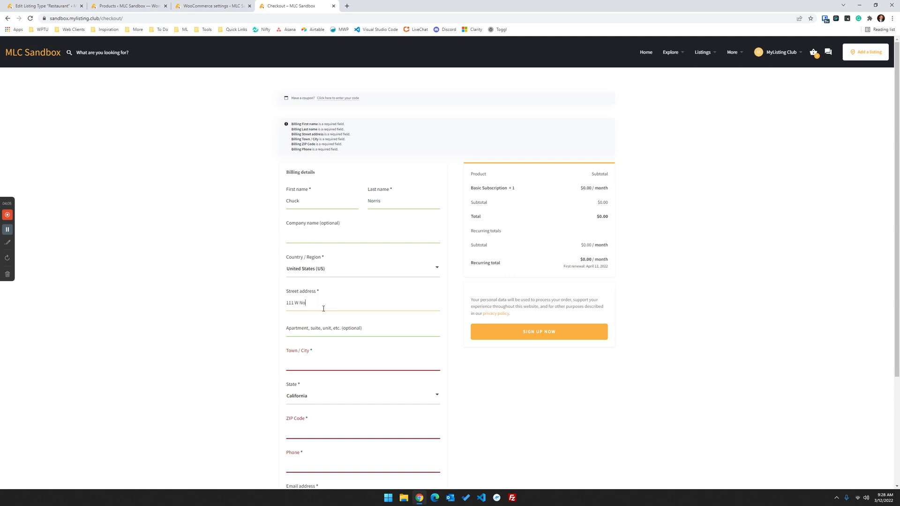
click(324, 366)
text(Chucy)
- Enter the ZIP code and phone, correct the ZIP after the error, and sign up
scroll(322, 402, down, 1)
click(341, 396)
text(111111)
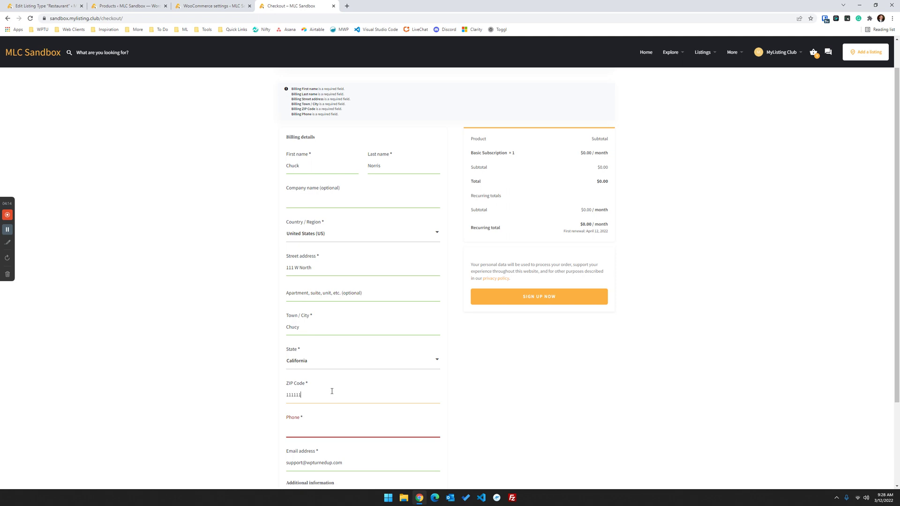
scroll(331, 392, down, 2)
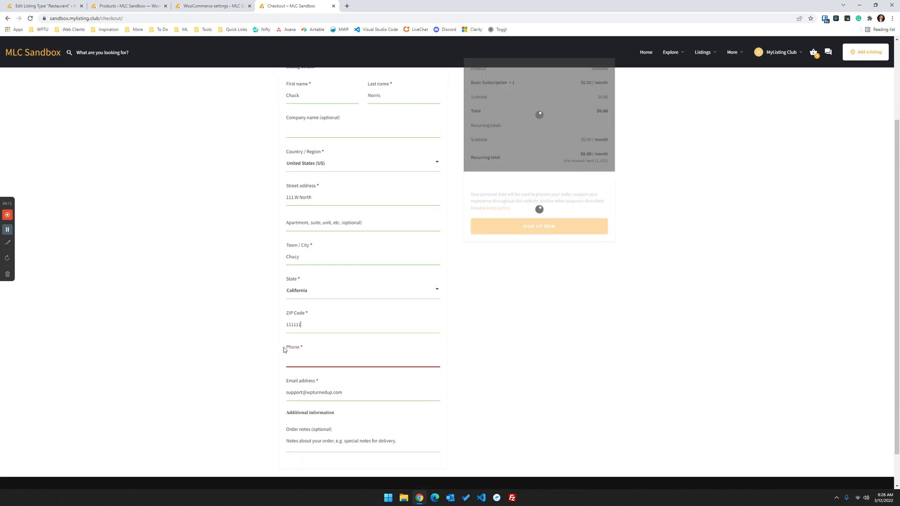
click(351, 364)
text(111-333-4444)
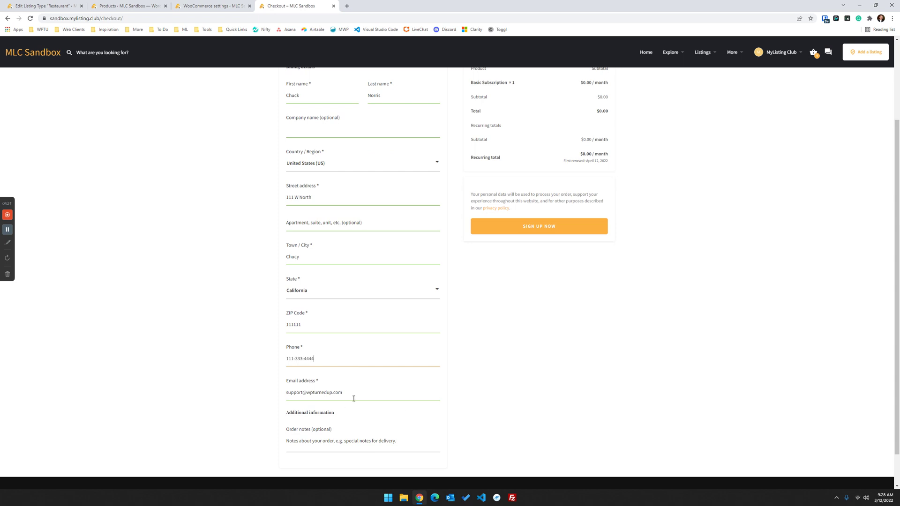
click(524, 229)
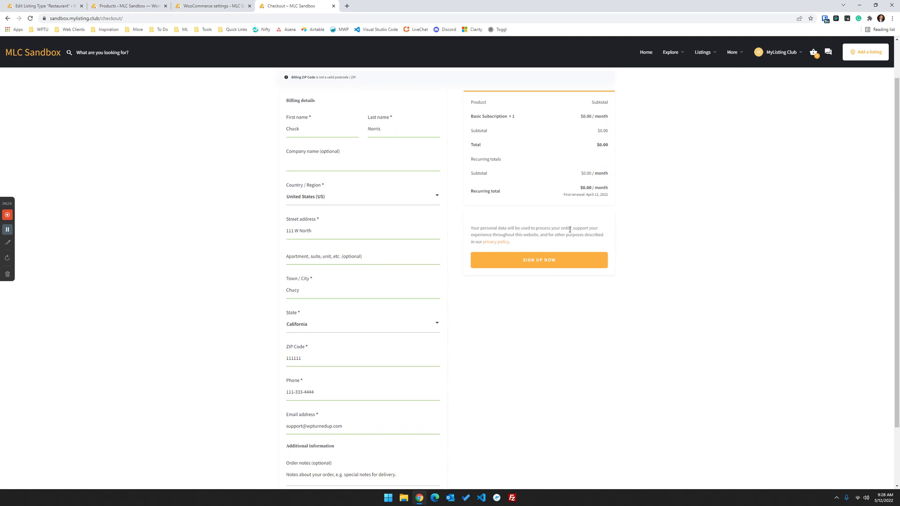
click(311, 360)
click(539, 258)
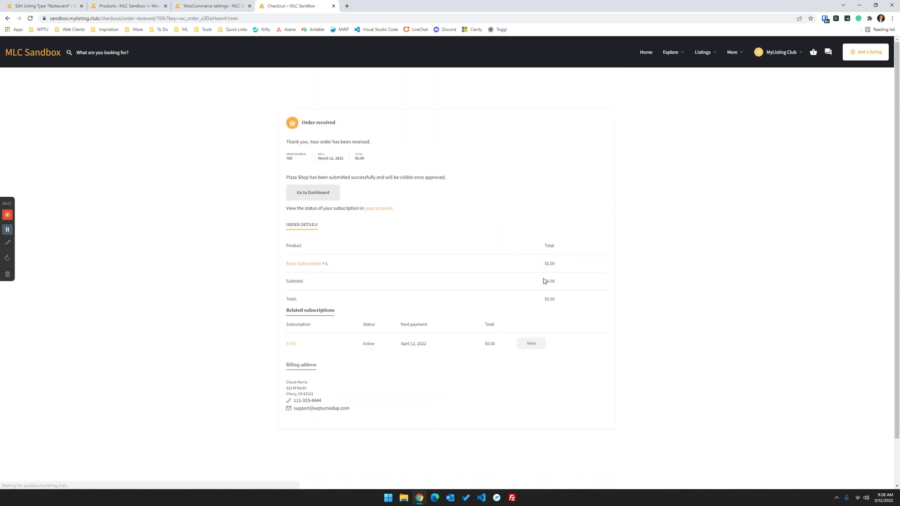
- Approve Pizza Shop in the admin Listings list and reload My Listings to see it Published
click(318, 196)
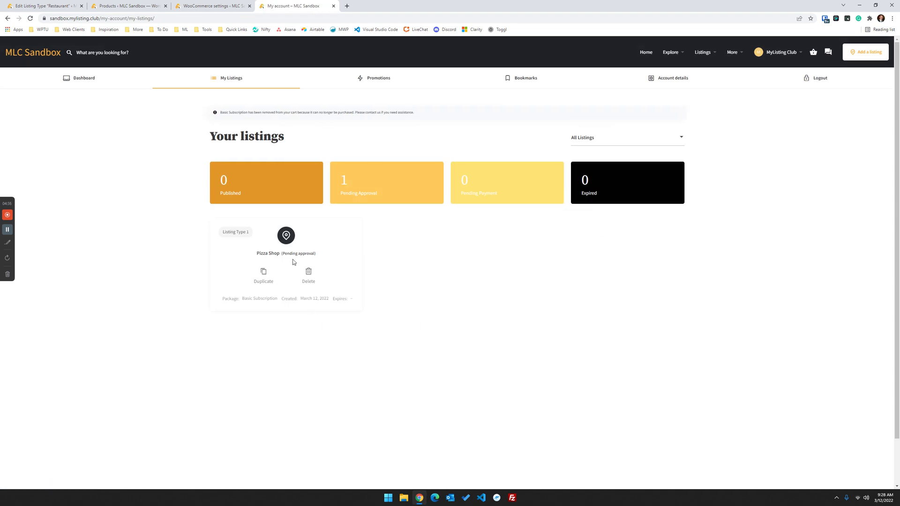
click(33, 6)
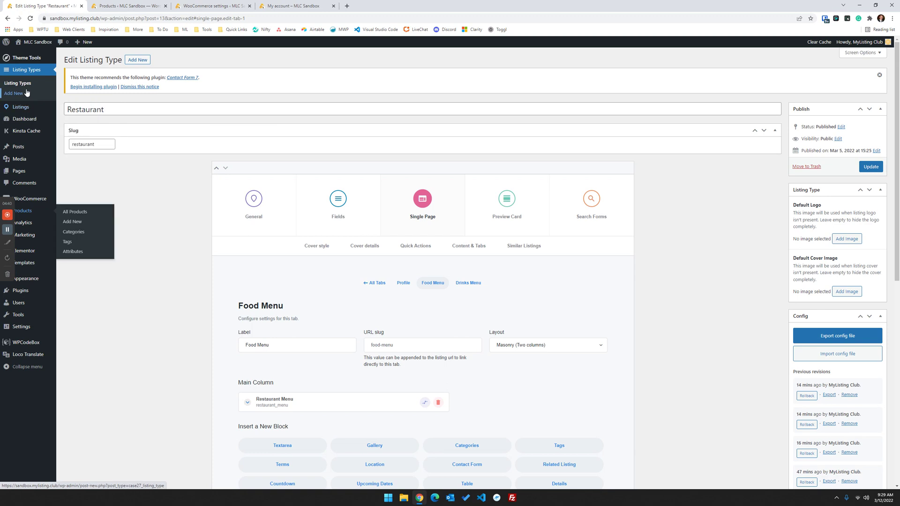
click(21, 108)
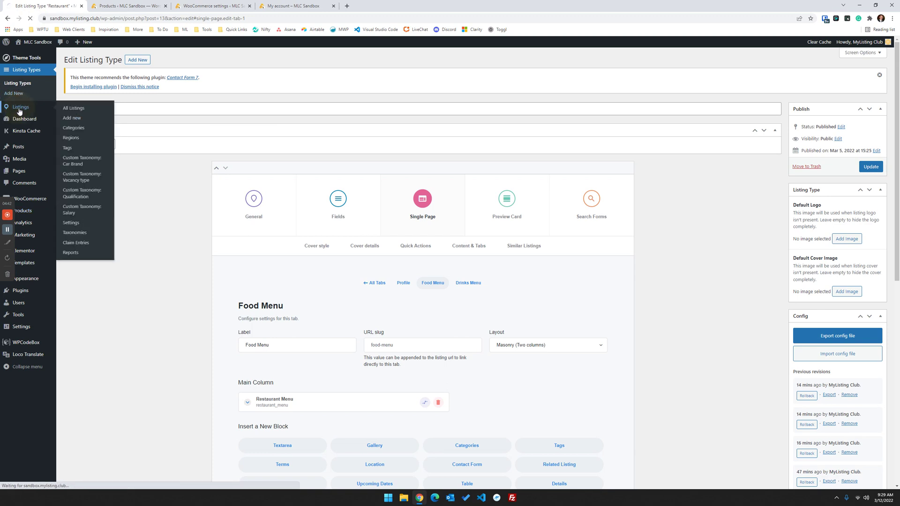
click(851, 149)
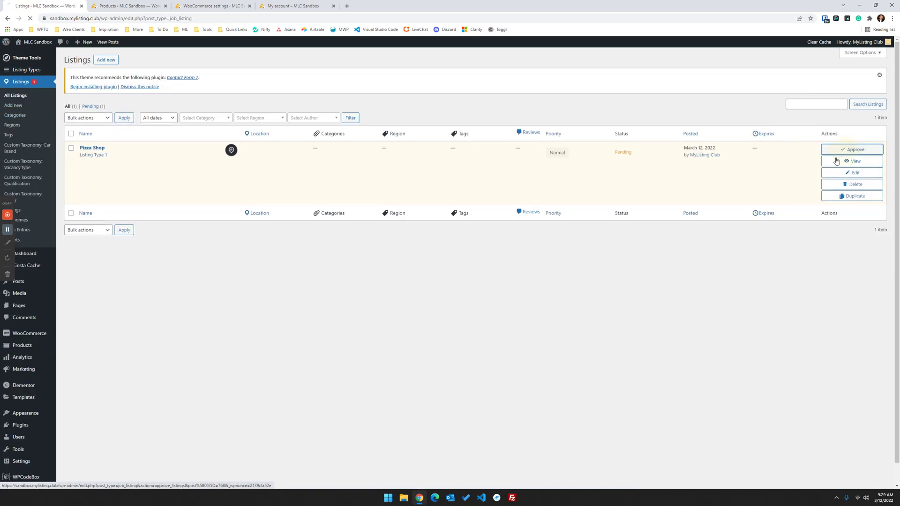
click(293, 6)
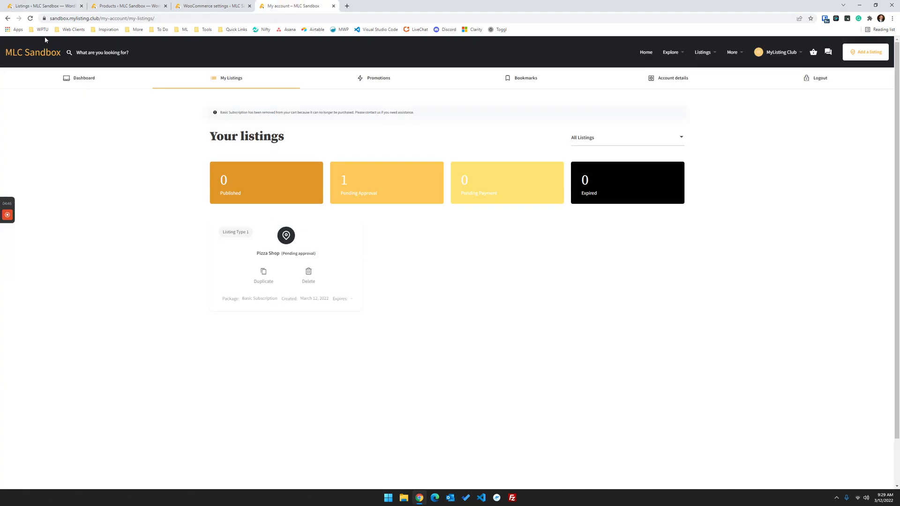
click(32, 22)
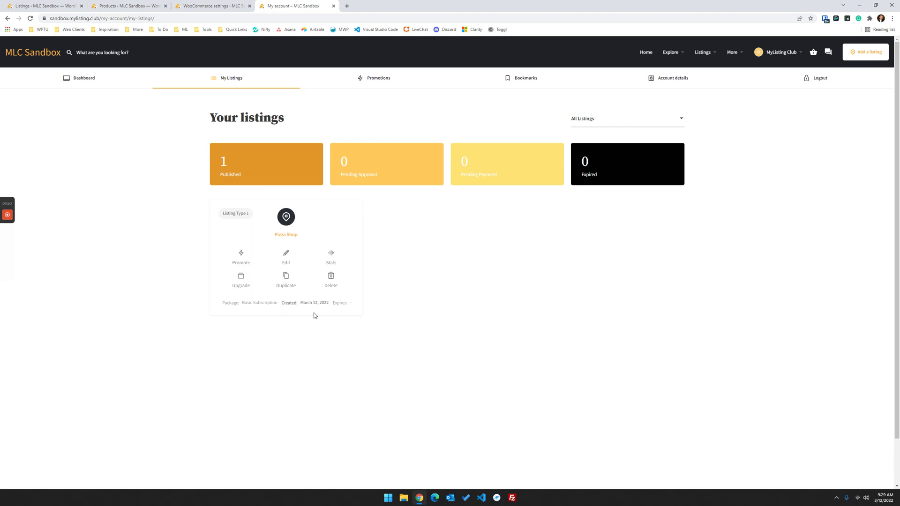
right_click(289, 238)
- Open the Pizza Shop listing in a new tab and browse its Profile, Food Menu and Drinks Menu sections
click(307, 241)
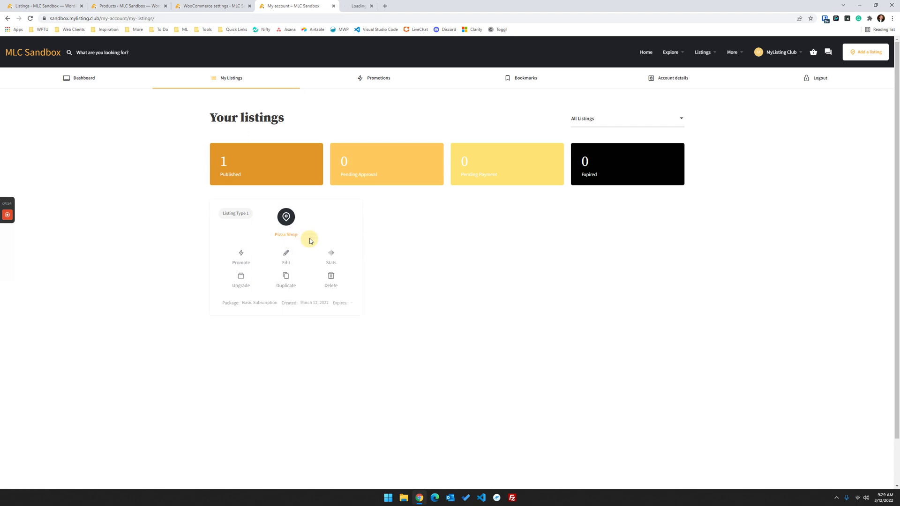
click(368, 7)
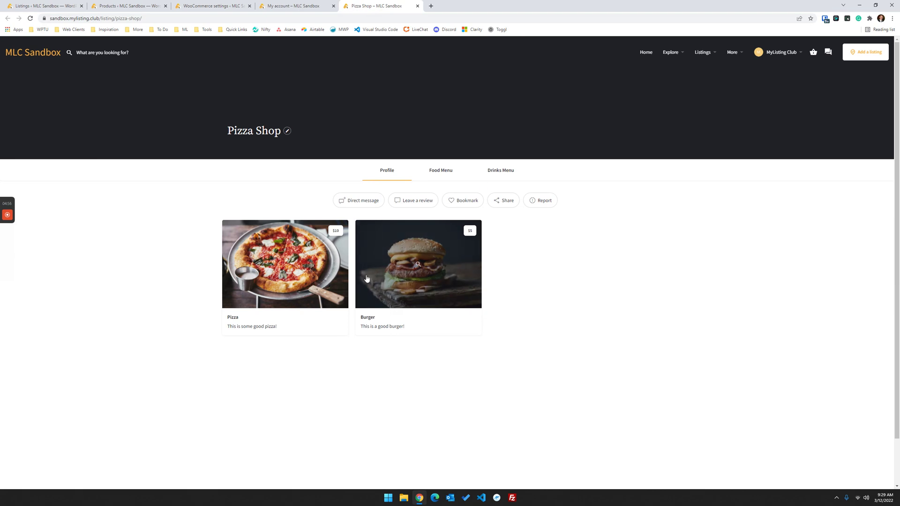
click(383, 169)
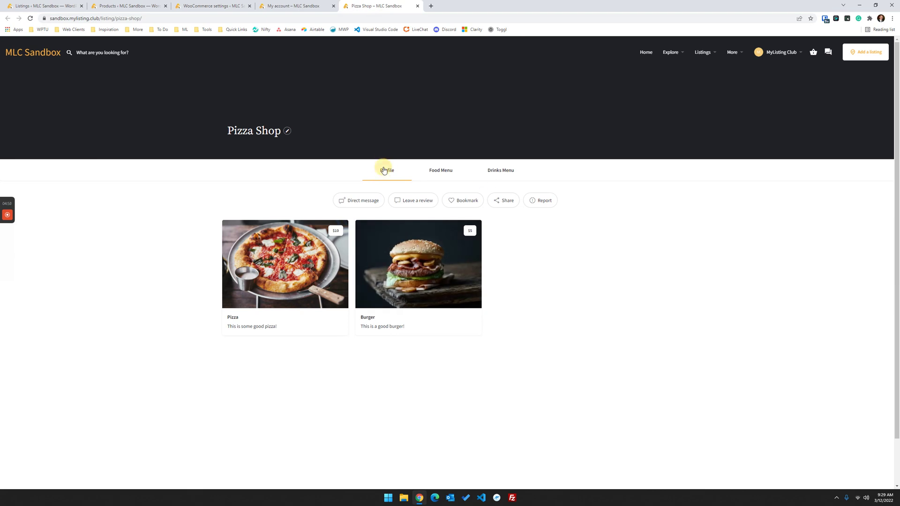
click(438, 170)
click(389, 171)
click(439, 171)
click(440, 174)
click(483, 175)
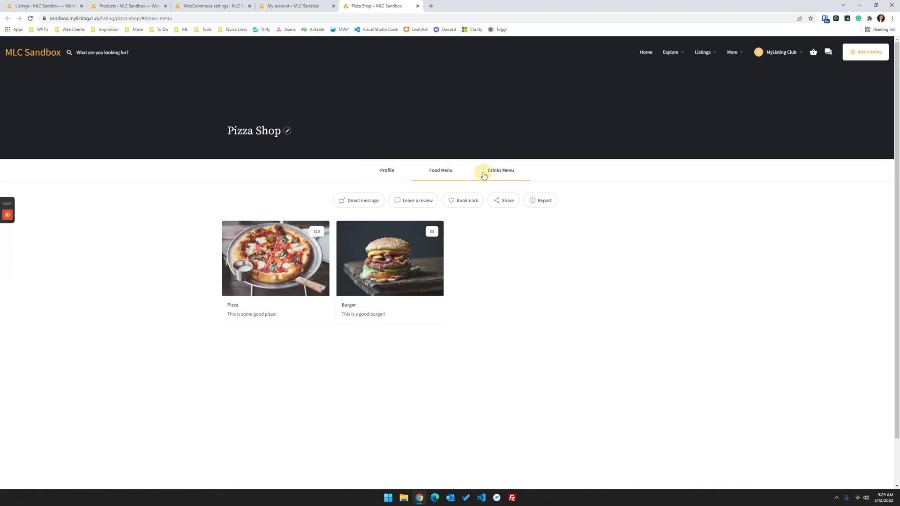
click(444, 174)
click(388, 172)
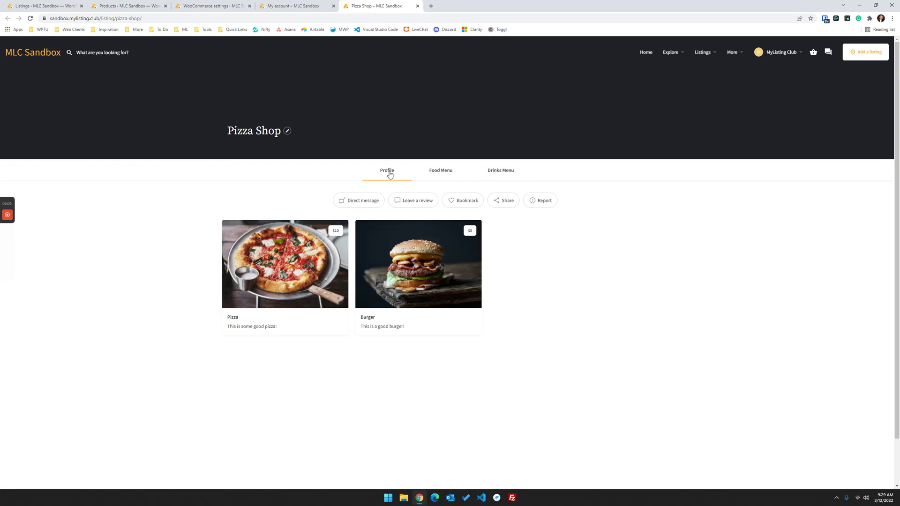
- Close the WooCommerce settings and Products tabs, returning to the admin listings tab
click(250, 6)
click(132, 6)
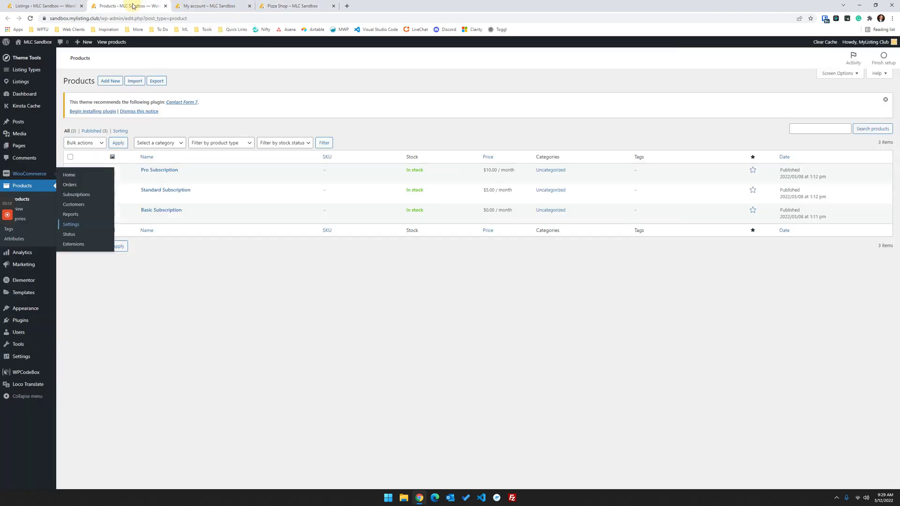
click(167, 6)
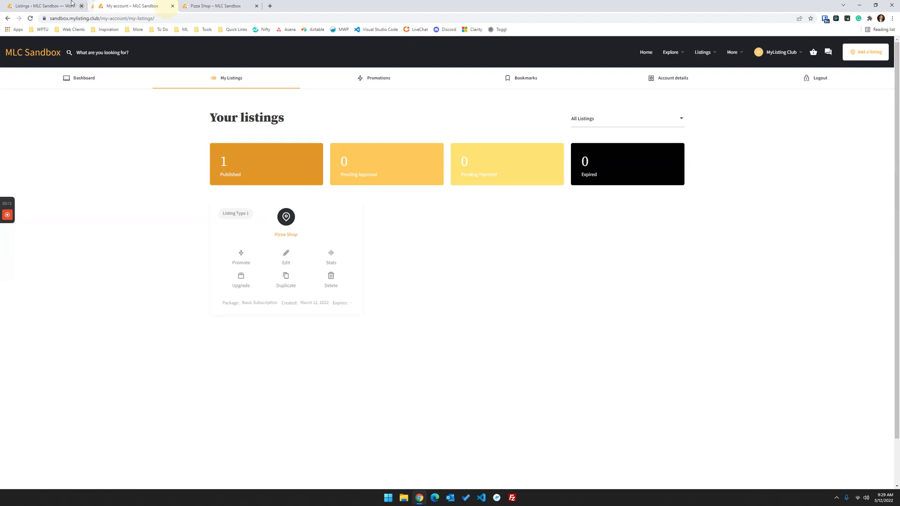
click(45, 6)
- Delete the Restaurant Menu block from the Restaurant type's Profile tab, update, and reload Pizza Shop
click(26, 70)
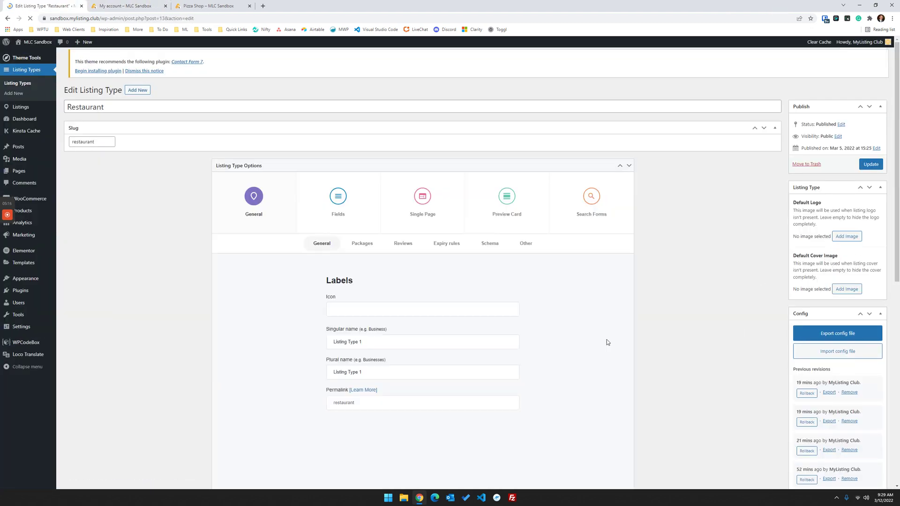
click(442, 207)
click(469, 246)
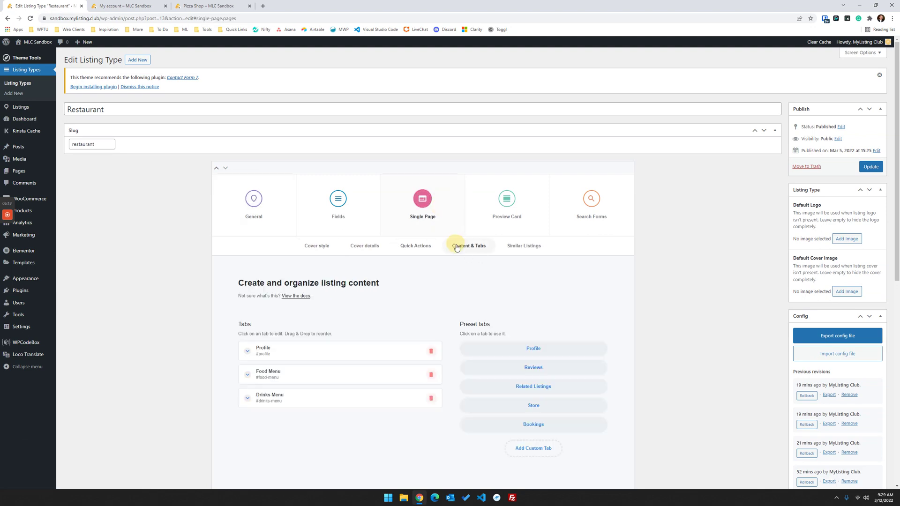
click(311, 357)
scroll(350, 328, down, 4)
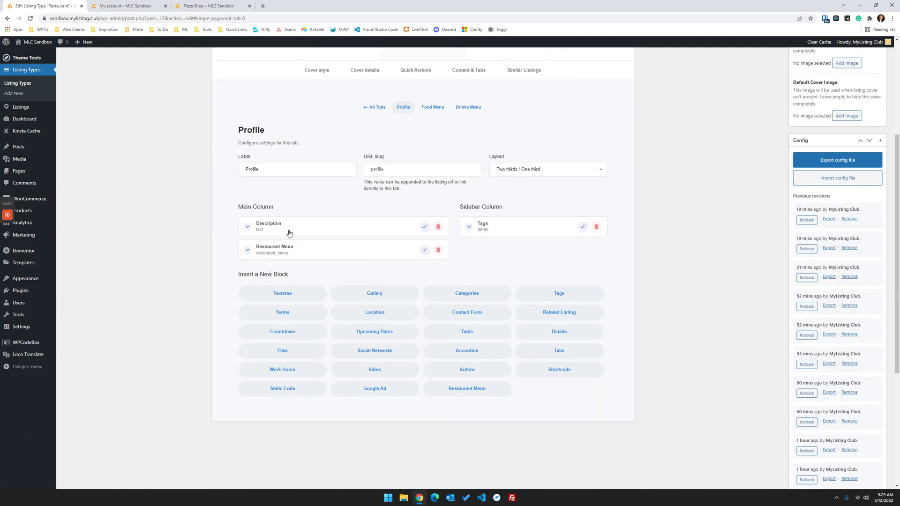
scroll(340, 265, up, 2)
click(437, 320)
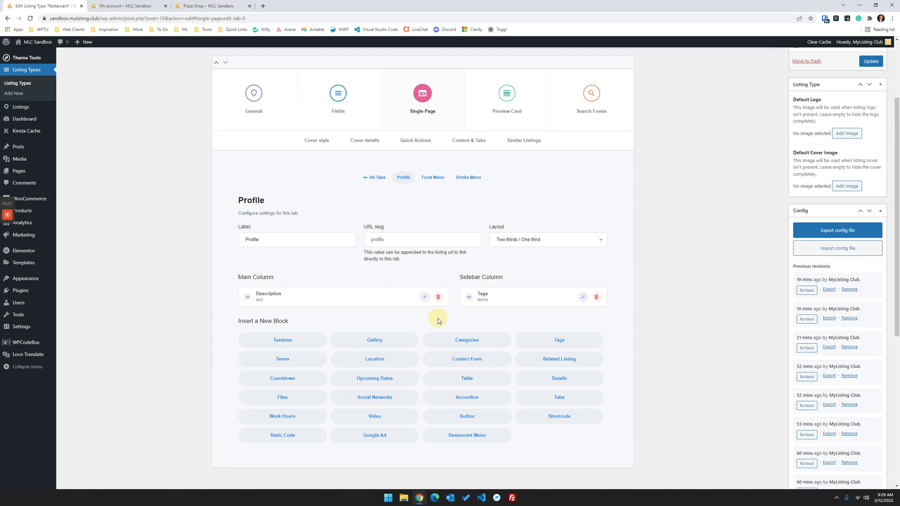
scroll(563, 328, up, 3)
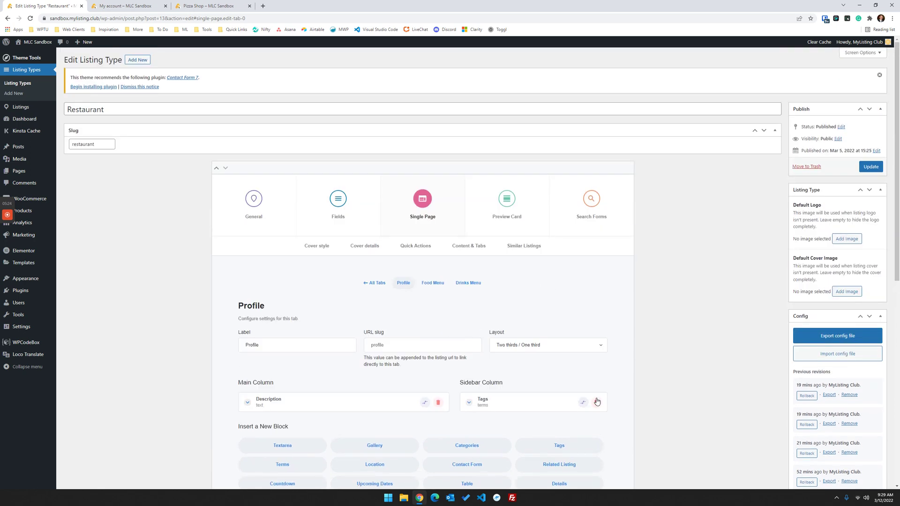
click(876, 165)
click(214, 5)
click(30, 18)
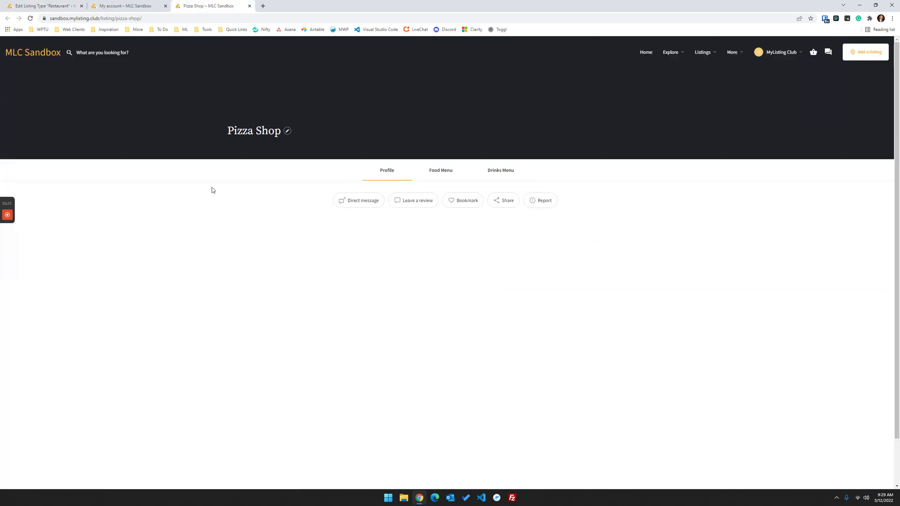
- On the Food Menu section, enlarge and close the pizza photo, then go to My account listings
click(439, 170)
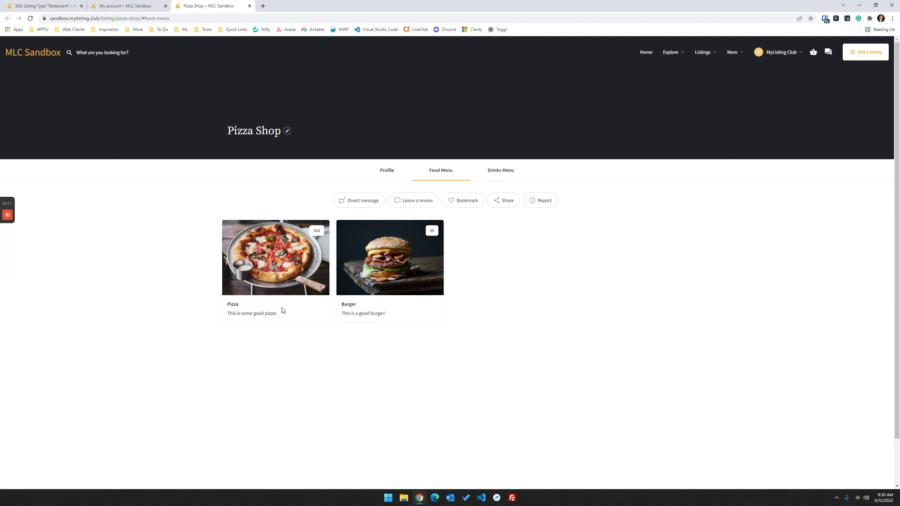
click(289, 253)
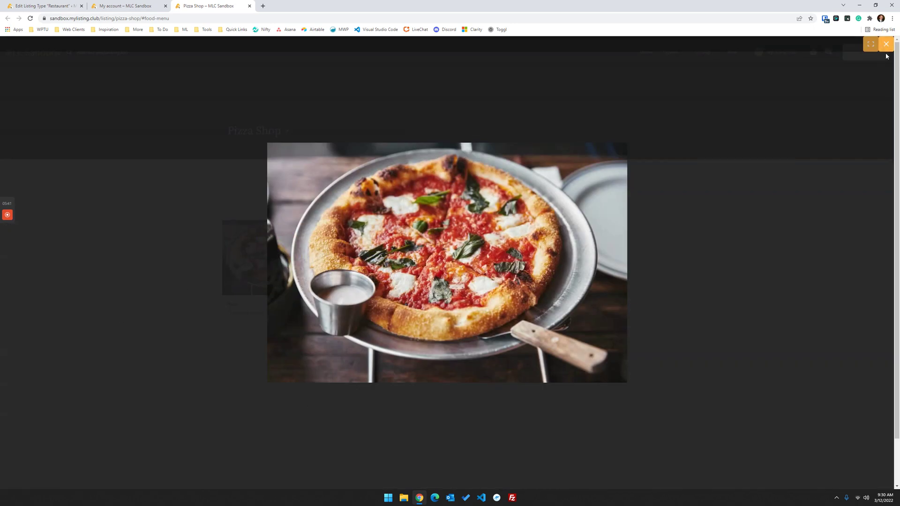
click(886, 45)
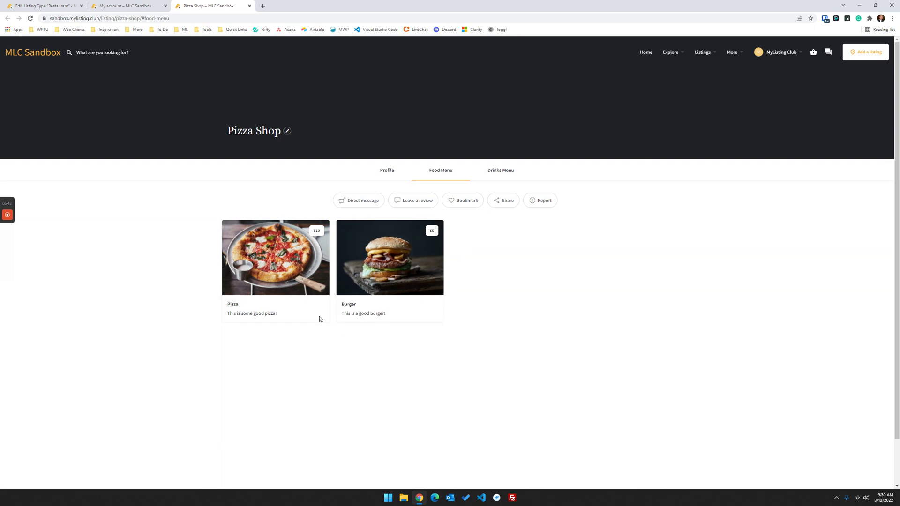
click(117, 6)
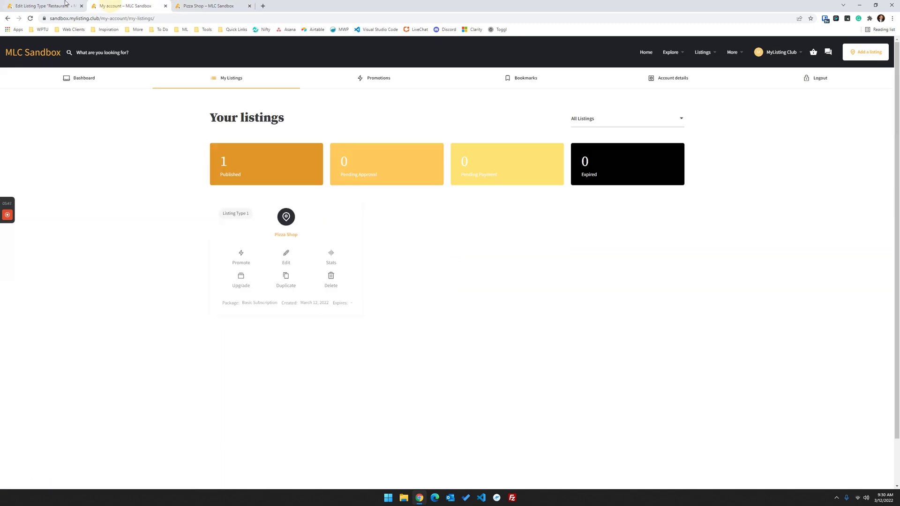
- In the Restaurant listing type's Fields, expand the Food menu field, review its settings, and collapse it
click(60, 4)
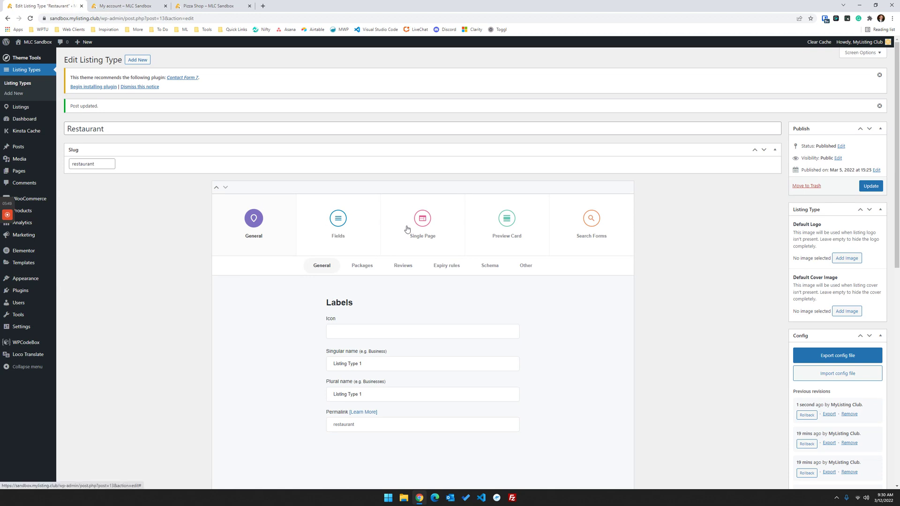
click(349, 230)
scroll(350, 197, down, 4)
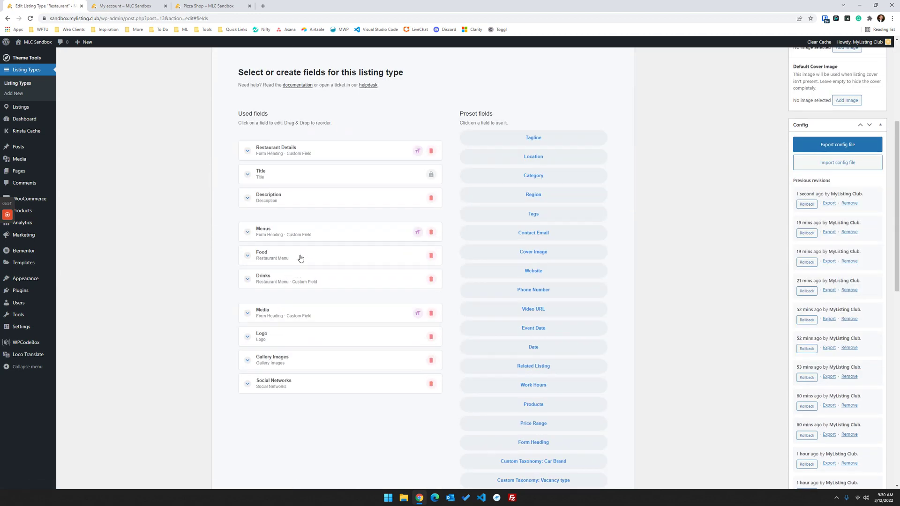
click(299, 256)
scroll(224, 256, down, 3)
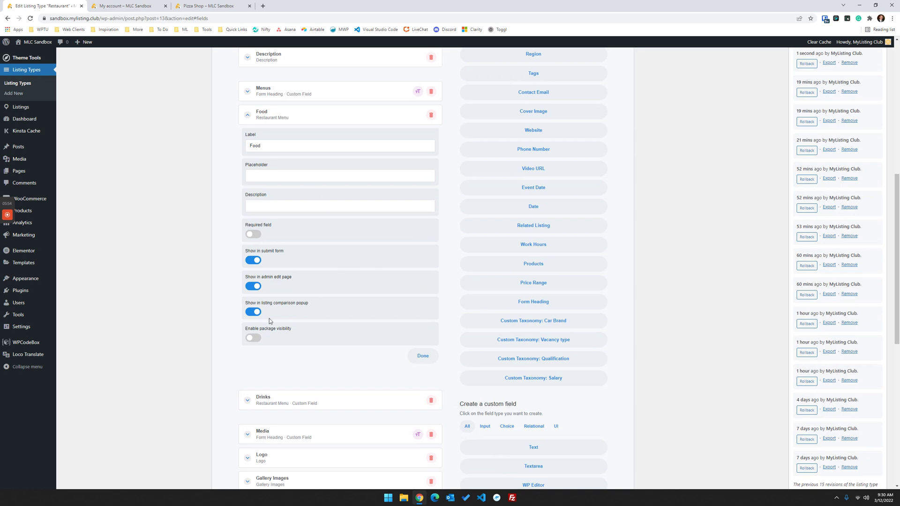
scroll(297, 336, up, 3)
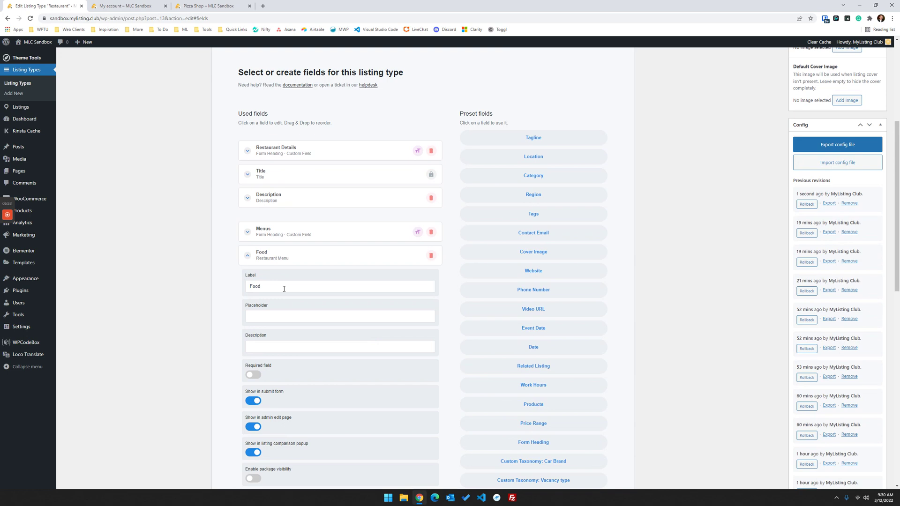
scroll(331, 335, down, 1)
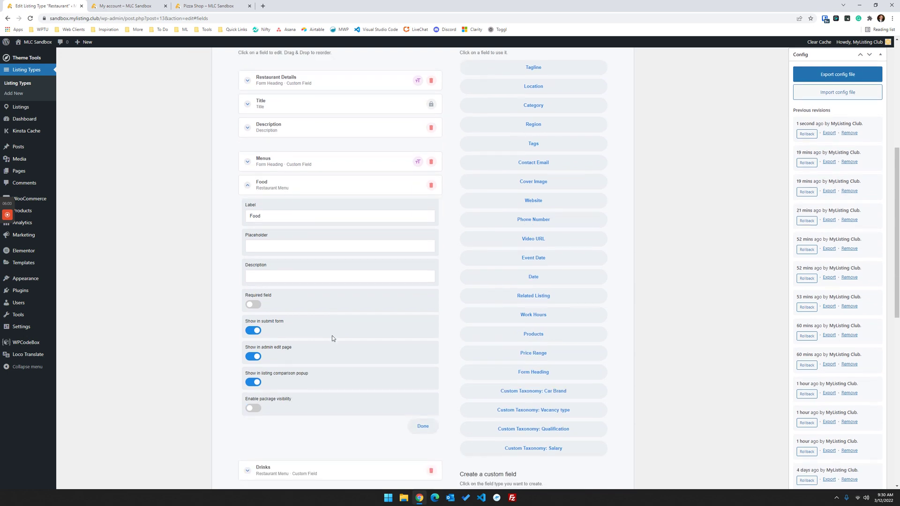
scroll(331, 335, up, 1)
click(315, 259)
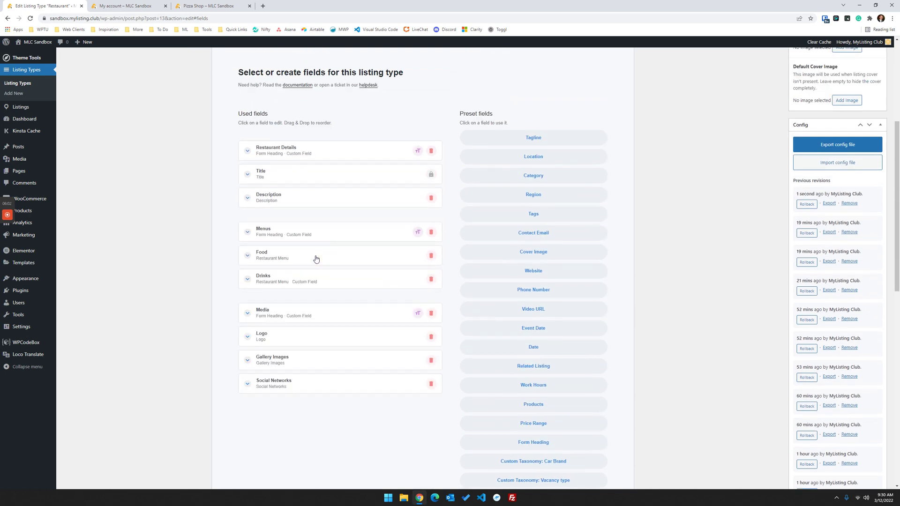
scroll(337, 262, up, 2)
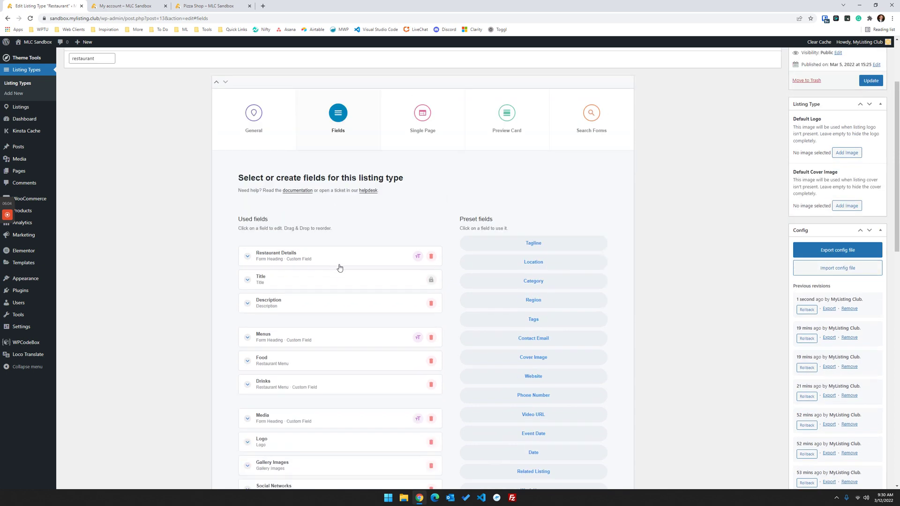
scroll(336, 262, down, 3)
scroll(374, 241, up, 2)
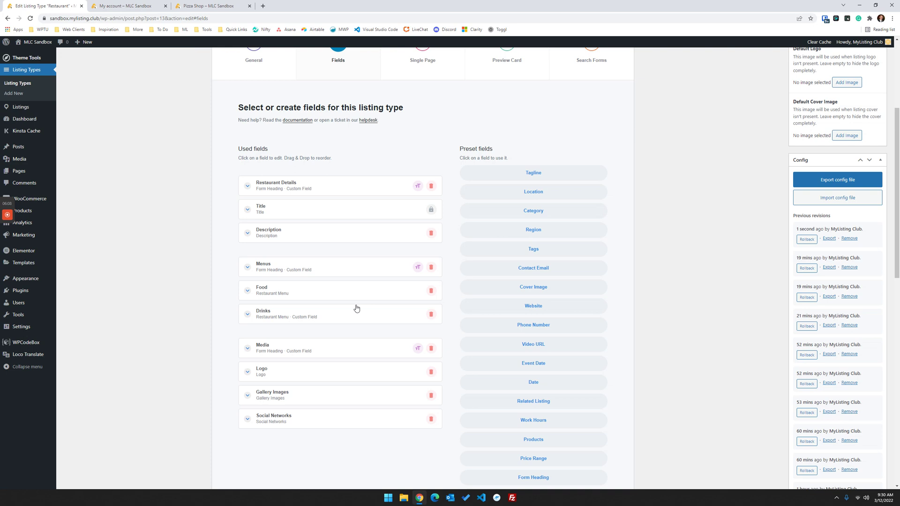
scroll(370, 307, up, 2)
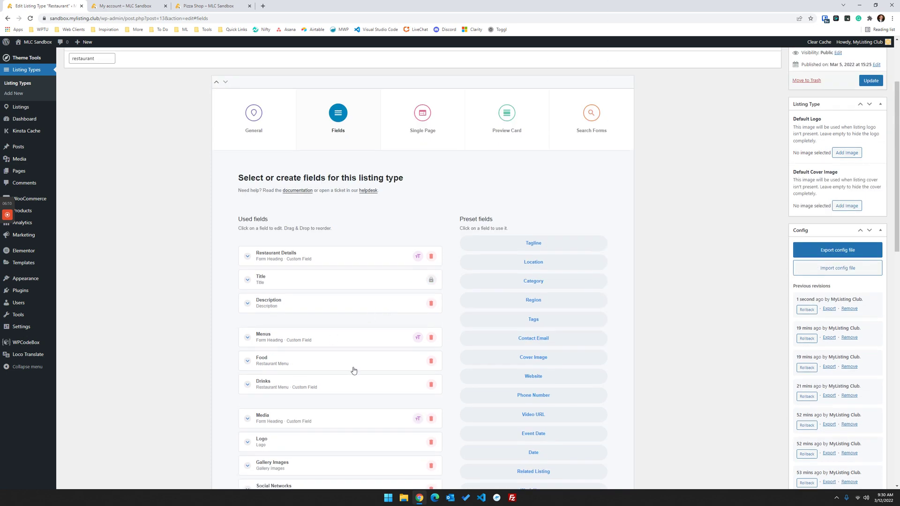
scroll(354, 370, up, 2)
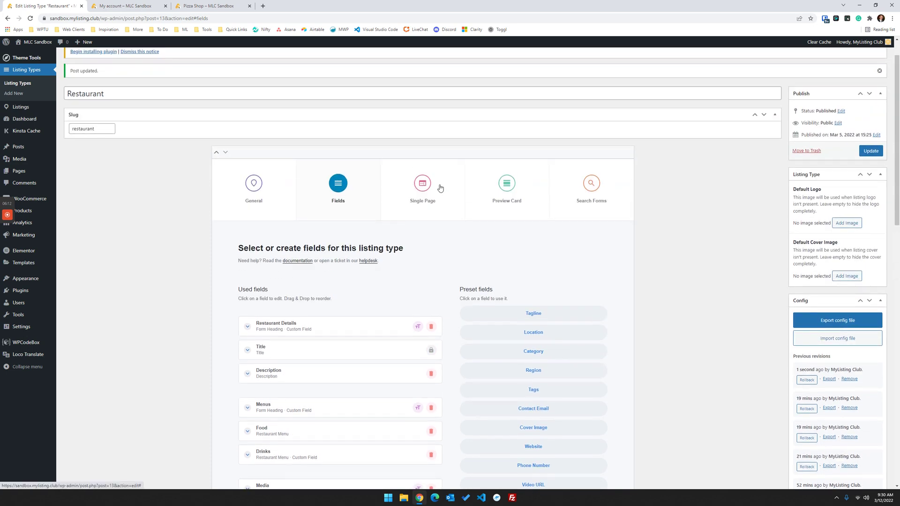
- Open Single Page > Content & Tabs > Food Menu and expand its Restaurant Menu block
click(429, 190)
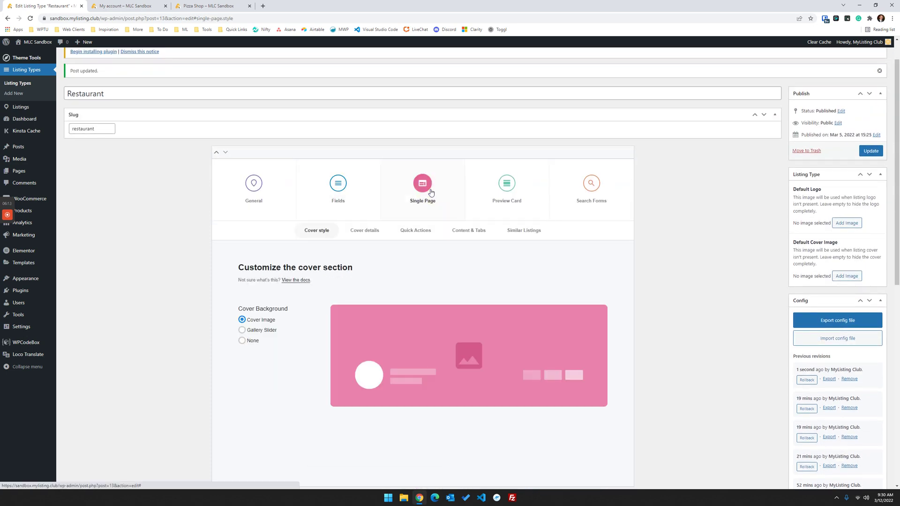
click(465, 230)
scroll(463, 235, down, 5)
click(334, 217)
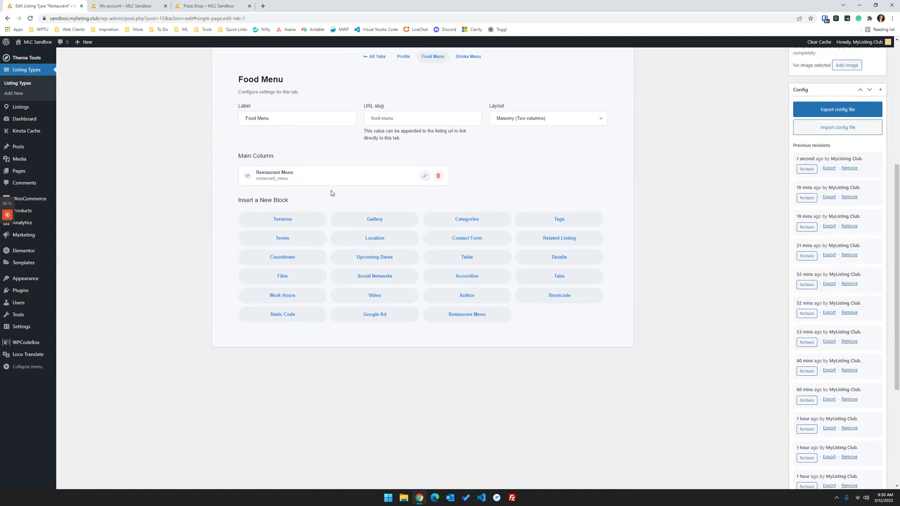
click(331, 183)
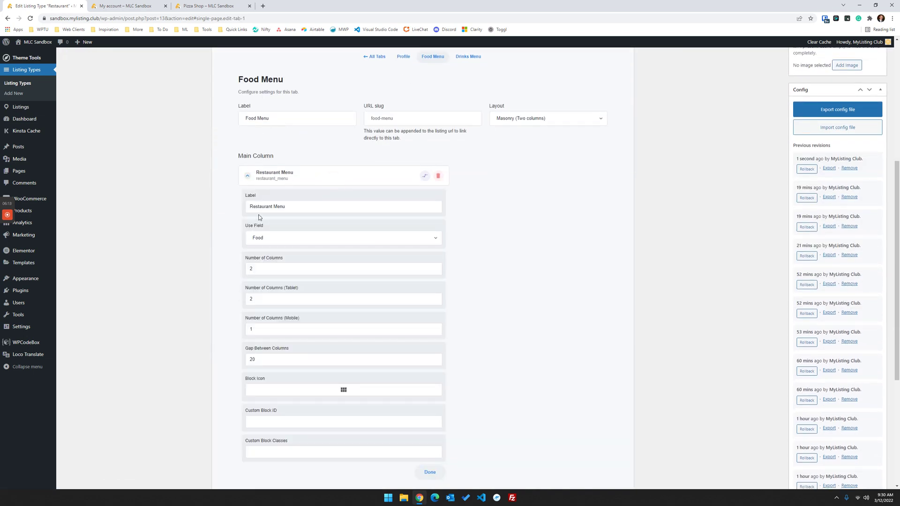
drag(293, 204, 231, 206)
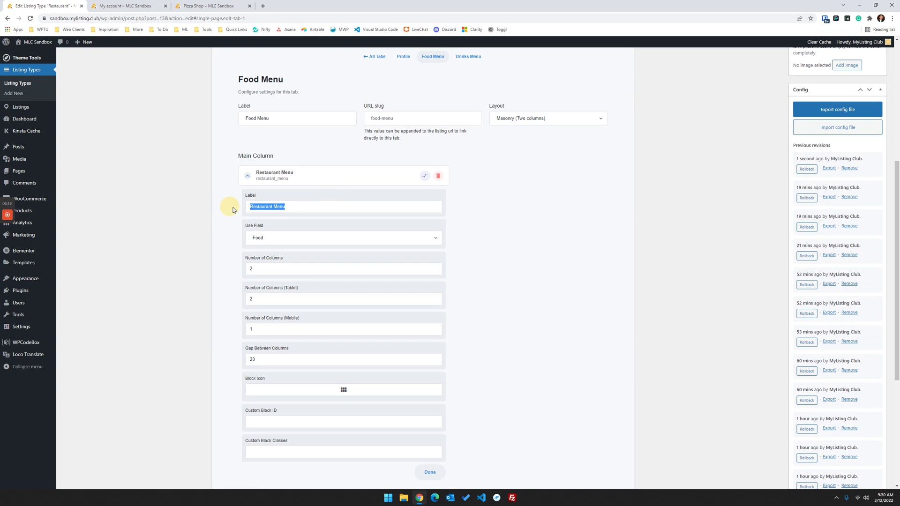
- Compare the Restaurant Menu block settings (2 columns, 20 gap) with the live Pizza Shop Food Menu
click(221, 9)
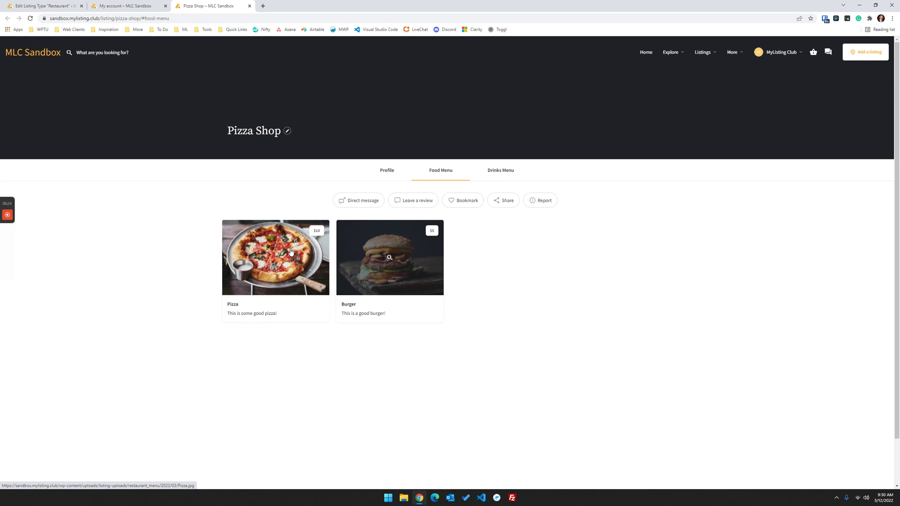
click(125, 5)
key(ctrl+shift+Tab)
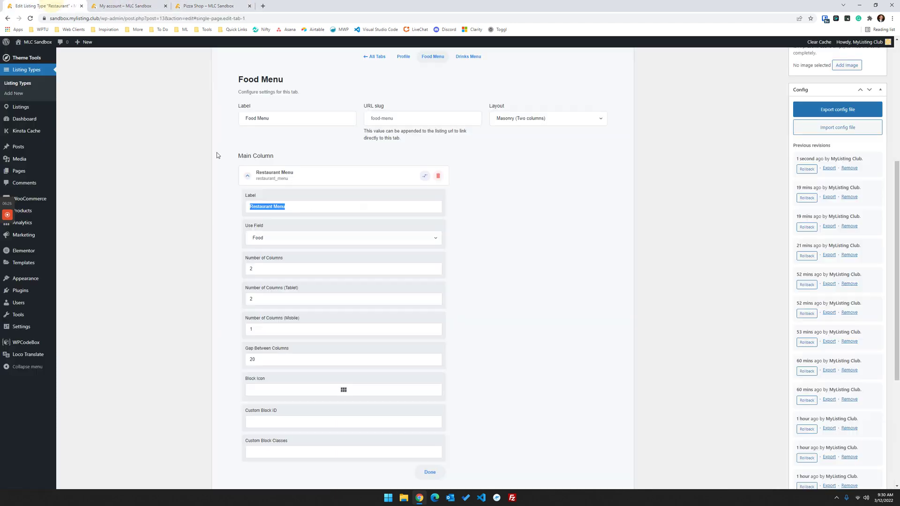
scroll(287, 208, up, 4)
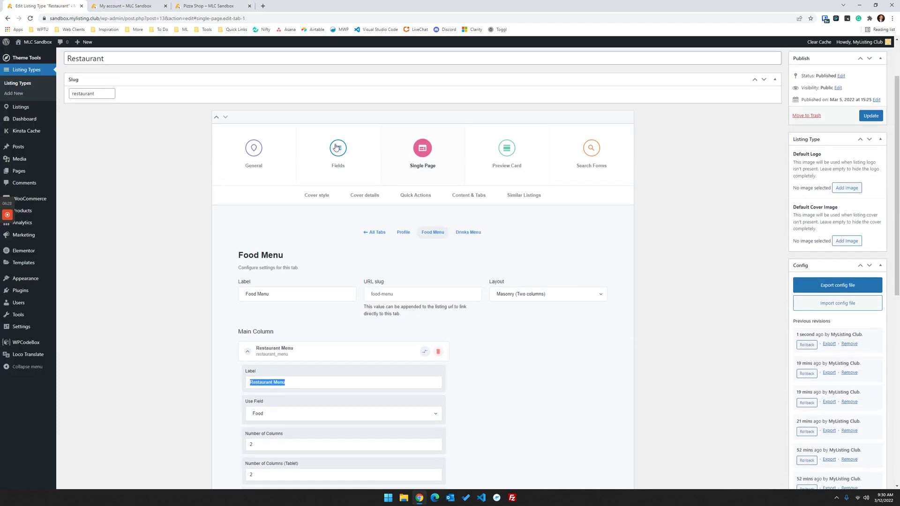
scroll(389, 311, down, 3)
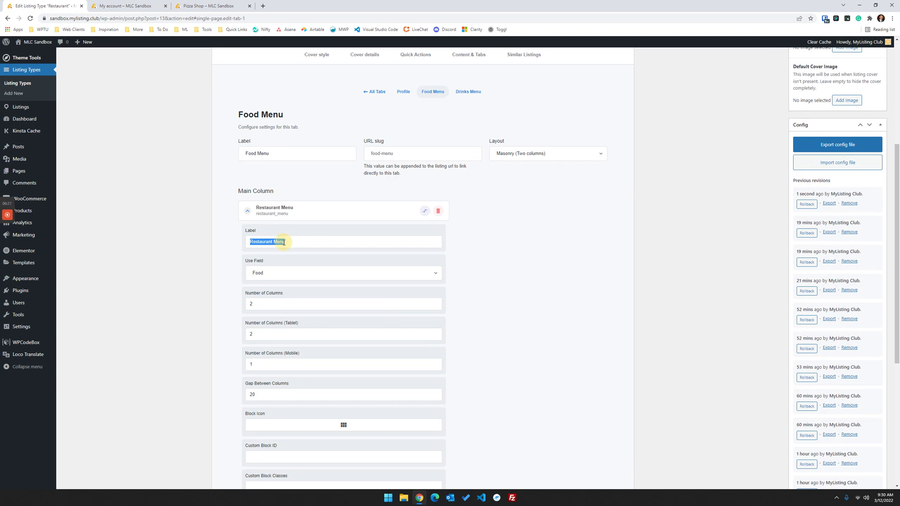
click(310, 242)
drag(310, 242, 211, 244)
click(206, 6)
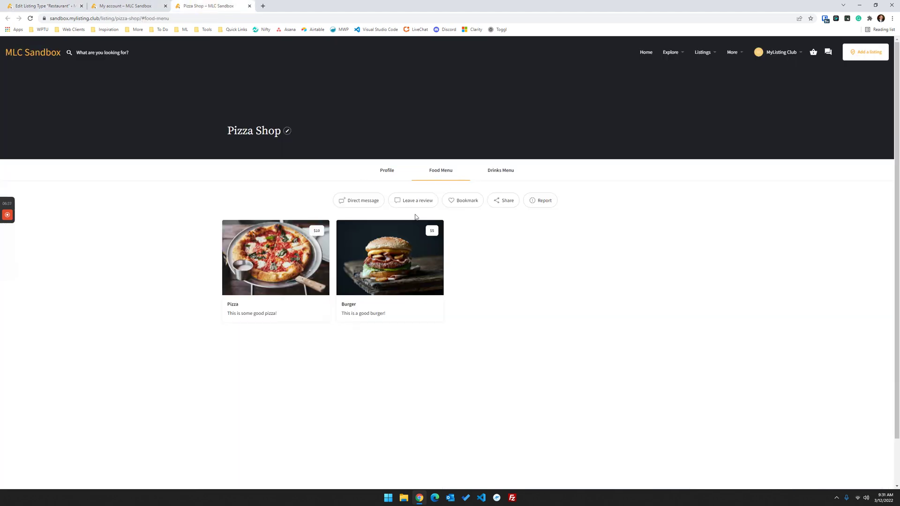
click(136, 7)
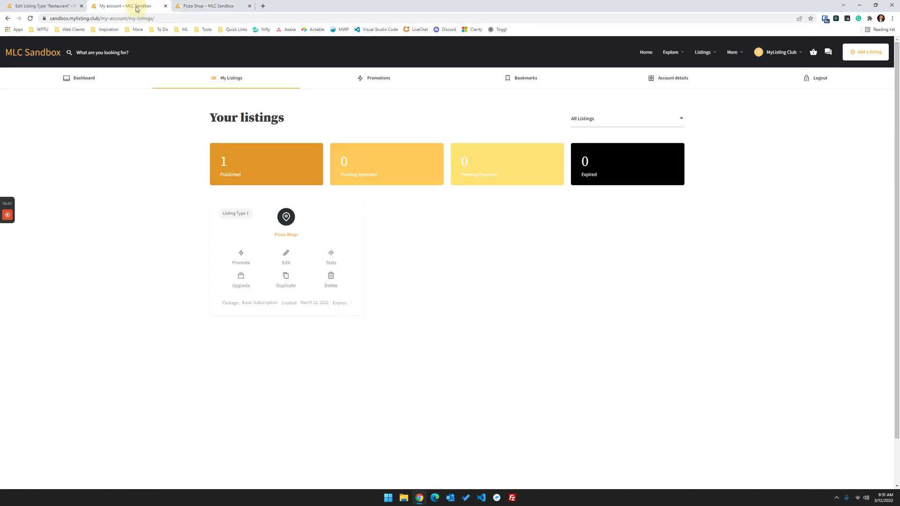
click(47, 6)
scroll(362, 284, down, 2)
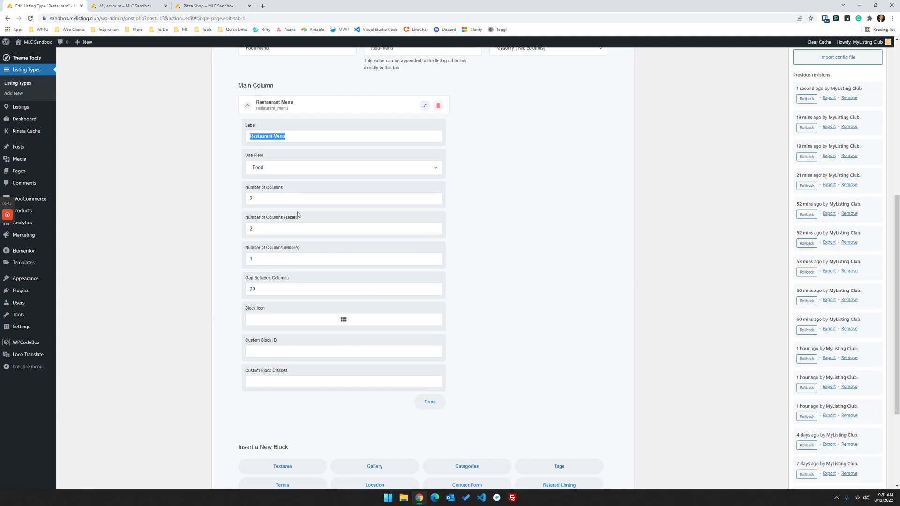
scroll(297, 213, up, 1)
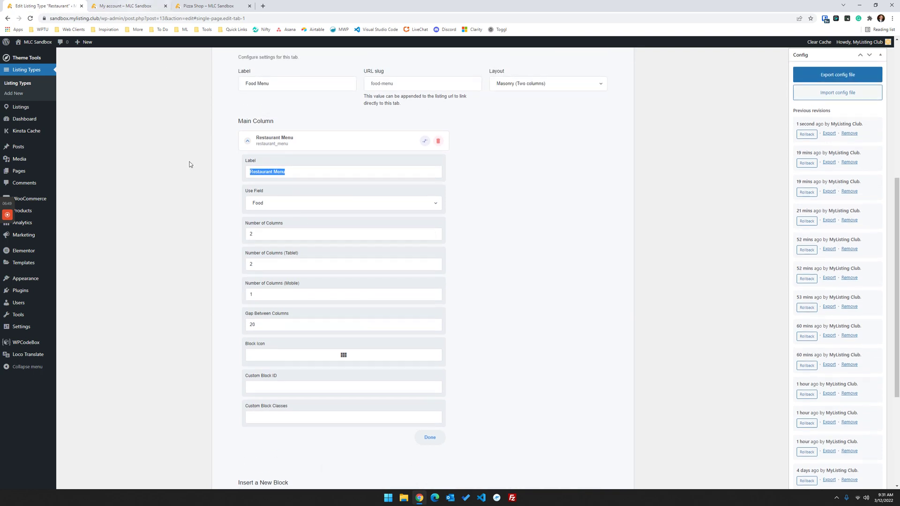
scroll(494, 231, up, 5)
- Set the Food Menu tab layout to Two Columns, update, and reload the Pizza Shop page
click(468, 231)
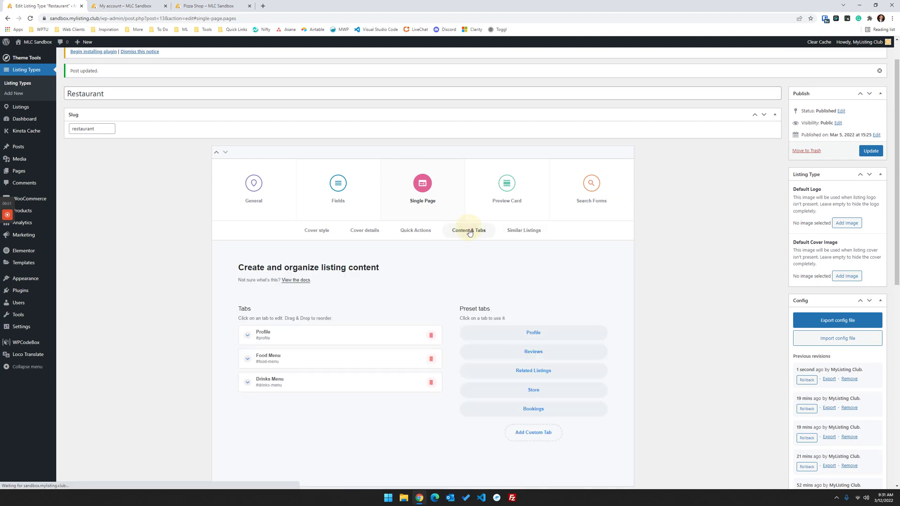
click(321, 358)
scroll(373, 261, down, 2)
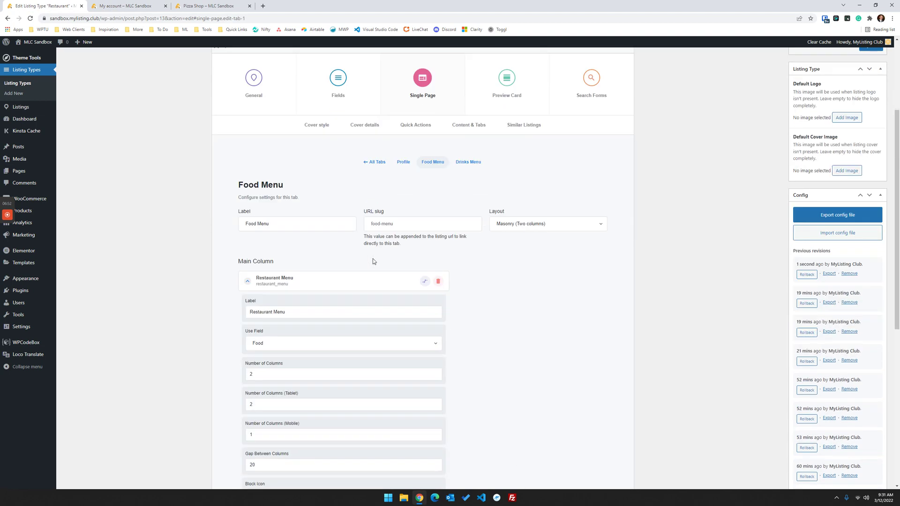
click(544, 226)
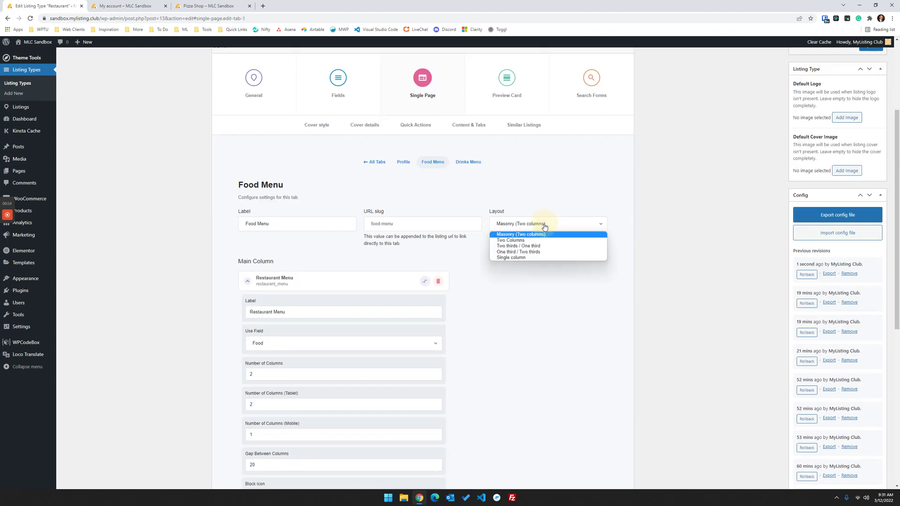
click(522, 242)
scroll(629, 318, up, 3)
scroll(788, 238, down, 1)
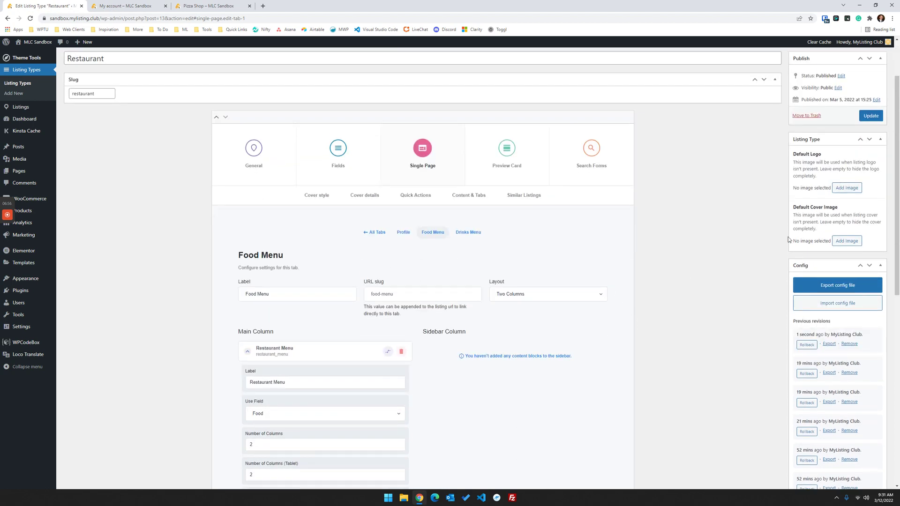
click(875, 117)
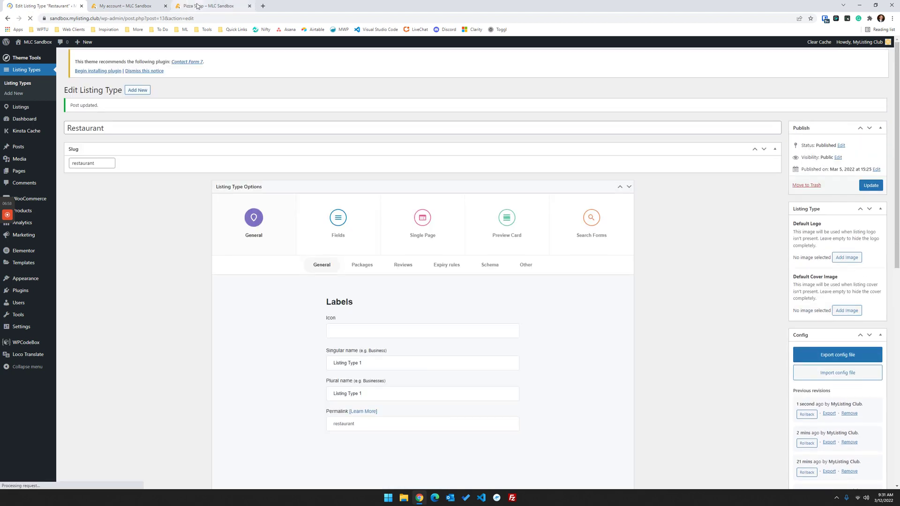
click(197, 5)
click(30, 18)
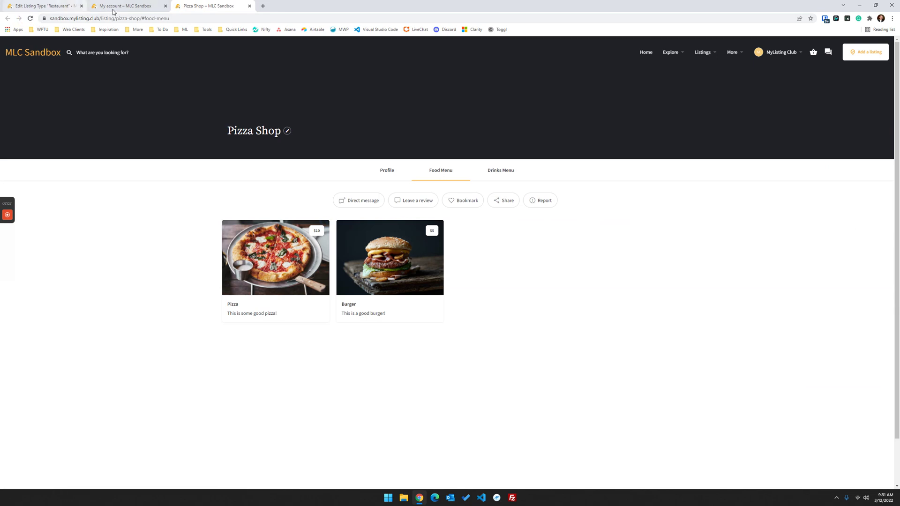
- Change the Food Menu layout to Two thirds / One third, update, and refresh Pizza Shop
click(115, 6)
click(42, 6)
click(422, 220)
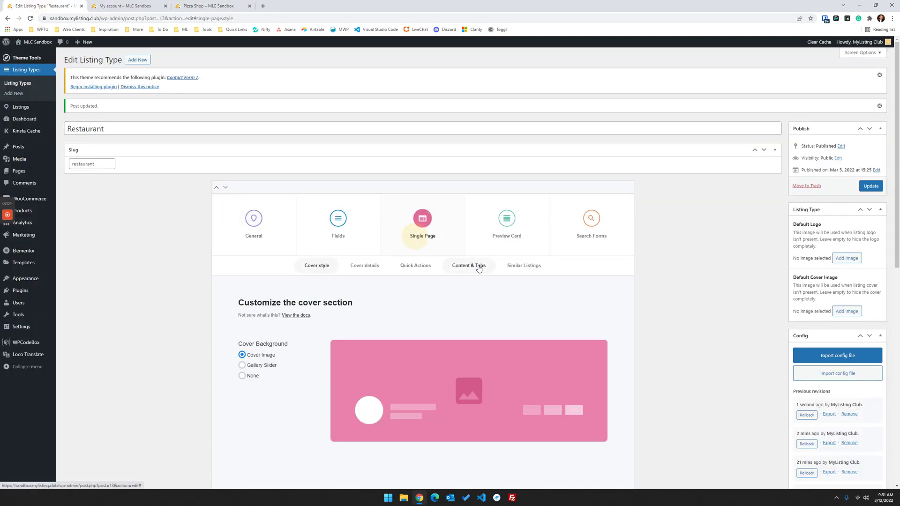
click(472, 266)
scroll(339, 231, down, 3)
click(339, 231)
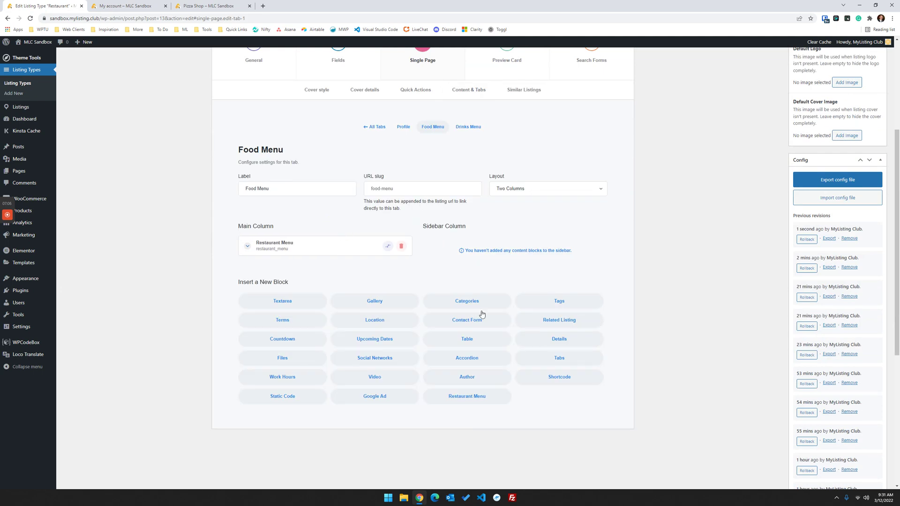
click(532, 188)
click(528, 209)
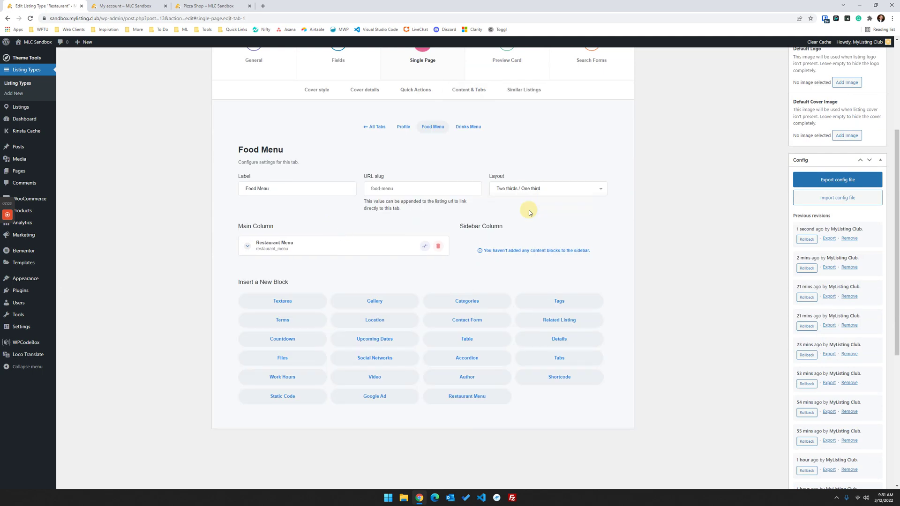
scroll(530, 262, up, 4)
click(870, 186)
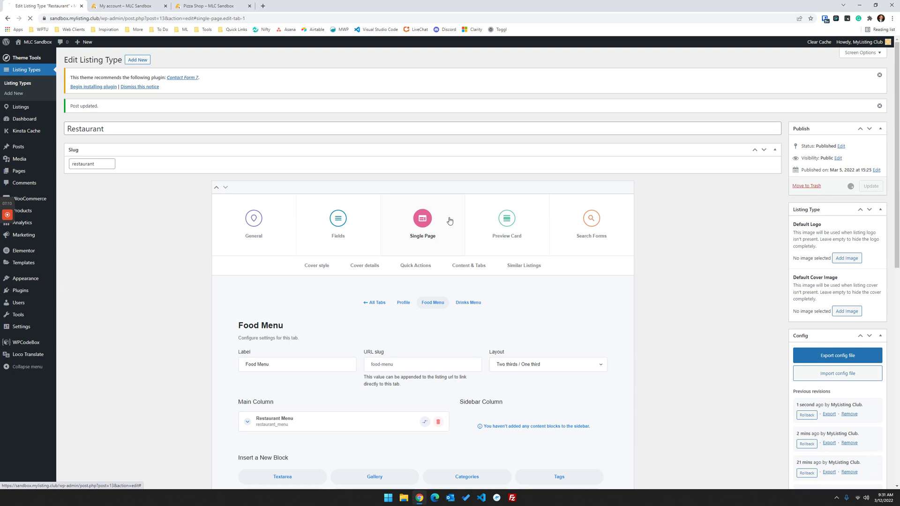
click(209, 6)
key(F5)
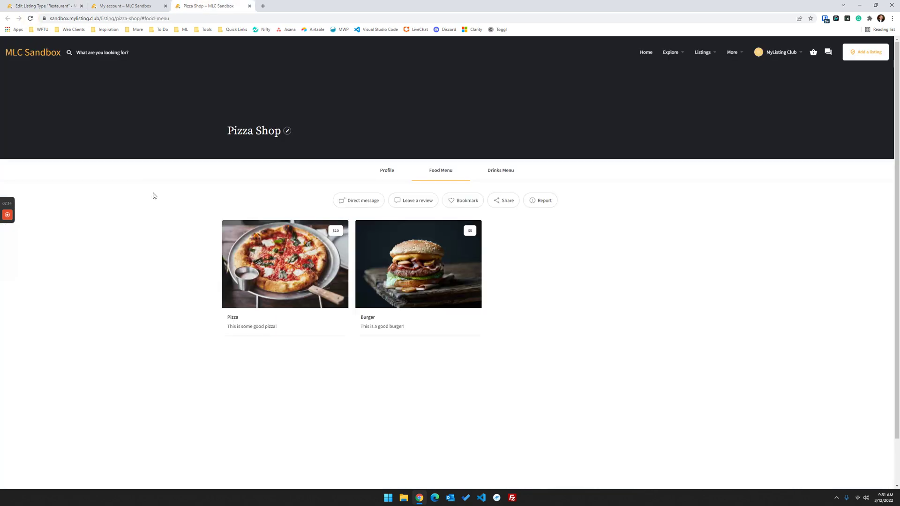
click(134, 7)
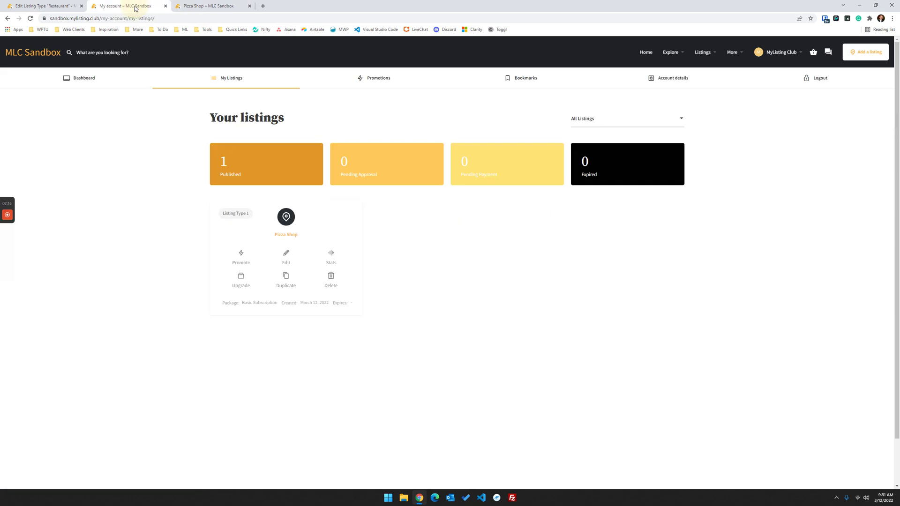
click(42, 6)
- Reopen the Food Menu tab's Restaurant Menu block and inspect its Number of Columns value
click(436, 225)
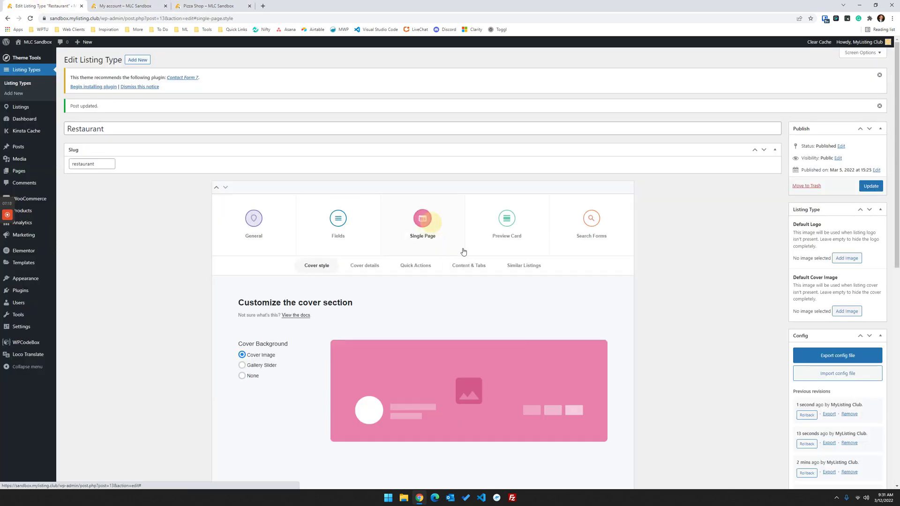
click(517, 265)
click(468, 265)
scroll(468, 211, down, 3)
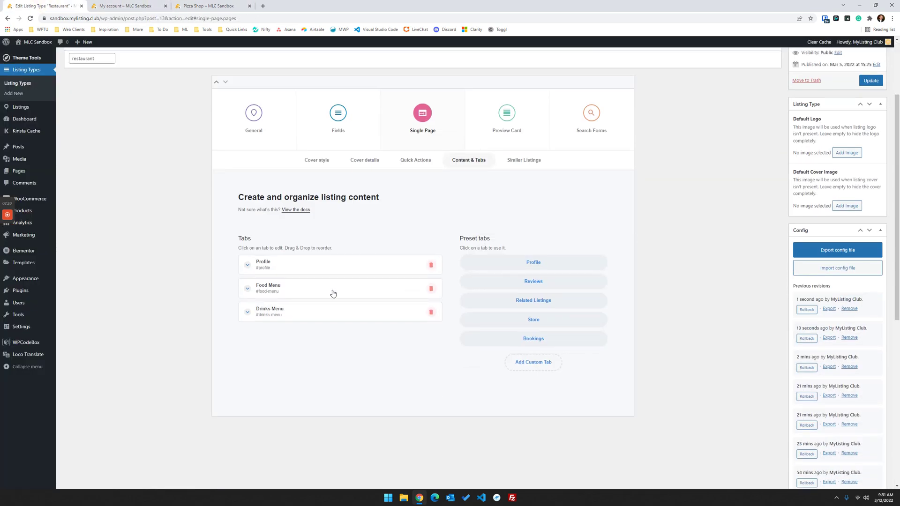
click(330, 293)
scroll(373, 291, down, 3)
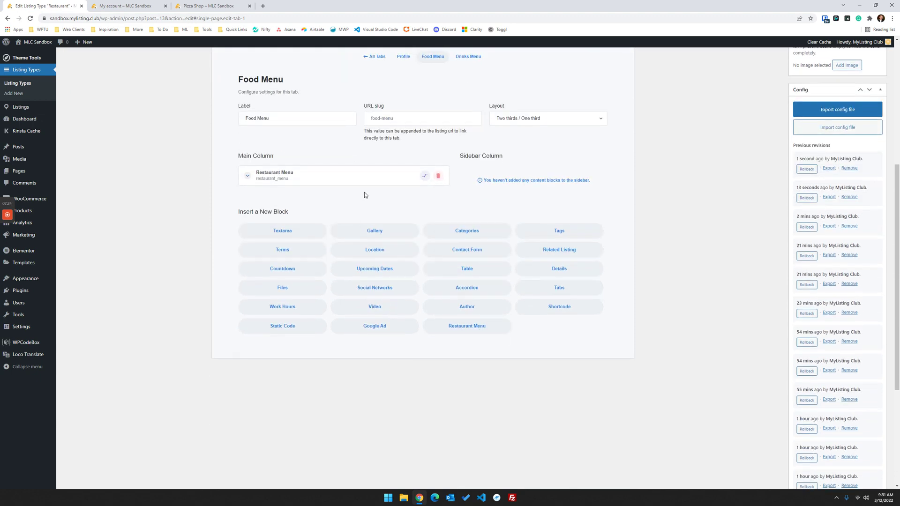
click(366, 188)
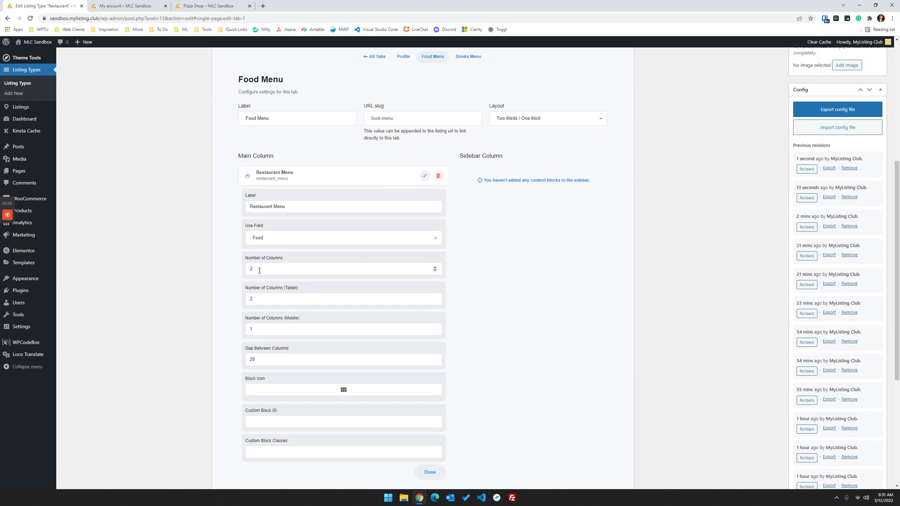
drag(233, 271, 272, 280)
- Set the Food Menu layout to Single column, update, and reload the Pizza Shop page
scroll(482, 206, up, 2)
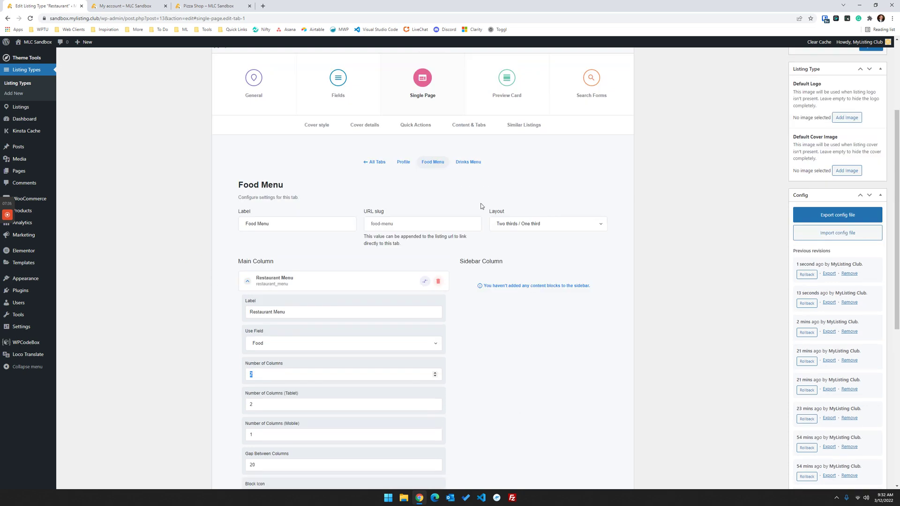
click(508, 225)
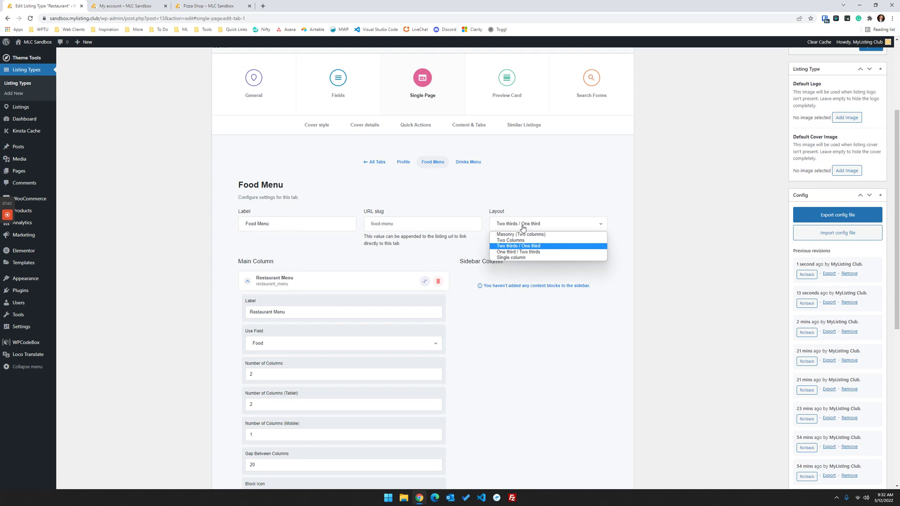
click(513, 257)
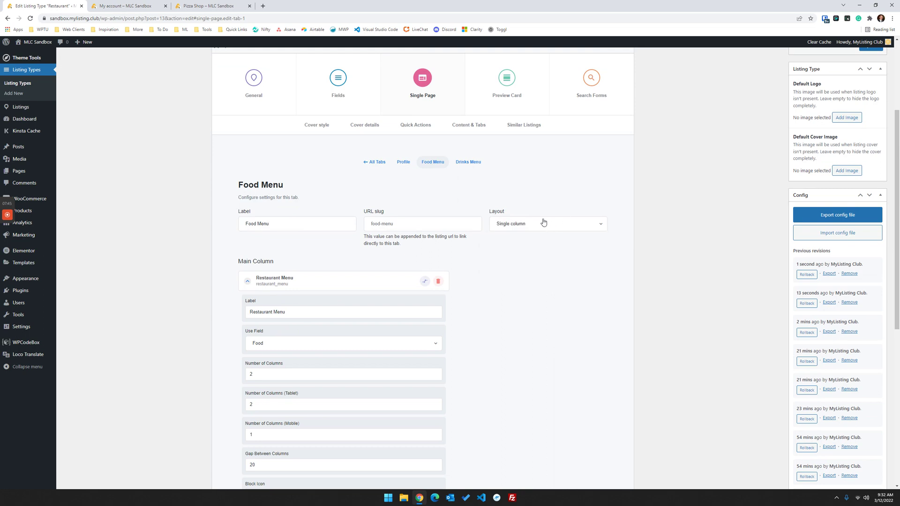
scroll(539, 244, down, 2)
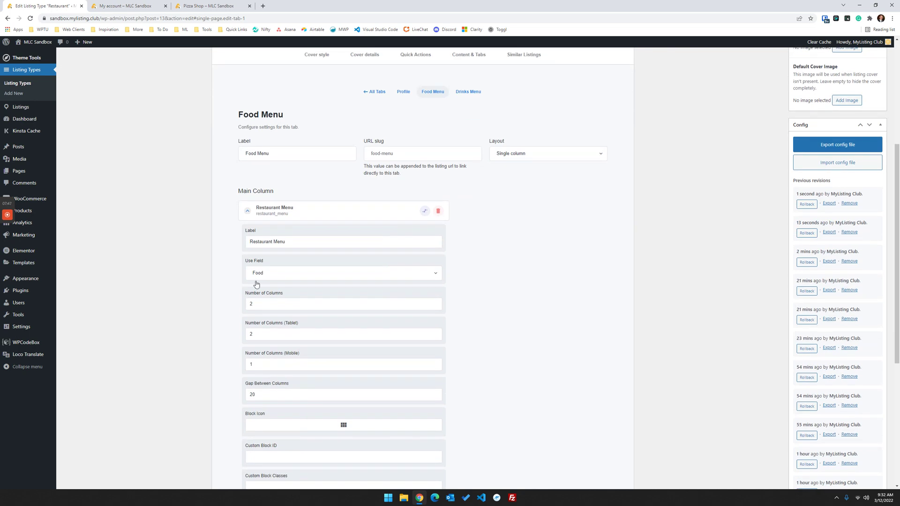
drag(277, 306, 221, 301)
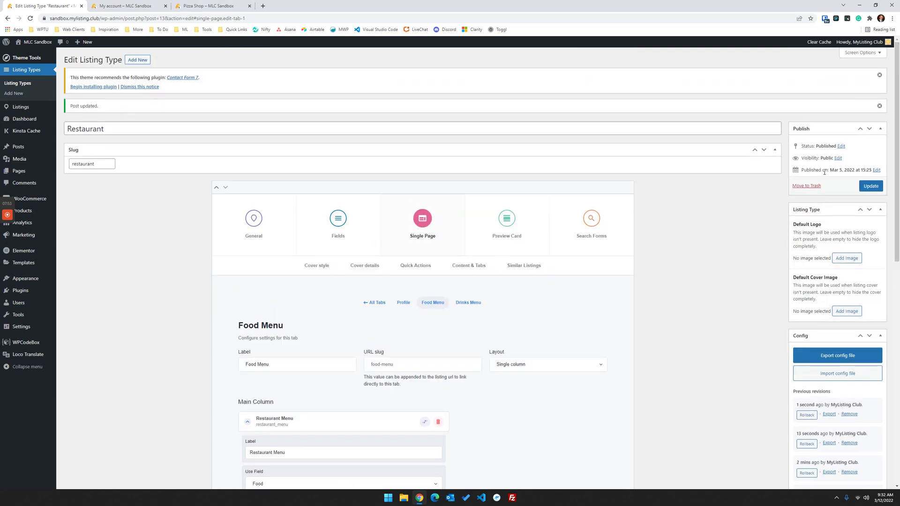
click(867, 186)
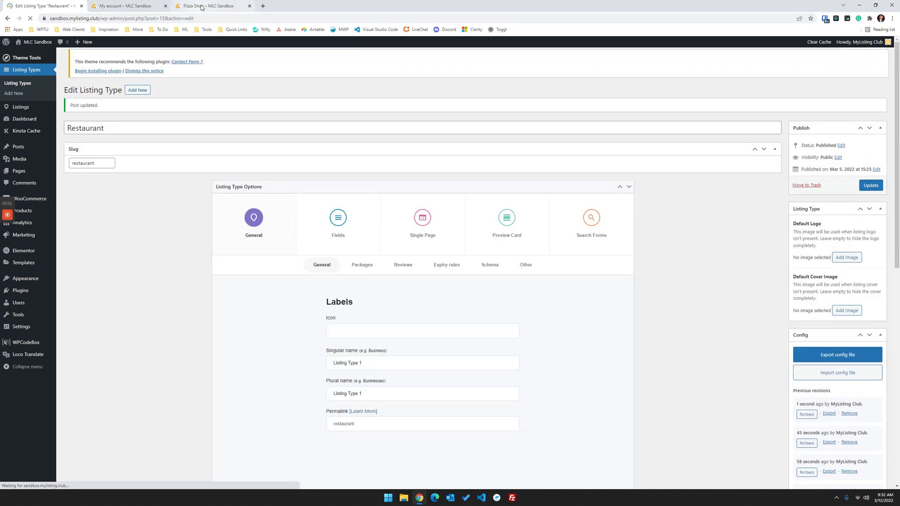
click(208, 6)
click(29, 19)
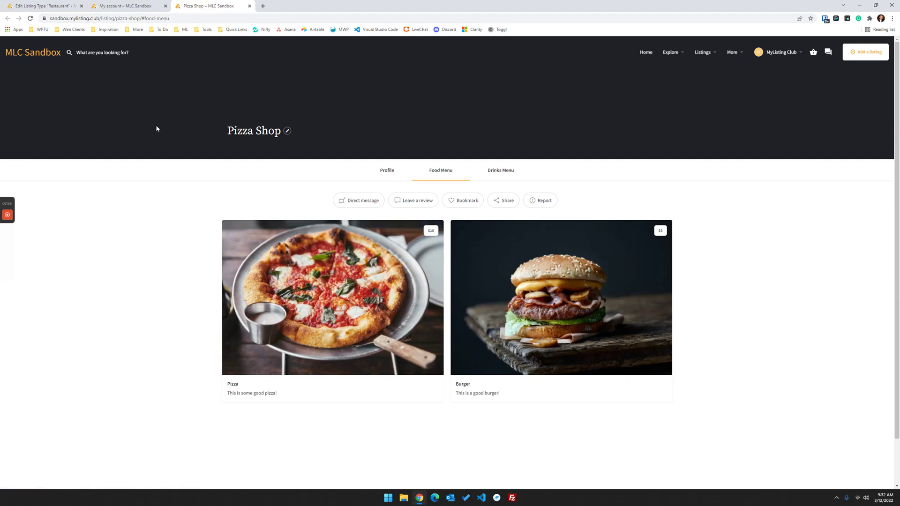
click(124, 5)
click(45, 5)
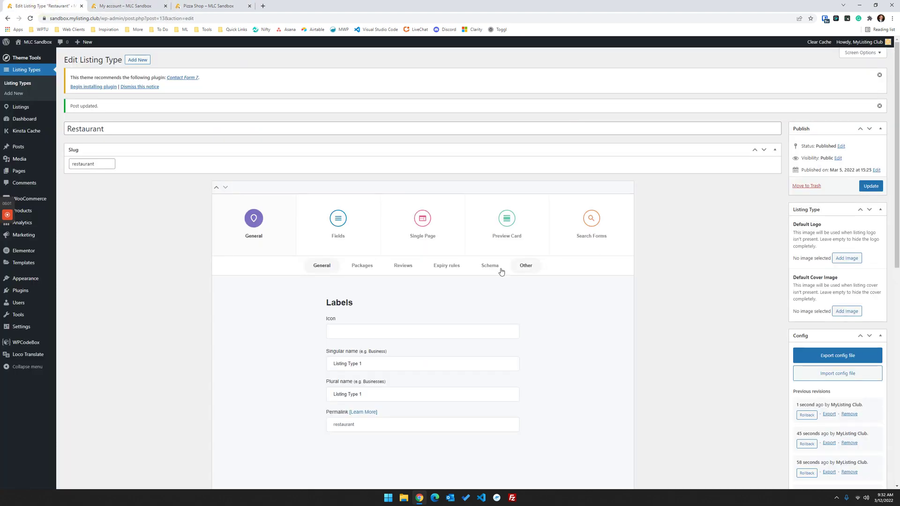
click(428, 225)
click(471, 265)
scroll(473, 267, down, 2)
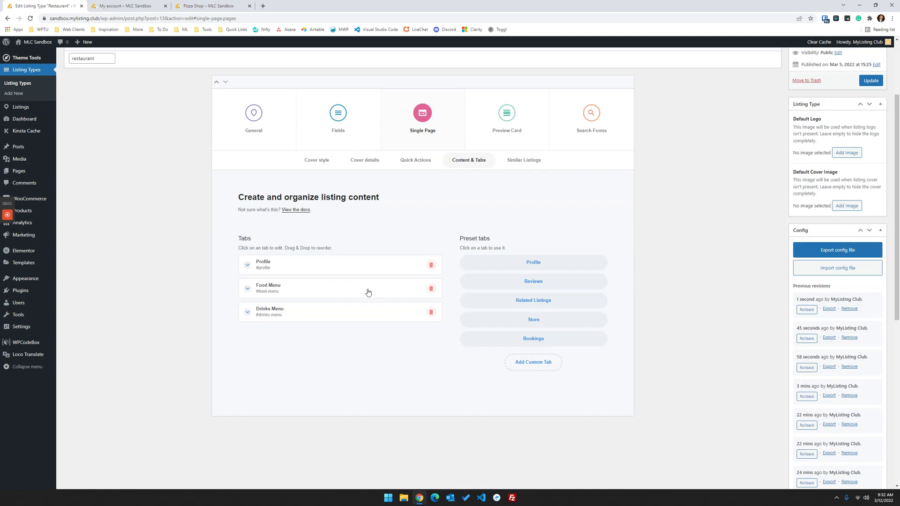
click(367, 293)
click(545, 261)
click(542, 260)
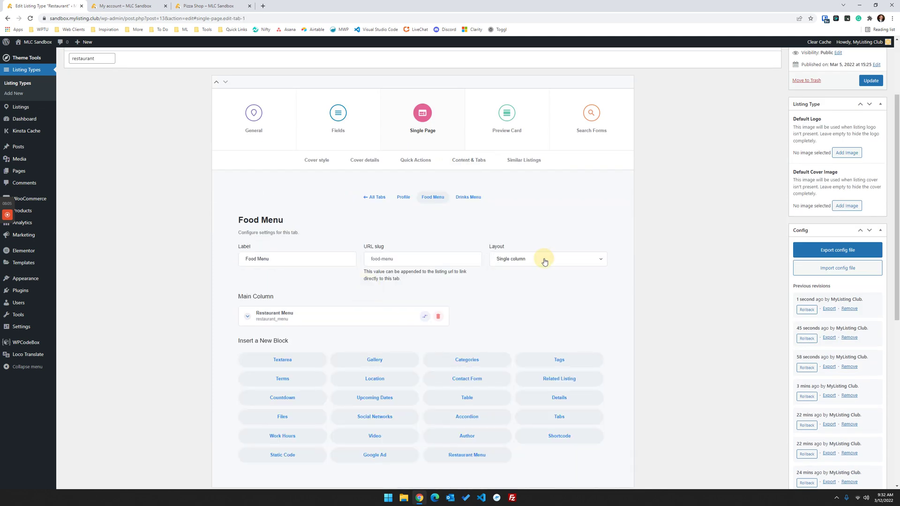
click(527, 259)
click(527, 259)
click(320, 316)
scroll(387, 293, down, 2)
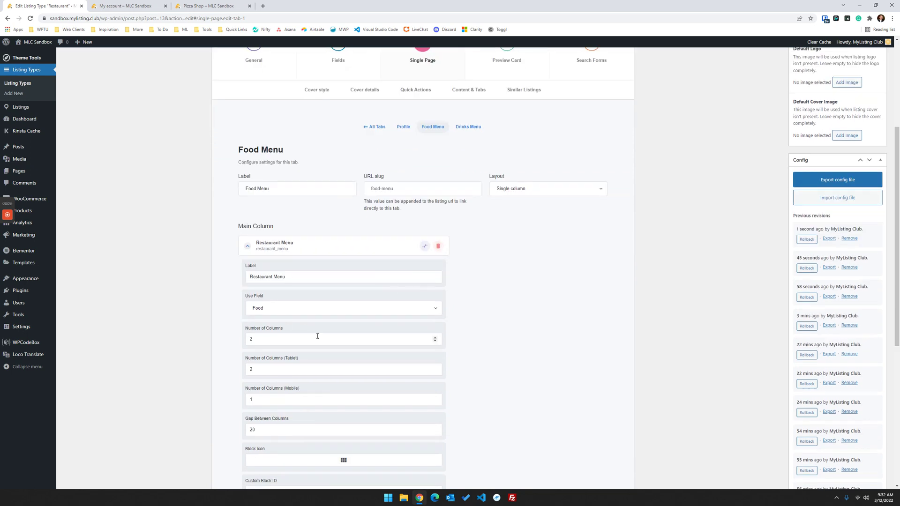
drag(292, 338, 222, 337)
click(273, 343)
drag(284, 369, 230, 368)
drag(264, 395, 237, 396)
scroll(317, 364, down, 2)
scroll(317, 364, down, 1)
click(199, 6)
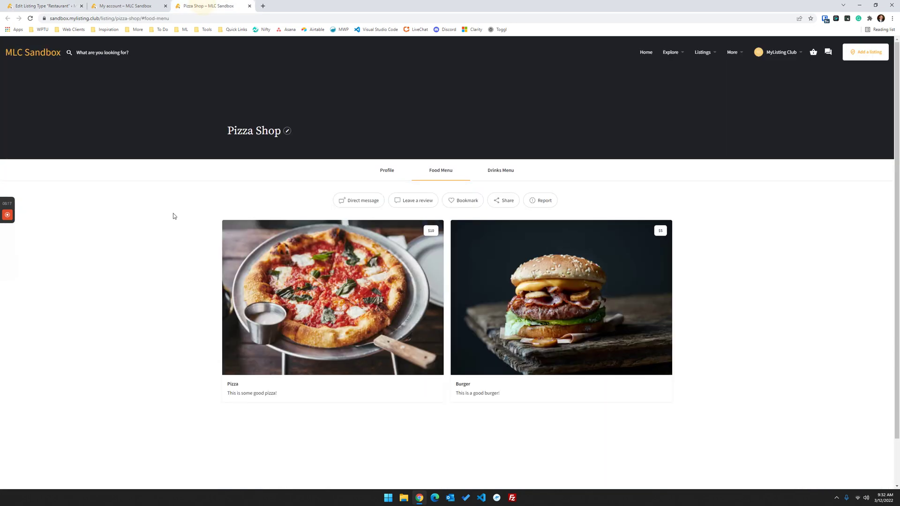
- Open DevTools with the device toolbar and preview the Food Menu at iPhone 12 Pro size
right_click(114, 216)
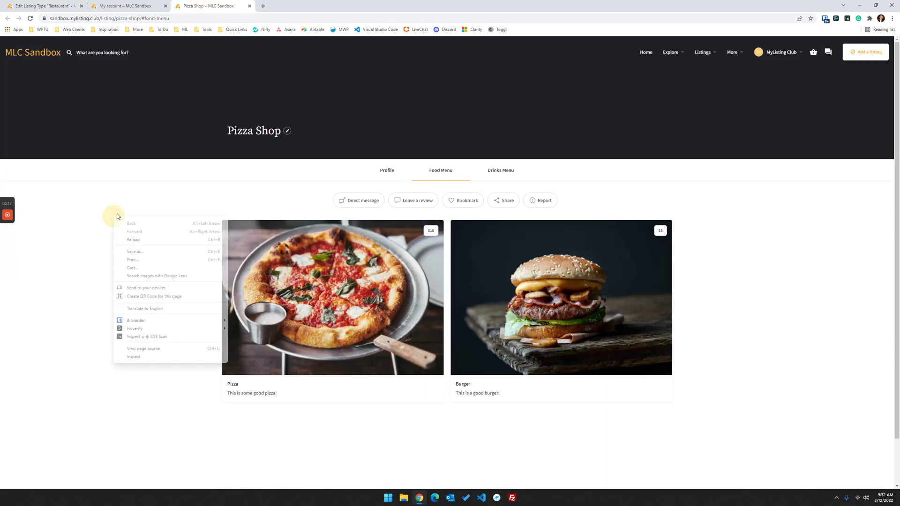
click(136, 357)
click(720, 41)
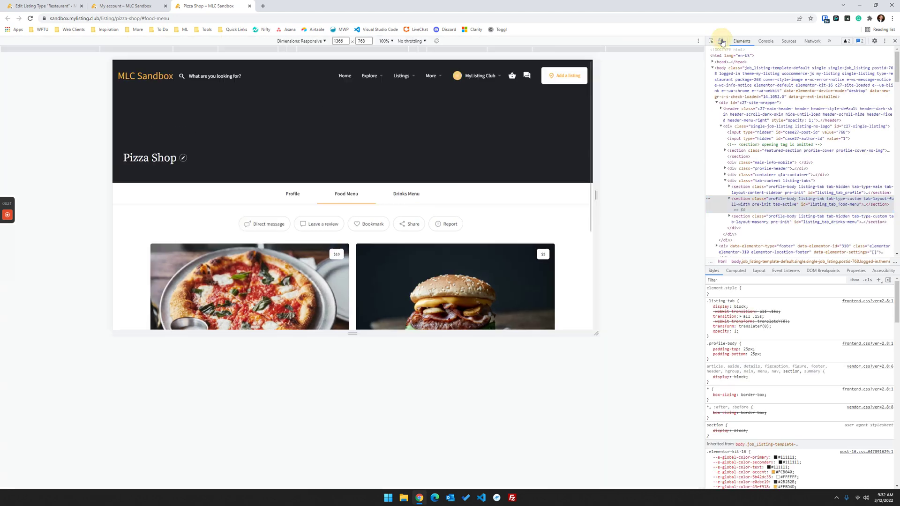
click(304, 41)
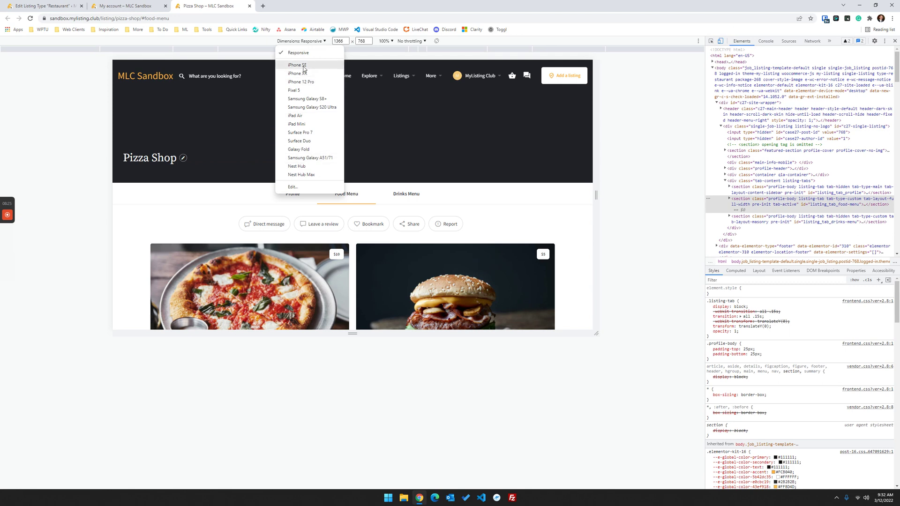
click(301, 82)
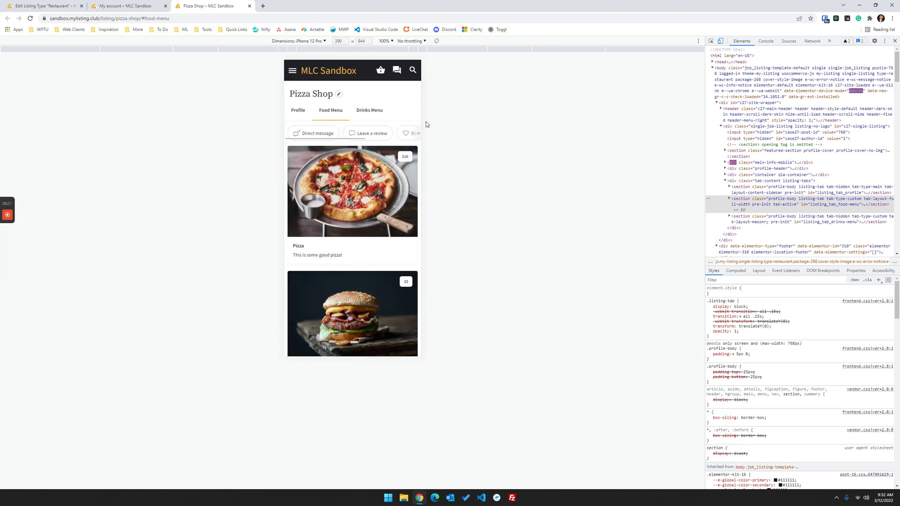
scroll(351, 211, down, 3)
scroll(351, 211, up, 2)
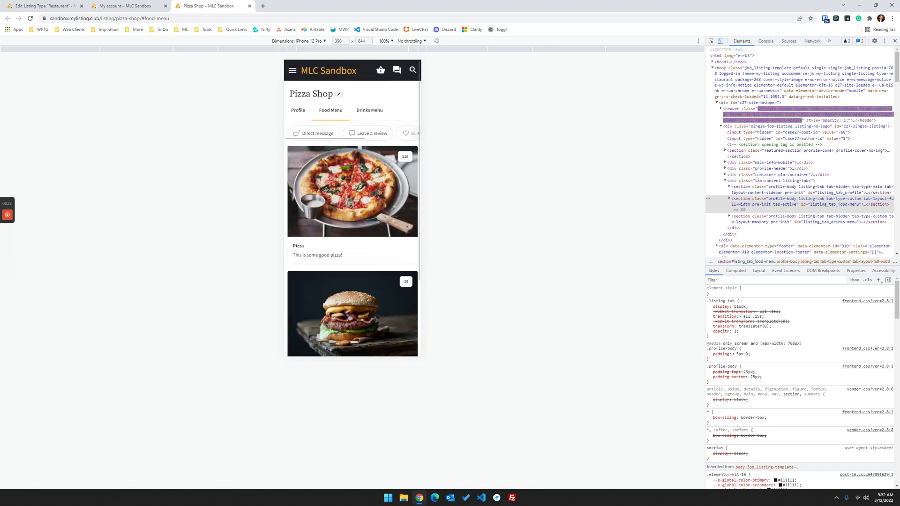
- Preview the Food Menu at iPad Air size, then return to the listing type editor
click(309, 40)
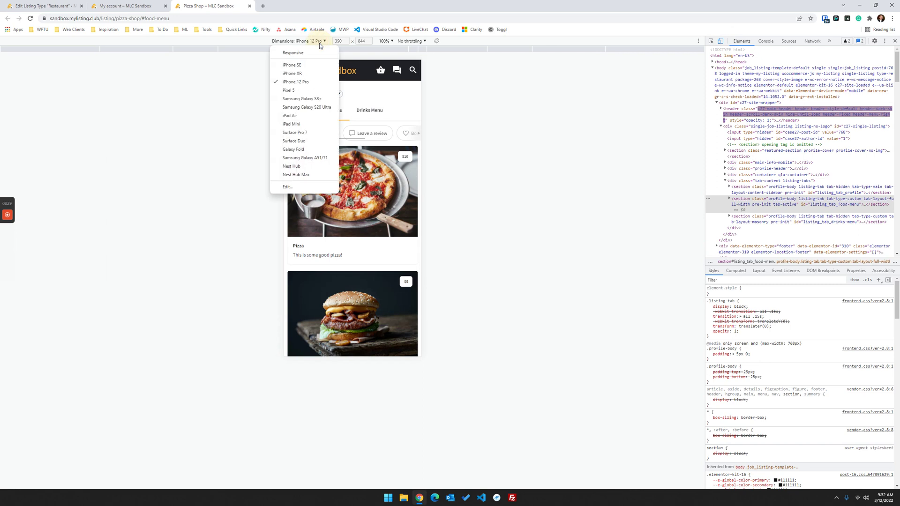
click(301, 115)
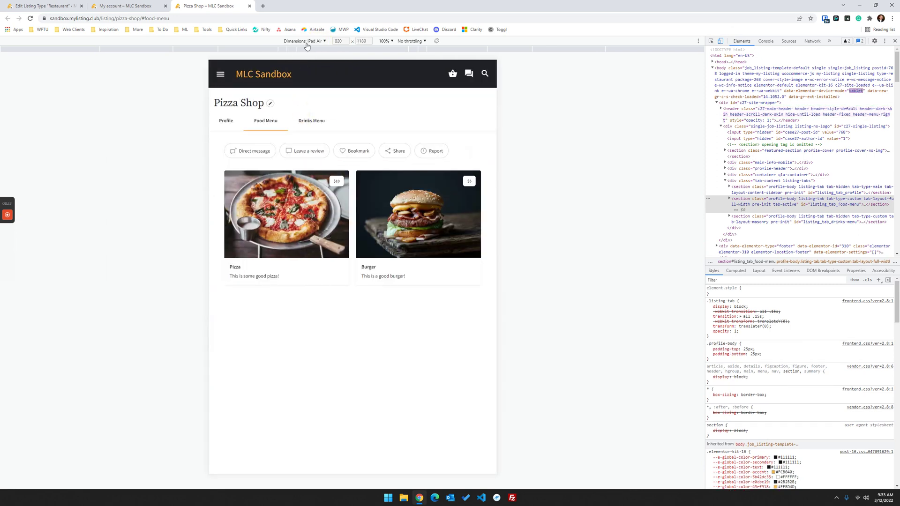
click(121, 6)
click(66, 5)
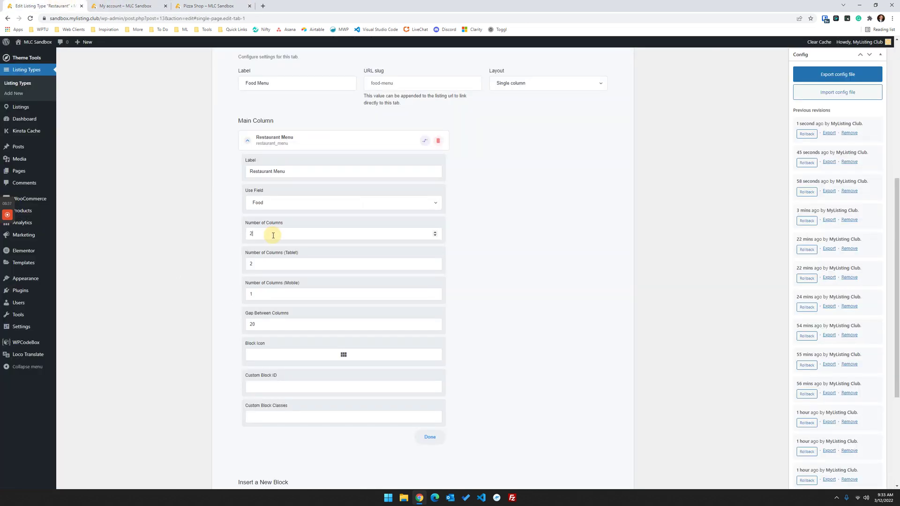
- Check the block's tablet and mobile column counts, then close DevTools on the Pizza Shop page
double_click(261, 263)
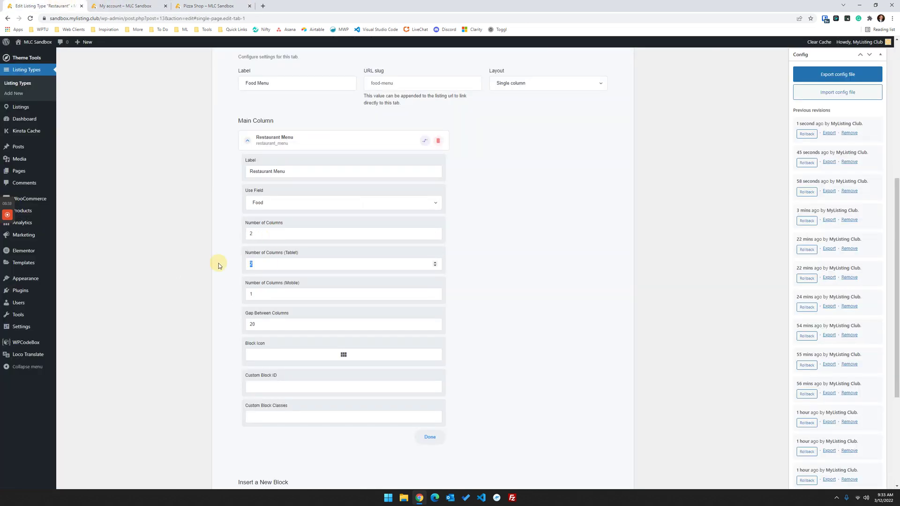
double_click(271, 295)
key(Tab)
click(211, 6)
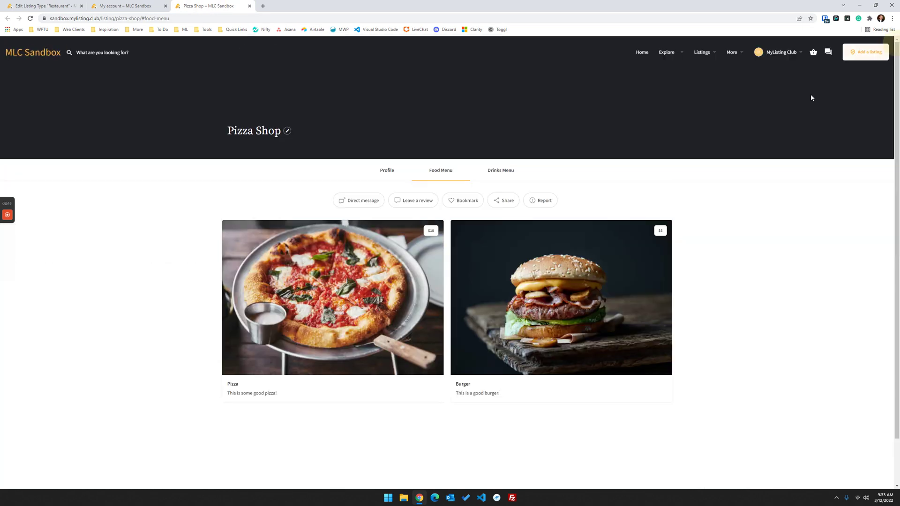
click(894, 41)
click(53, 4)
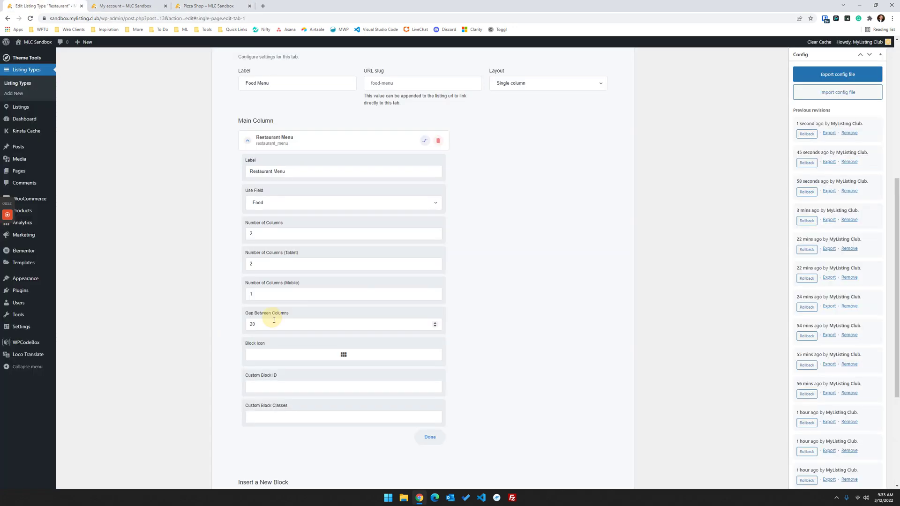
- Change Gap Between Columns from 20 to 100, then reload the Pizza Shop page
drag(275, 324, 222, 324)
scroll(689, 170, up, 5)
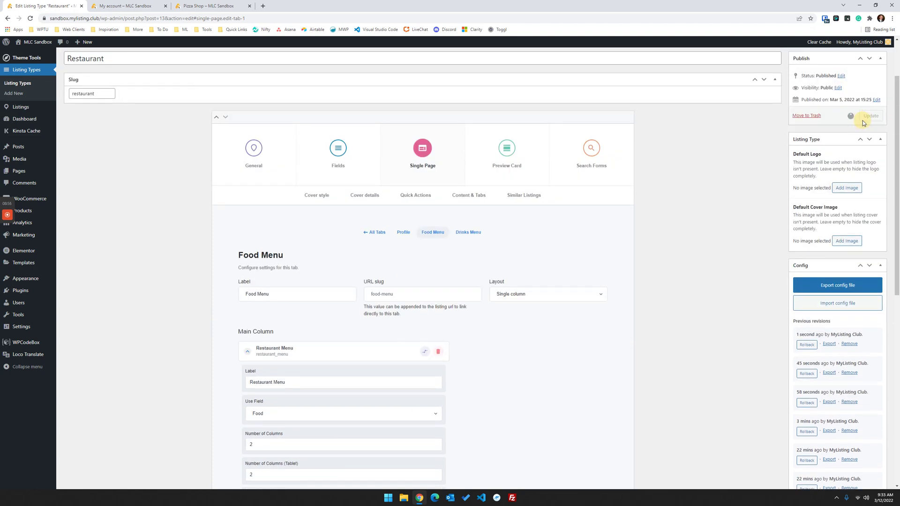
click(208, 5)
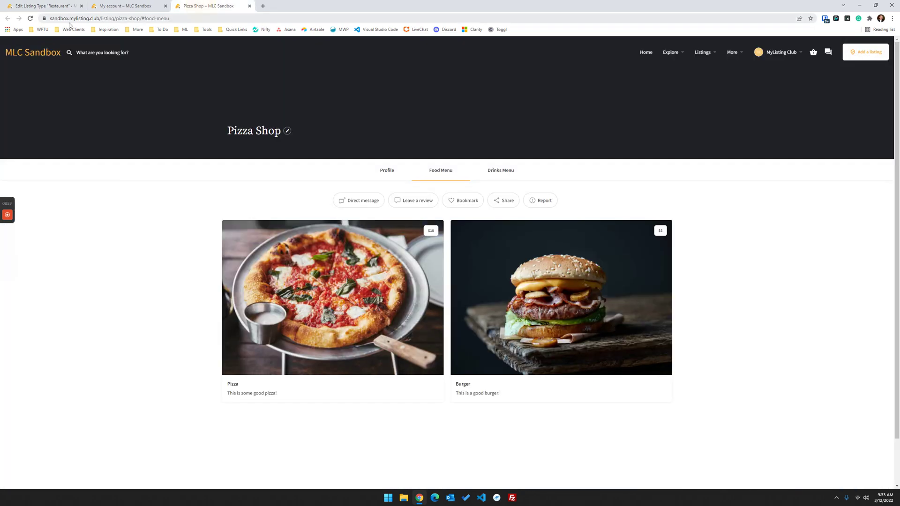
click(31, 19)
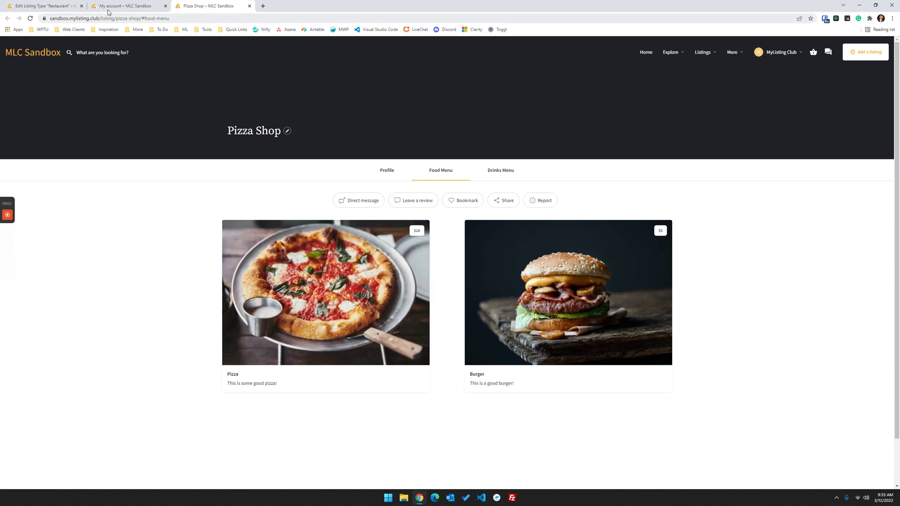
- Reopen the Food Menu's Restaurant Menu block settings and recheck the gap against the live page
click(45, 5)
click(427, 242)
click(464, 264)
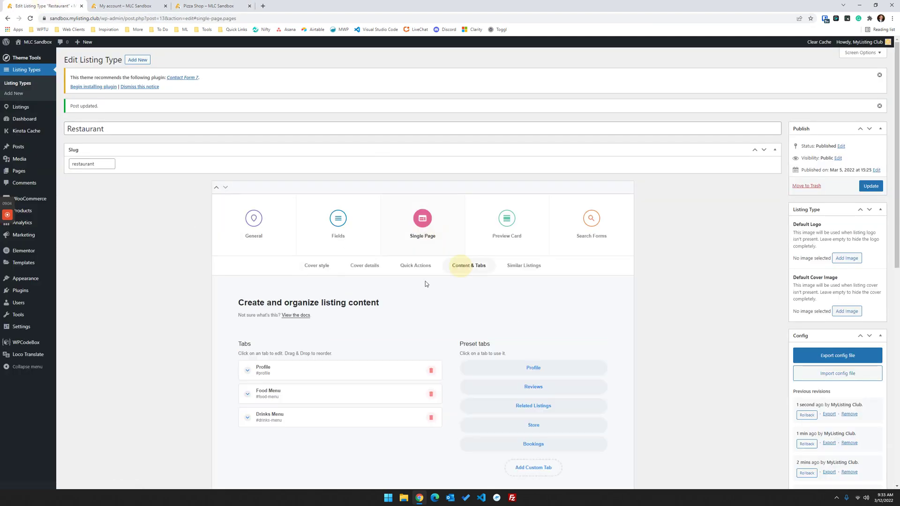
scroll(274, 272, down, 5)
click(305, 189)
scroll(314, 168, down, 2)
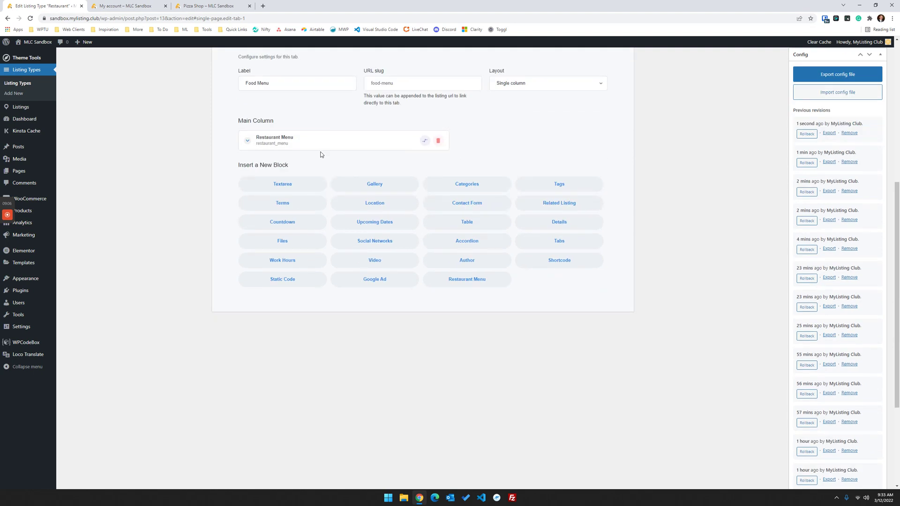
click(317, 149)
scroll(208, 273, down, 2)
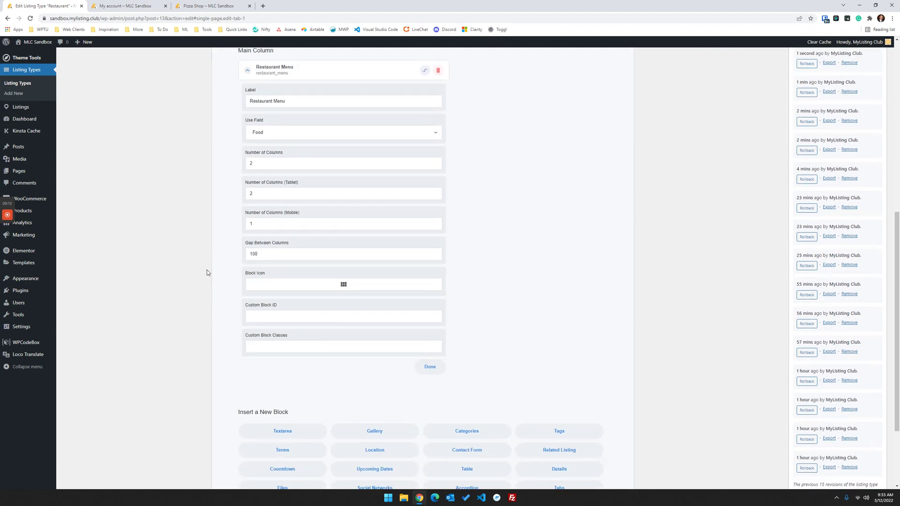
scroll(207, 272, up, 2)
scroll(206, 272, up, 1)
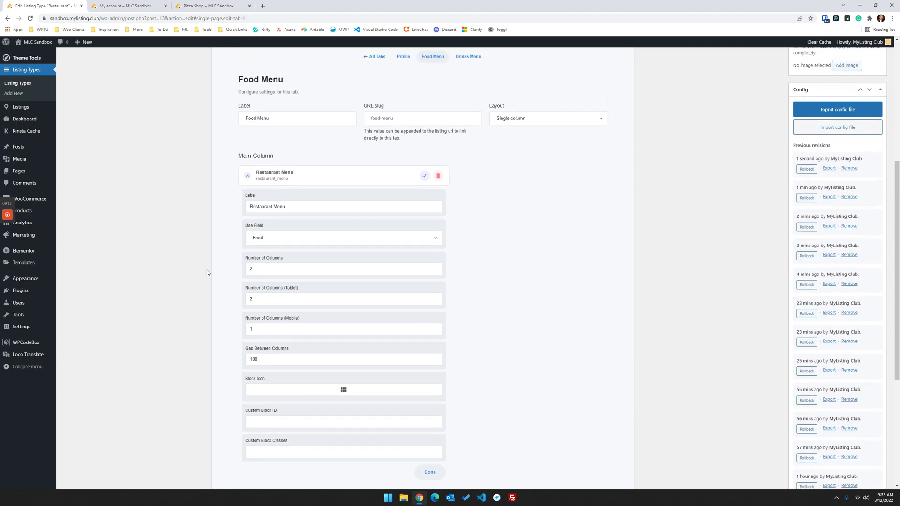
scroll(207, 273, up, 1)
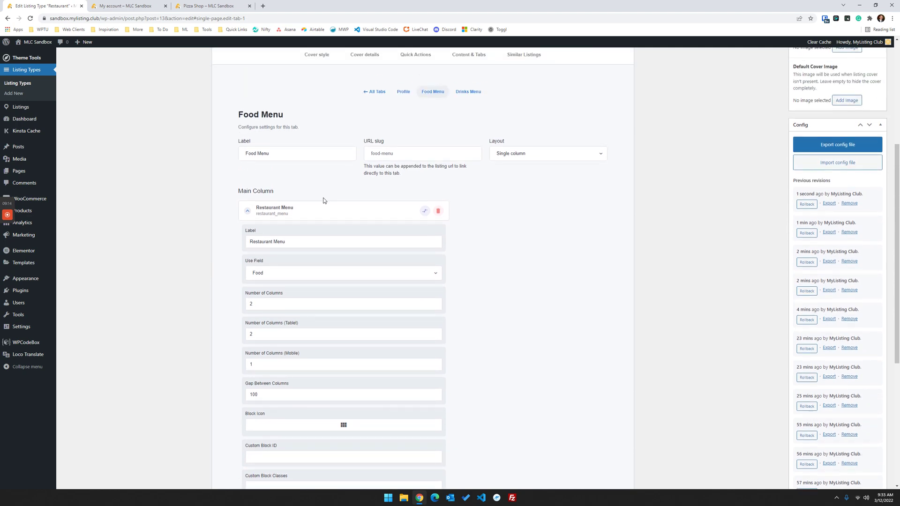
click(499, 324)
click(209, 6)
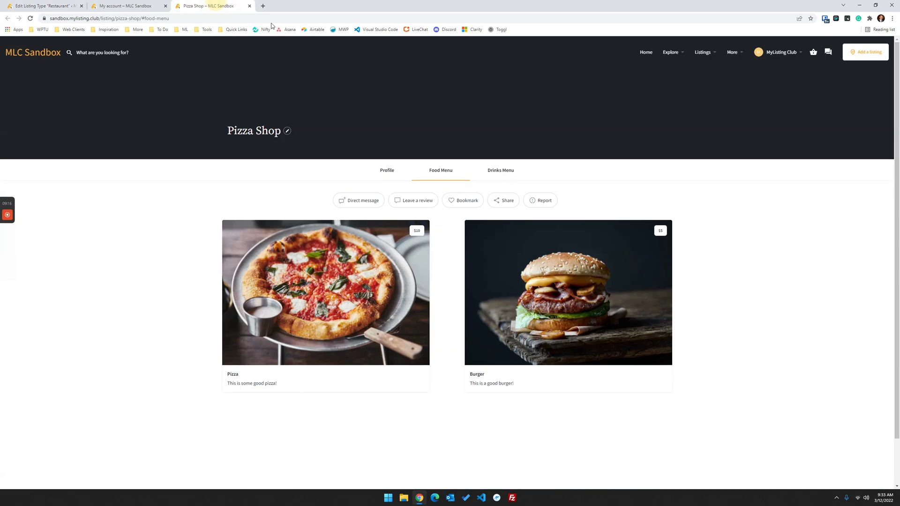
- Start a new listing using the Standard subscription package
click(862, 54)
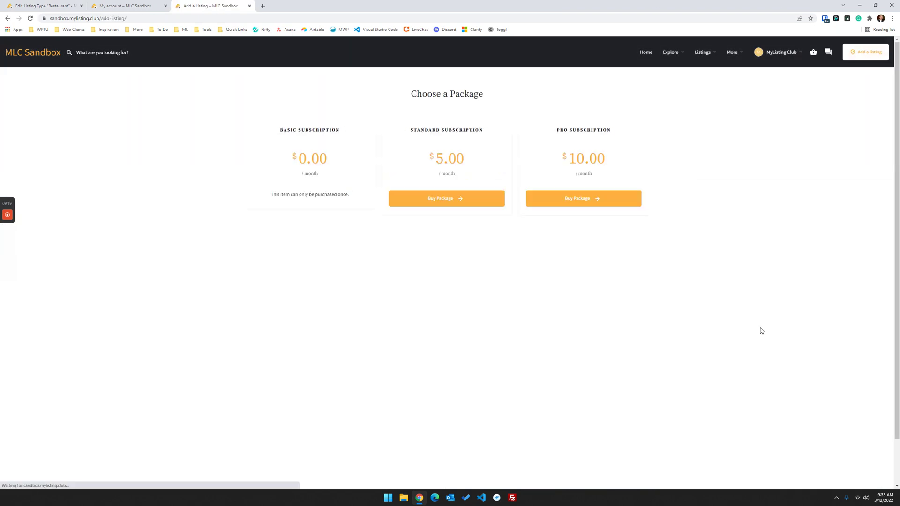
click(453, 203)
scroll(257, 291, down, 3)
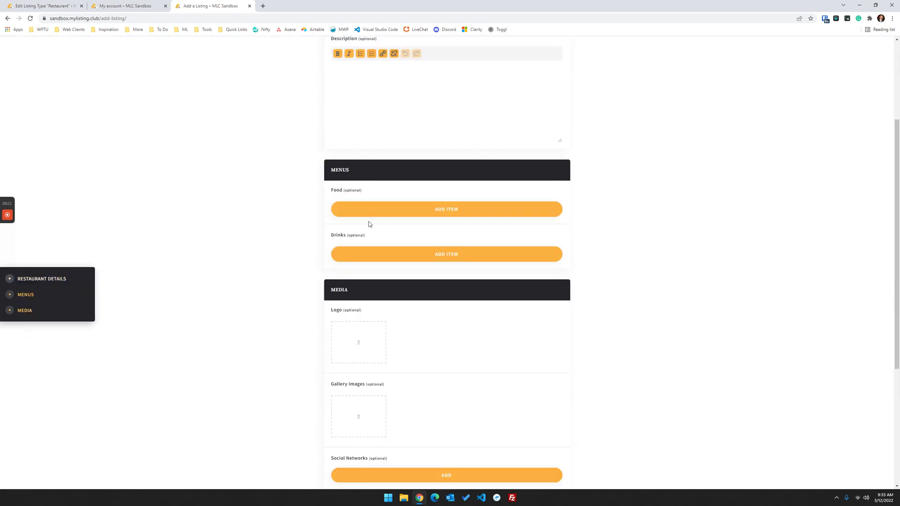
- Add a blank Food menu item and inspect its image upload box
click(382, 214)
scroll(309, 264, down, 1)
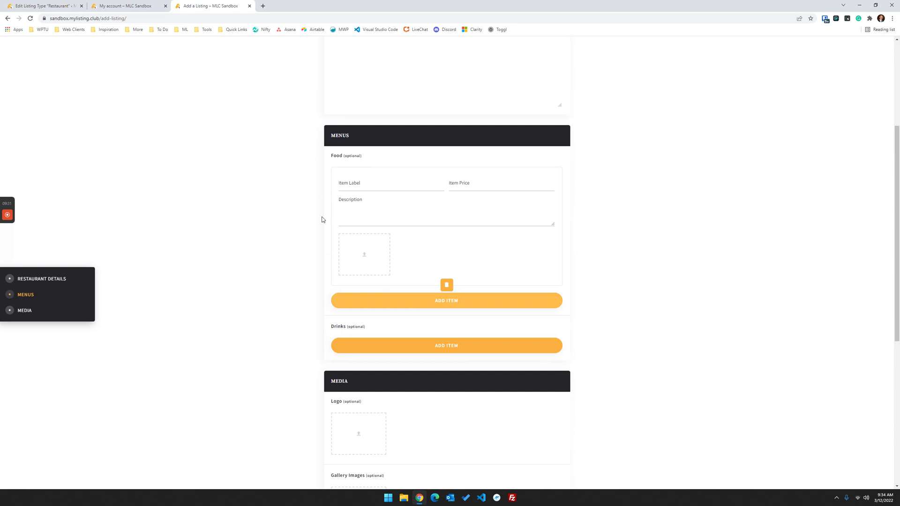
right_click(345, 244)
click(368, 383)
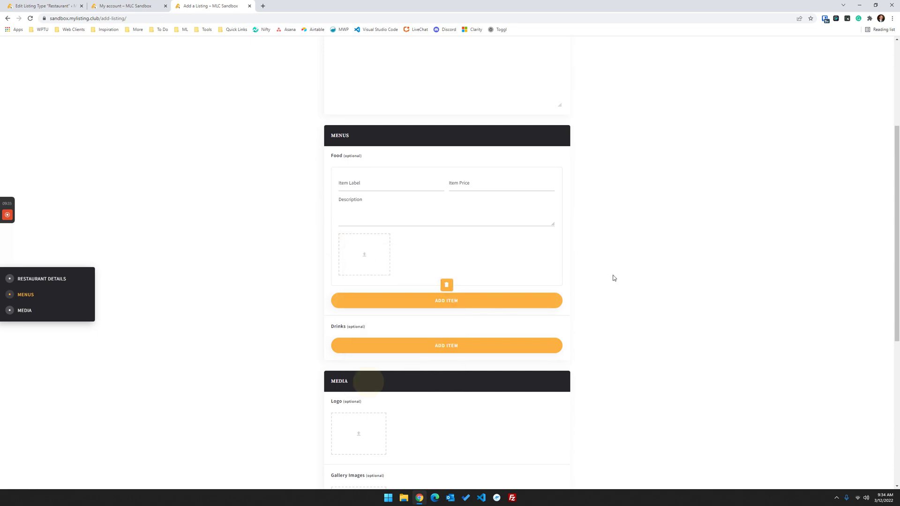
- Turn off the device toolbar and add 'display: none !important' to .review-gallery-add .content
click(720, 41)
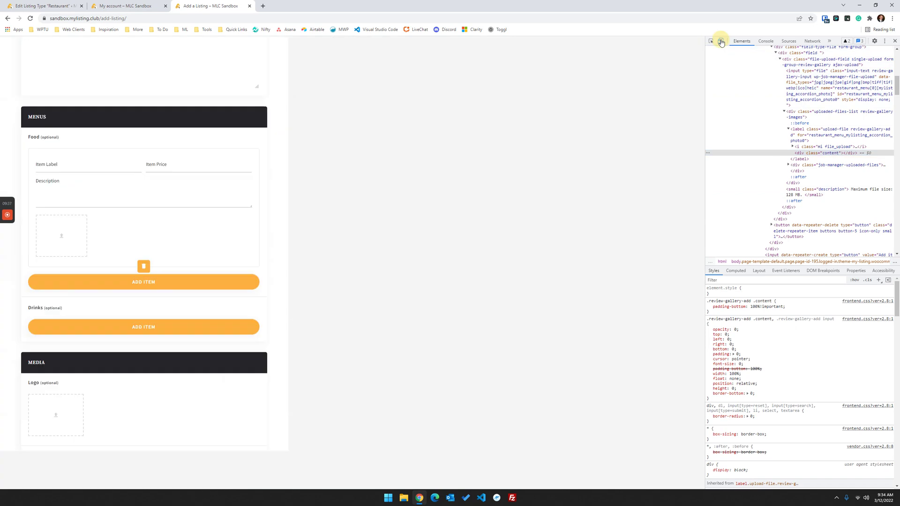
click(721, 41)
click(795, 312)
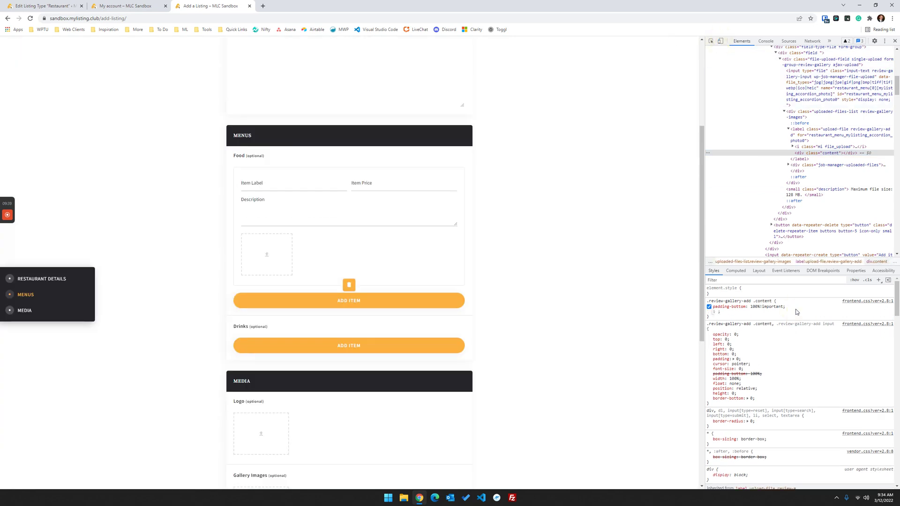
text(display: no)
text(ne !important)
key(Return)
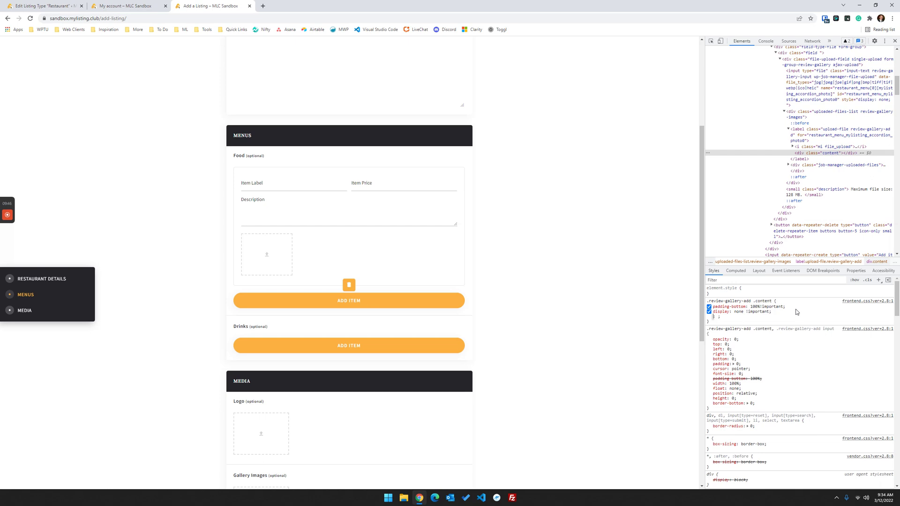
- Copy the 'display: none !important' declaration into the .review-gallery-add rule
click(778, 316)
right_click(778, 315)
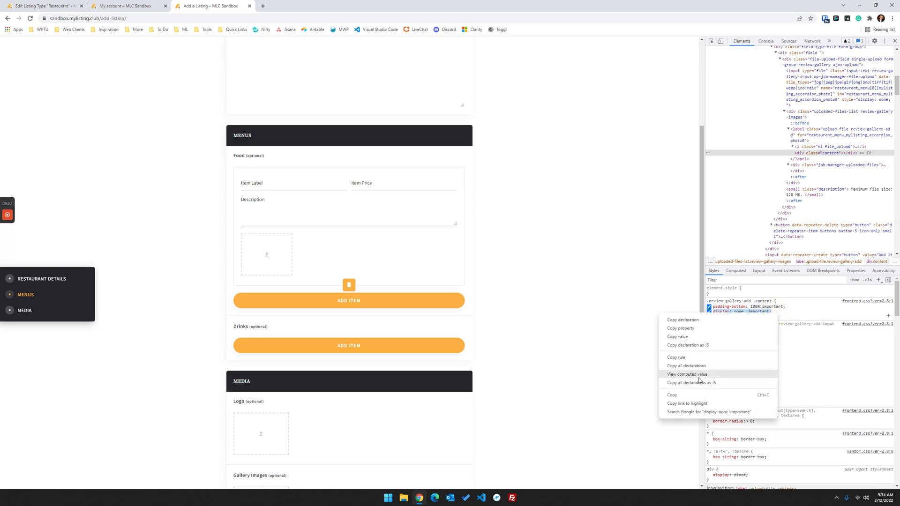
click(697, 395)
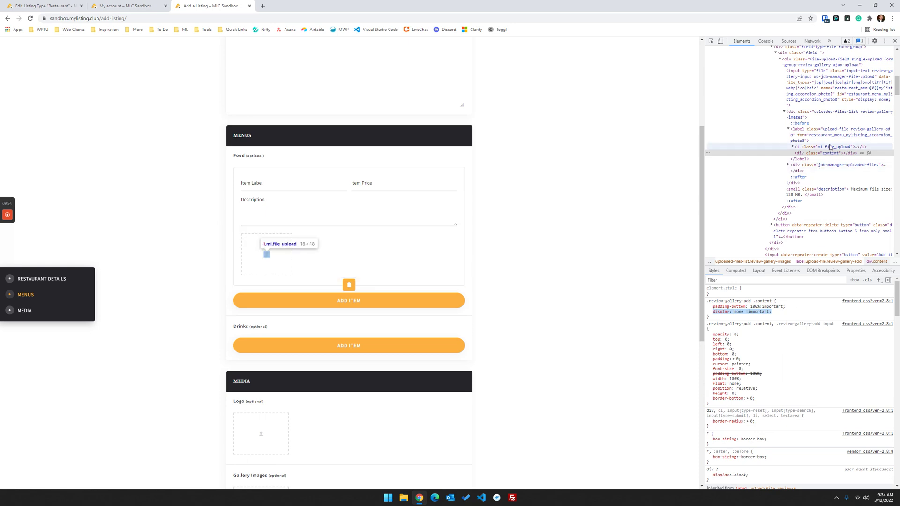
click(827, 135)
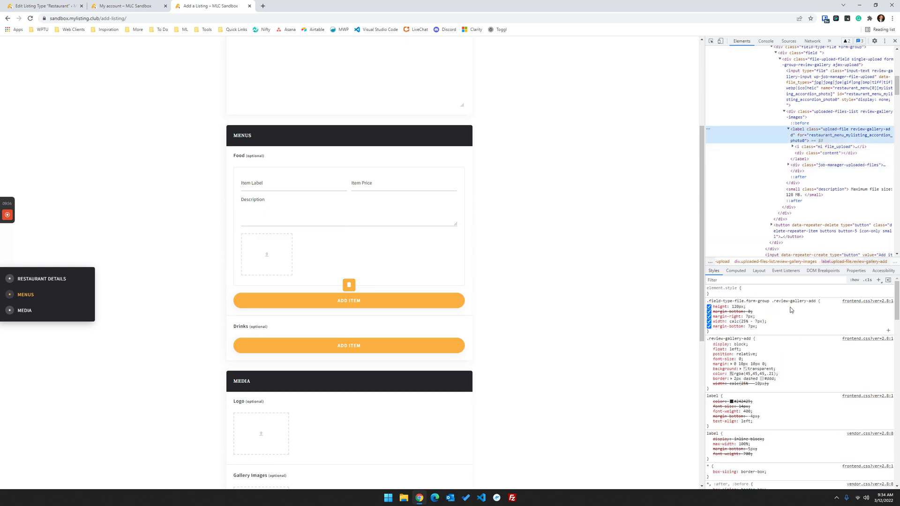
click(777, 328)
key(ctrl+v)
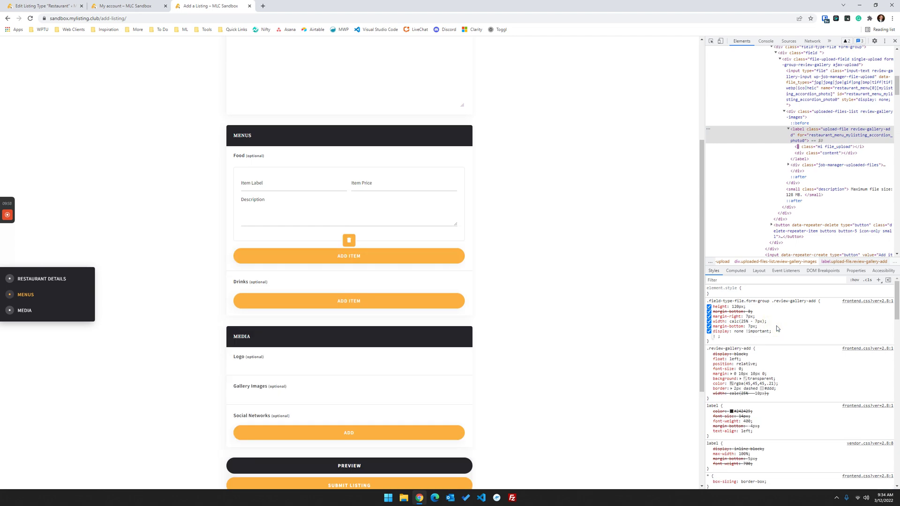
key(Escape)
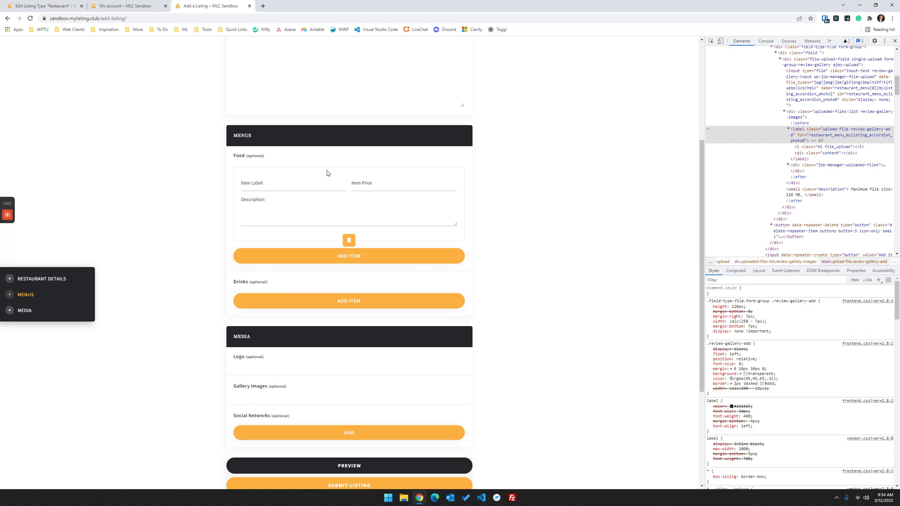
click(274, 209)
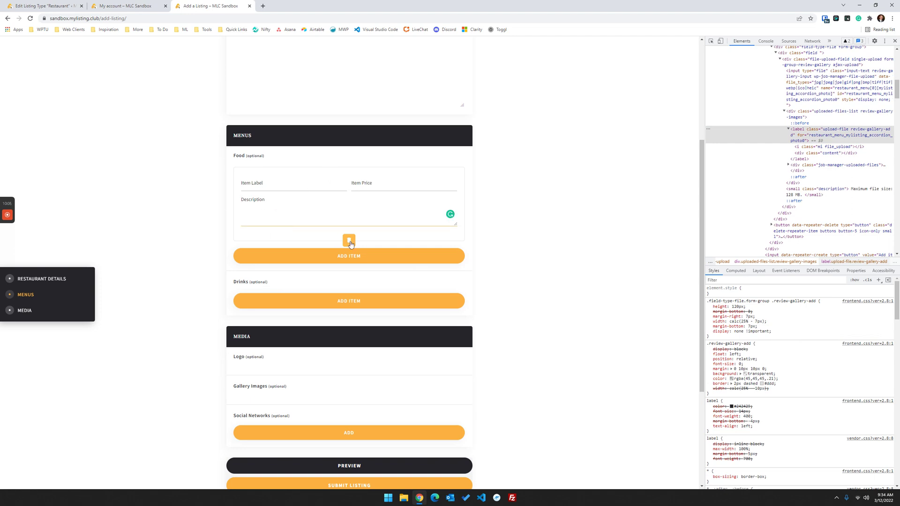
scroll(282, 282, up, 10)
- Open the Pizza Shop listing's Food Menu from My Listings and inspect the pizza image
key(ctrl+Page_Up)
key(ctrl+Page_Up)
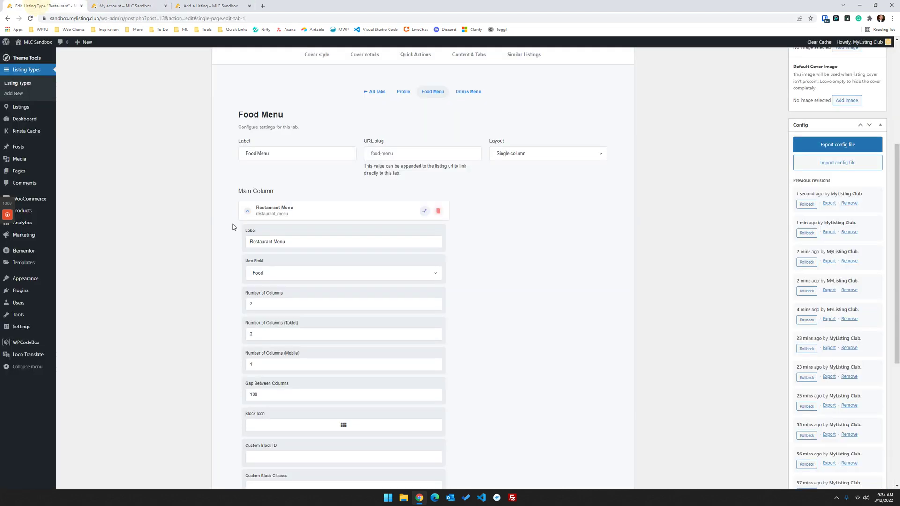
scroll(369, 247, up, 5)
key(ctrl+Page_Down)
key(ctrl+Page_Down)
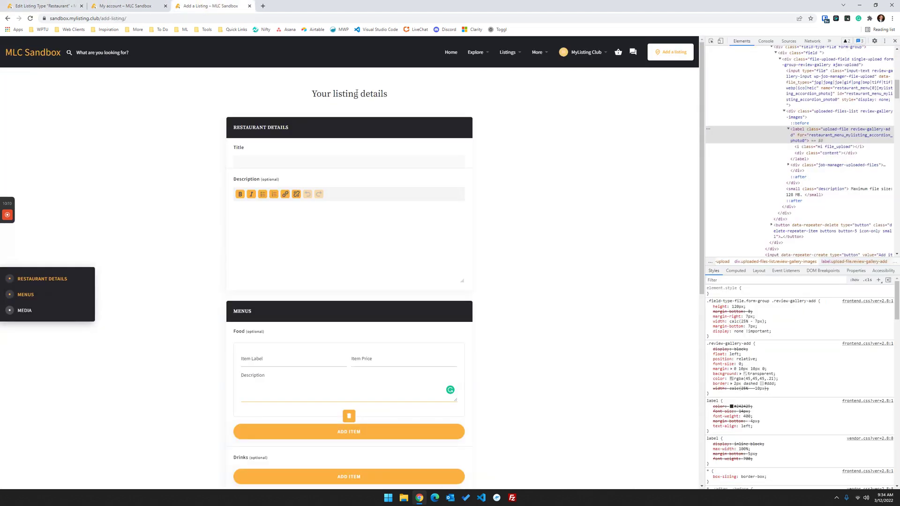
mouse_move(515, 49)
mouse_move(584, 52)
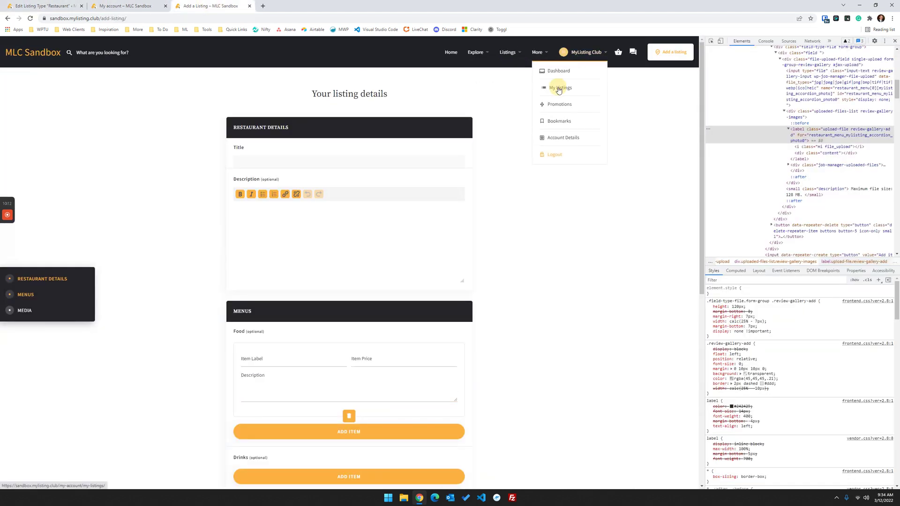
click(559, 87)
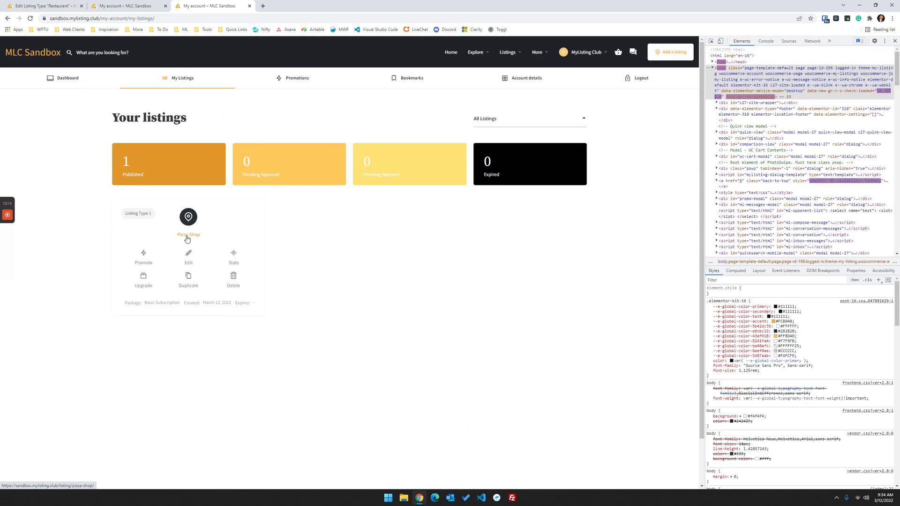
click(187, 235)
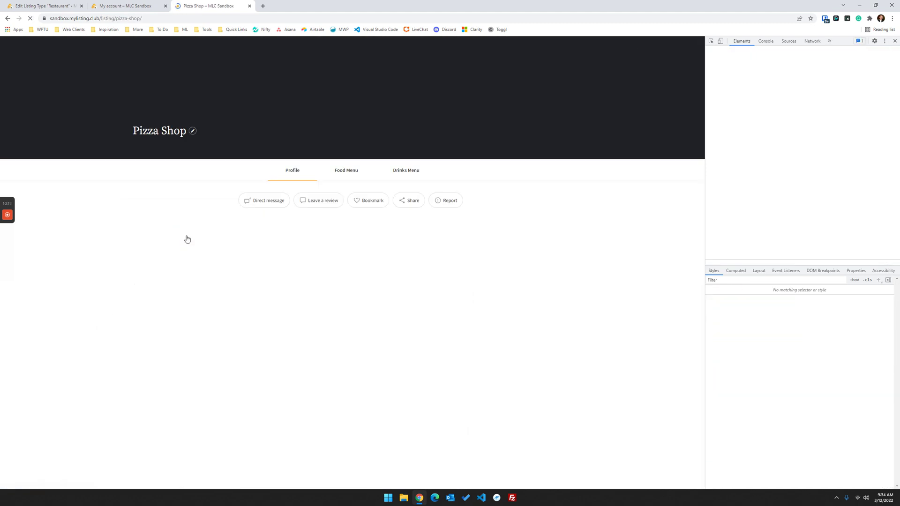
click(894, 40)
click(452, 171)
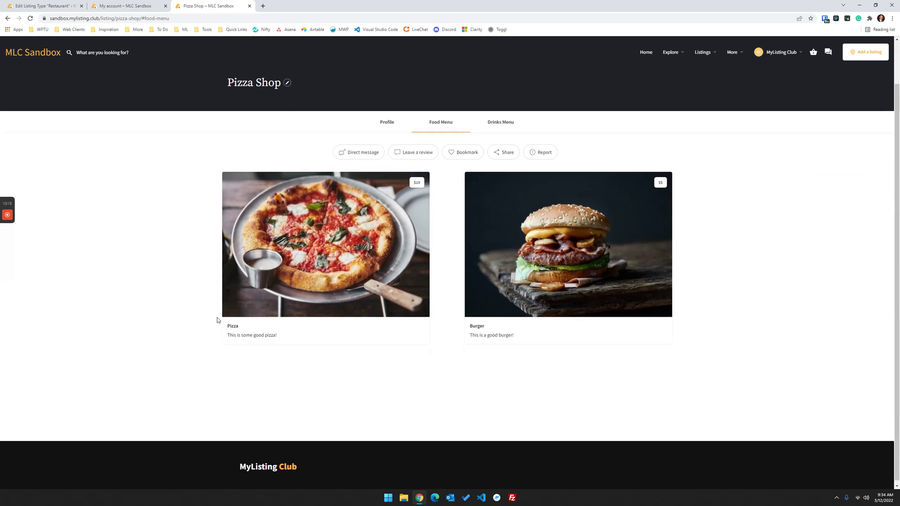
right_click(232, 172)
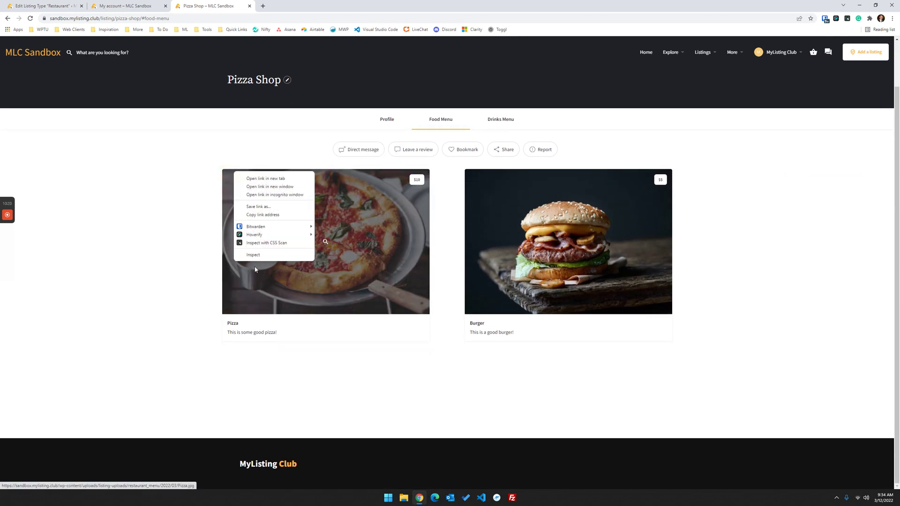
click(259, 259)
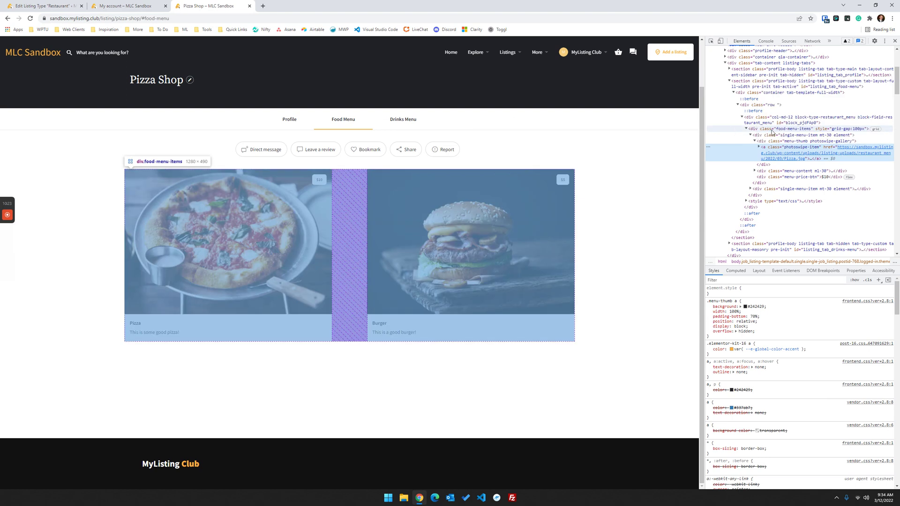
- Add border-radius: 20px to the .food-menu-items .single-menu-item card rule
click(793, 142)
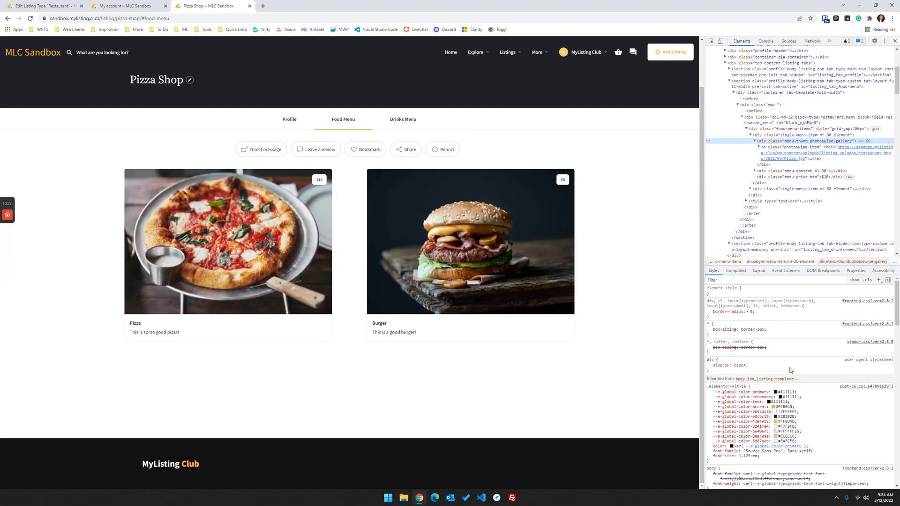
mouse_move(768, 153)
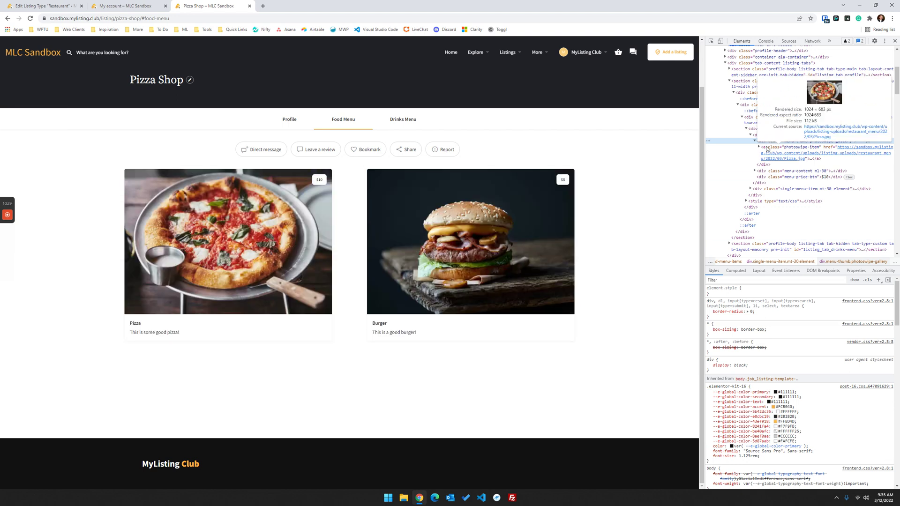
click(765, 136)
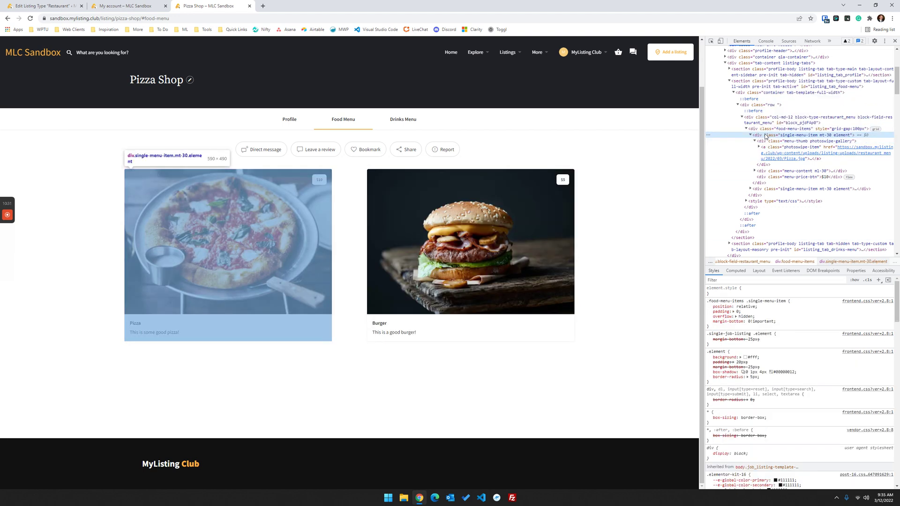
click(787, 327)
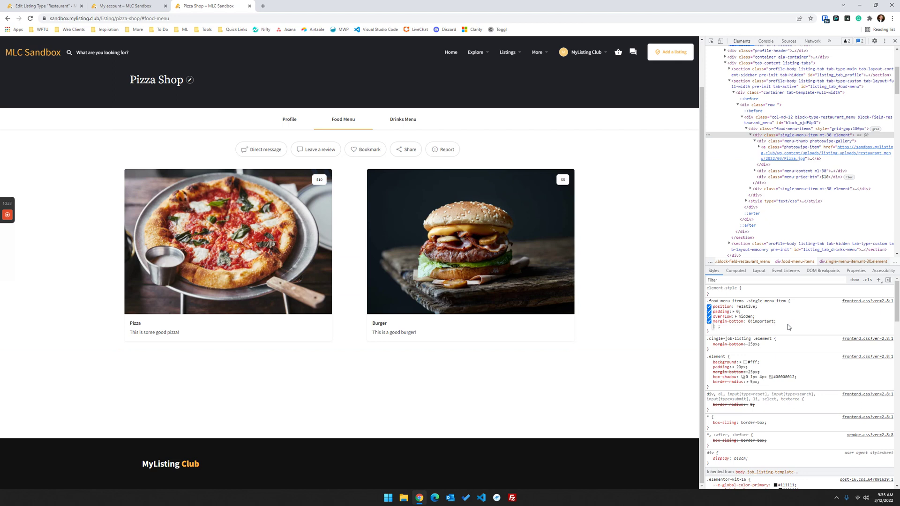
text(borde)
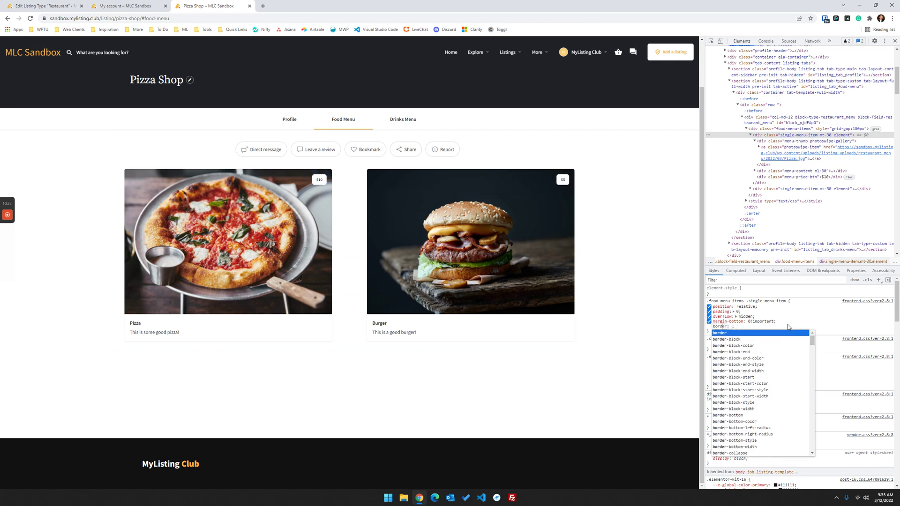
text(r-r)
key(Tab)
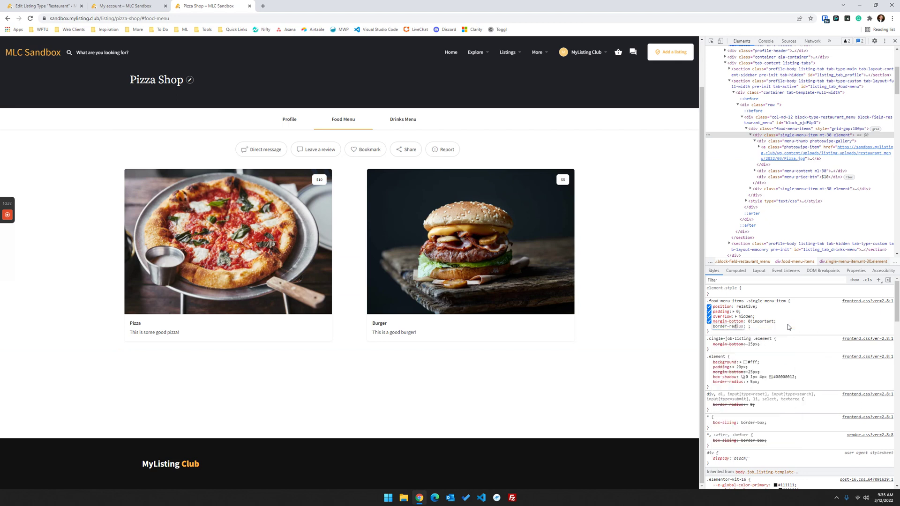
text(50px)
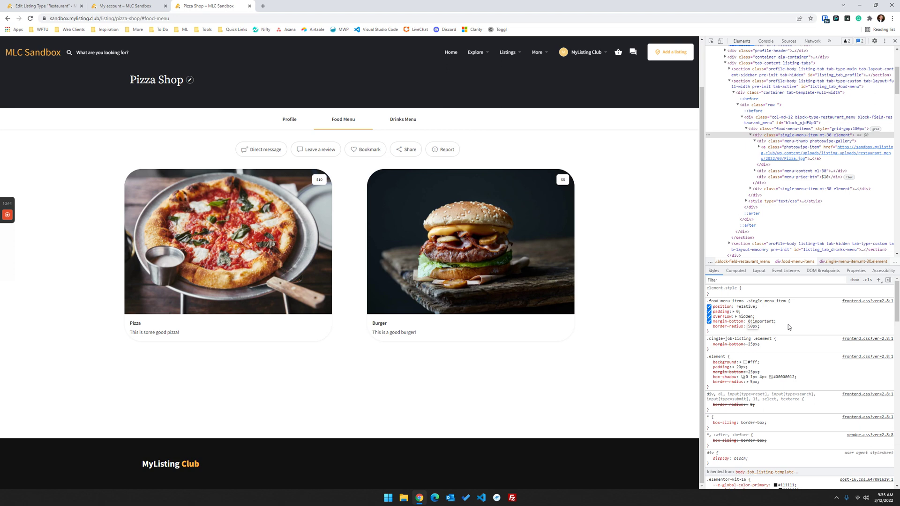
key(BackSpace)
text(2)
click(784, 329)
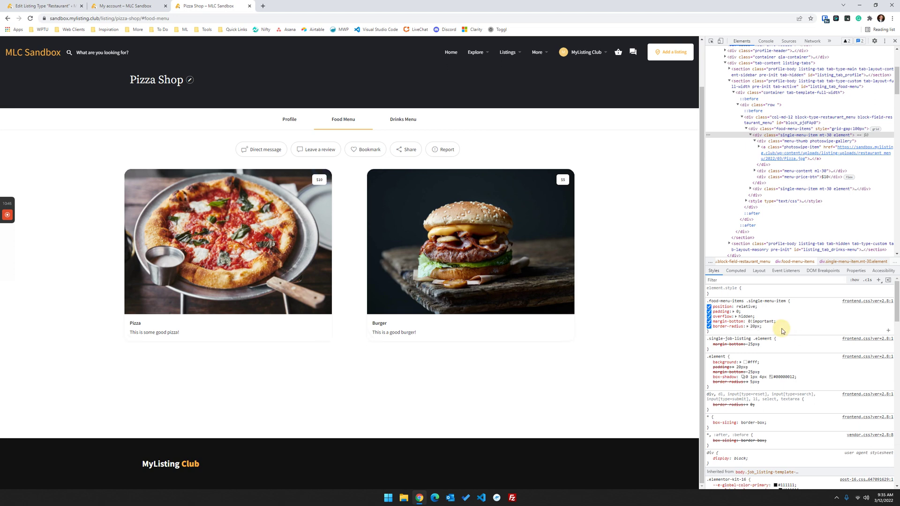
- Copy an existing box-shadow declaration into the card rule
click(781, 331)
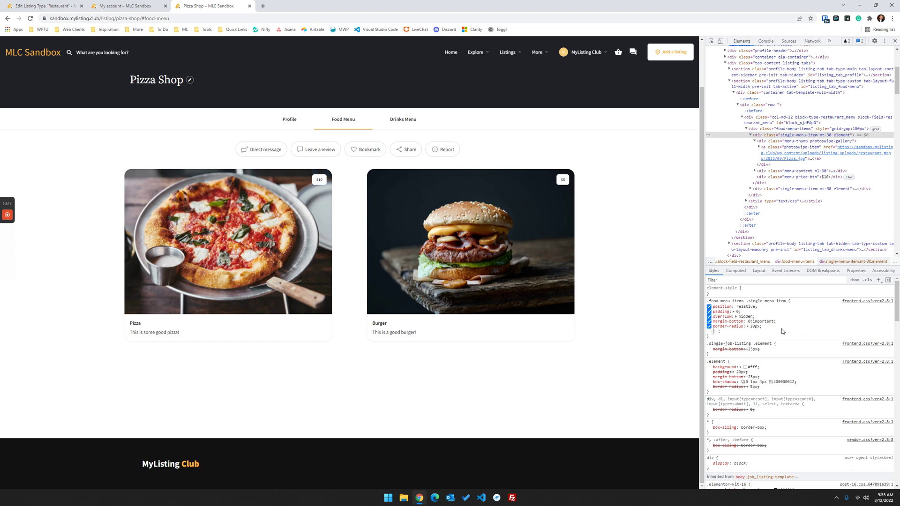
text(box-s)
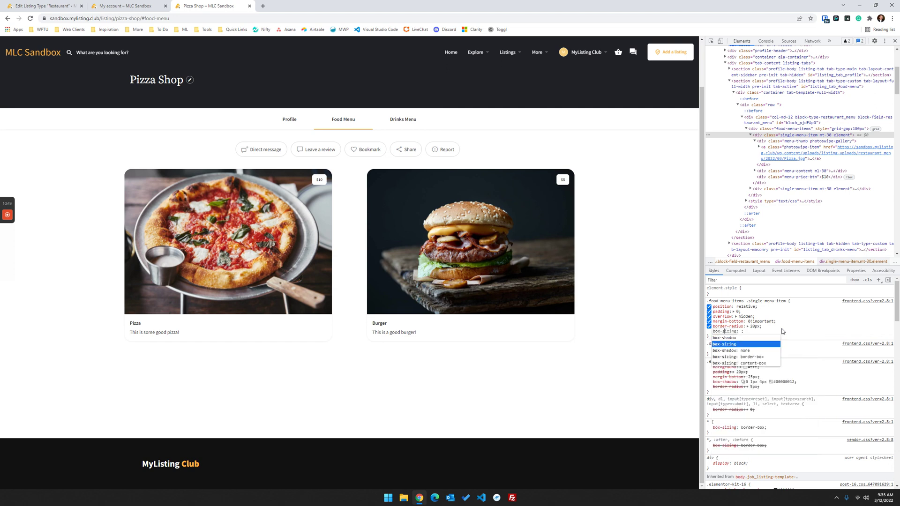
text(h)
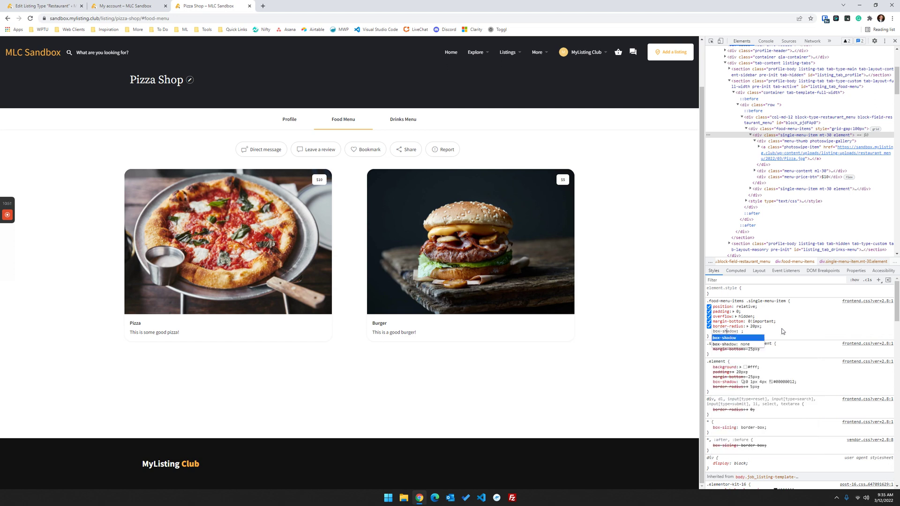
key(Tab)
text(1 )
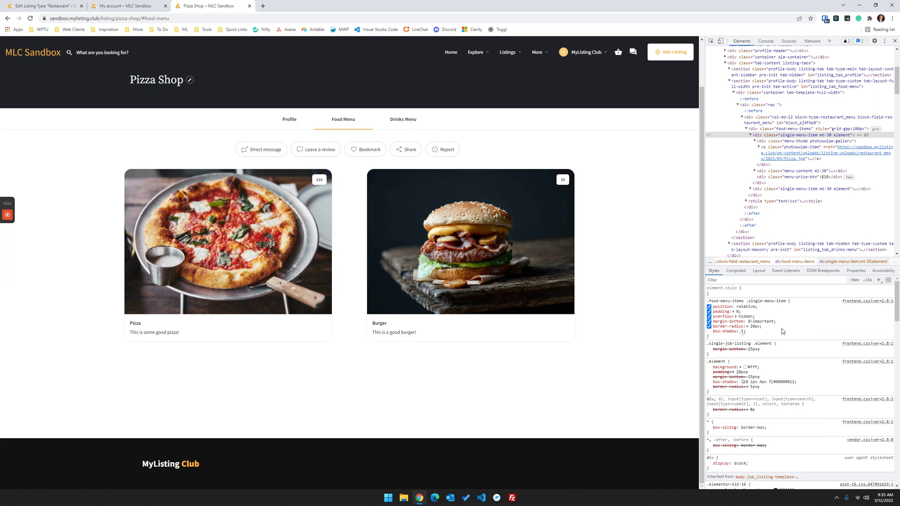
text(px solide)
key(BackSpace)
key(BackSpace)
key(BackSpace)
key(BackSpace)
key(BackSpace)
key(BackSpace)
key(BackSpace)
key(BackSpace)
key(BackSpace)
key(BackSpace)
key(BackSpace)
click(798, 384)
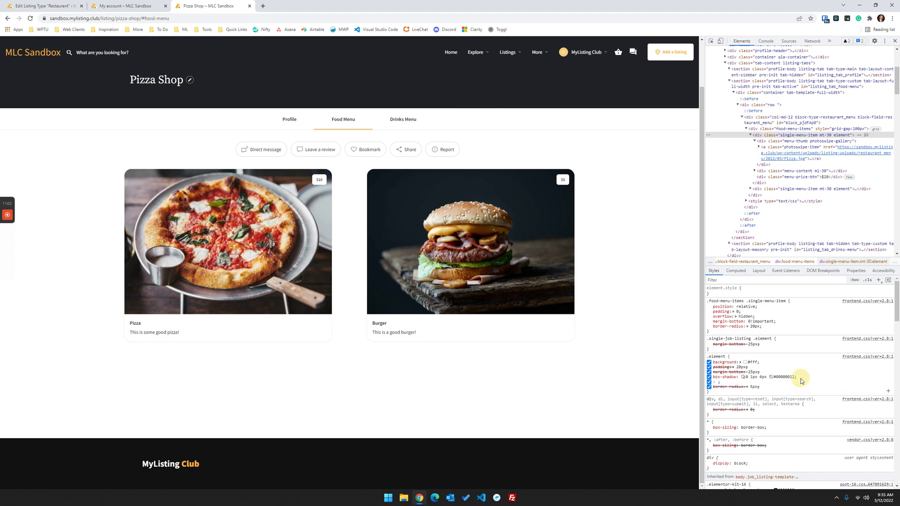
right_click(799, 378)
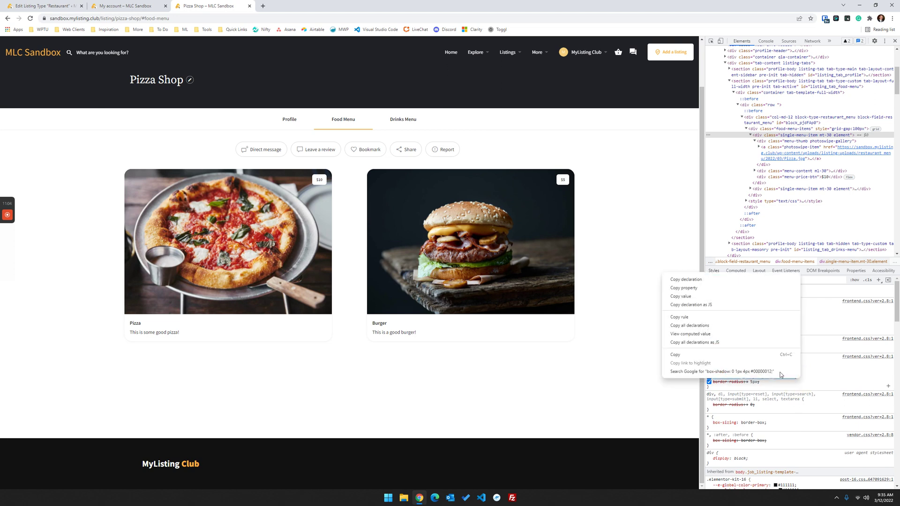
click(688, 354)
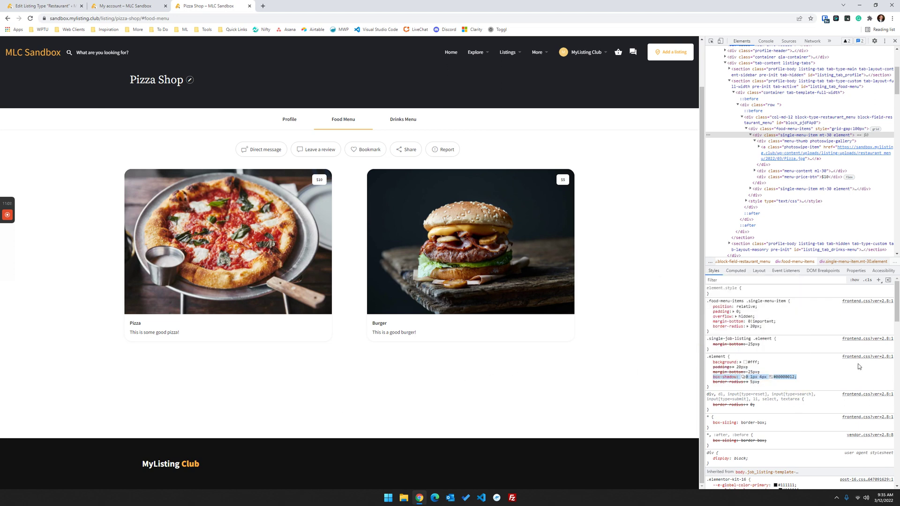
click(786, 330)
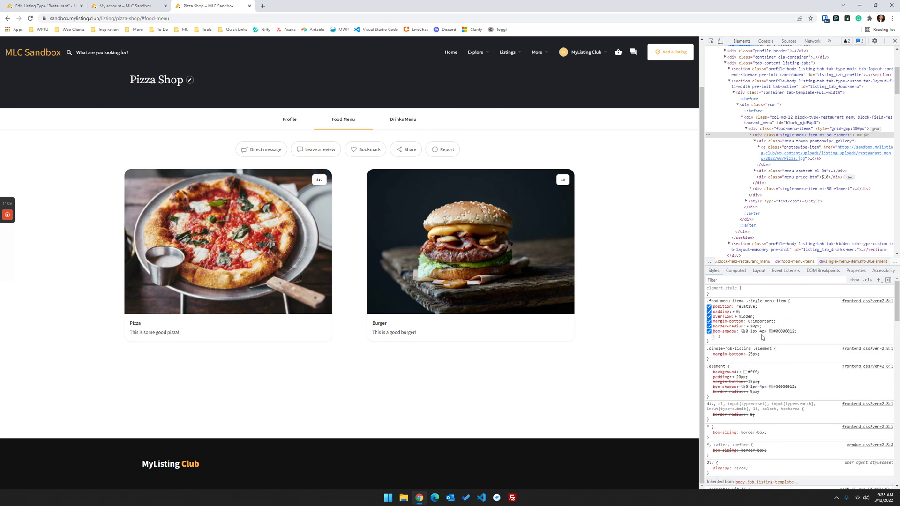
key(ctrl+v)
- Edit the card's box-shadow to 0 0 15px 20px with a faint #00000005 colour
key(Left)
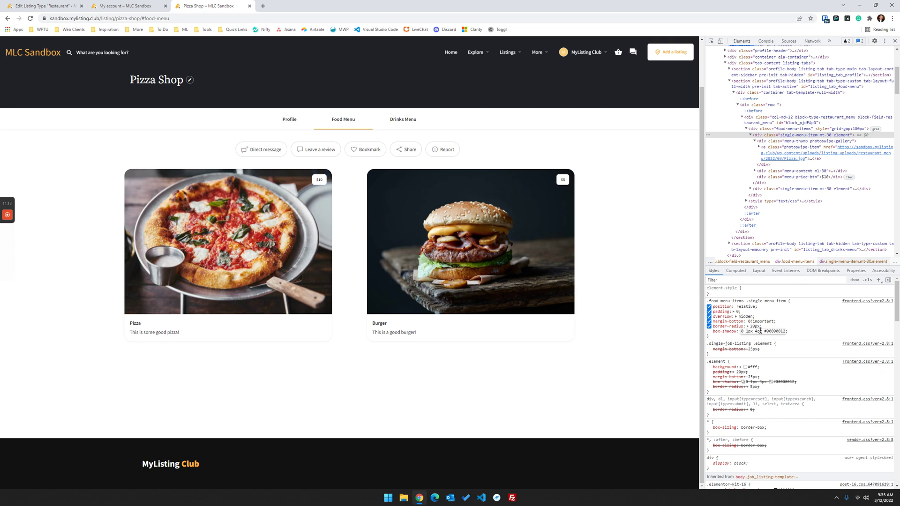
key(BackSpace)
text(0)
key(Delete)
key(Delete)
key(BackSpace)
text(15px -20px)
click(761, 331)
key(BackSpace)
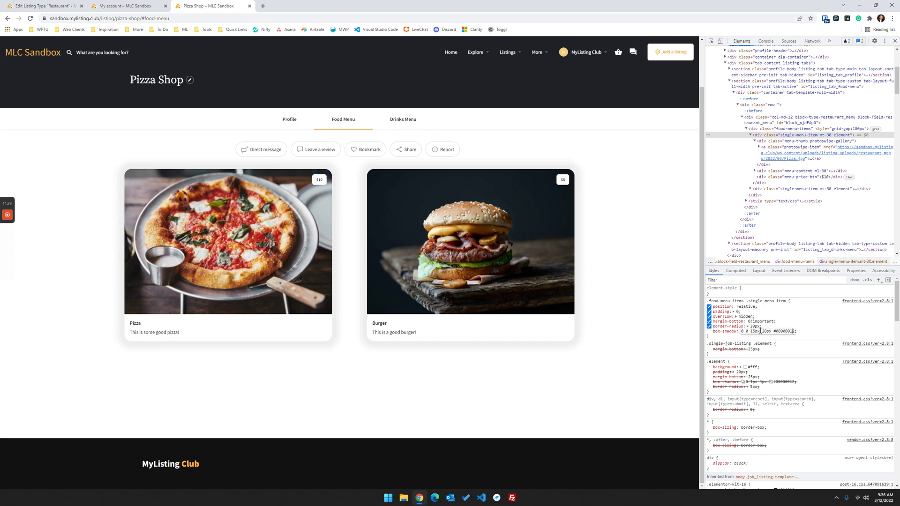
key(BackSpace)
key(BackSpace)
text(1)
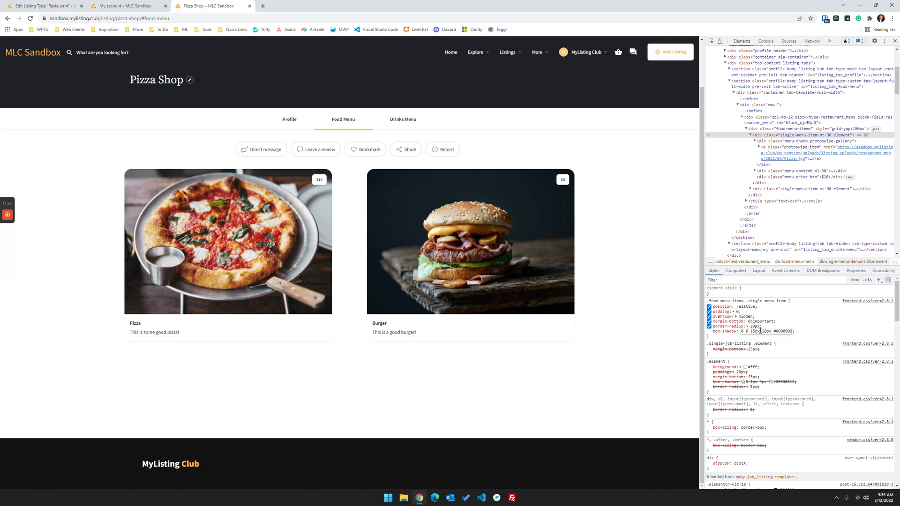
key(BackSpace)
key(BackSpace)
text(3)
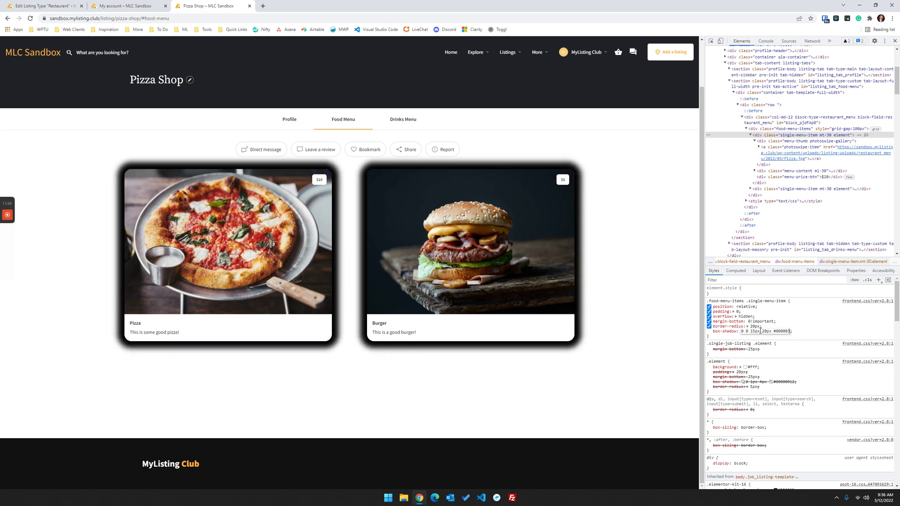
text(0)
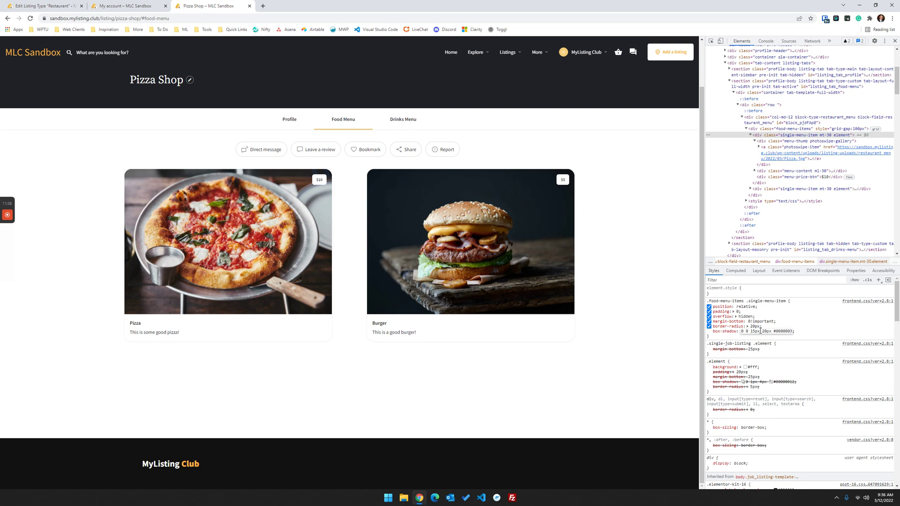
text(0)
key(BackSpace)
text(4)
click(856, 326)
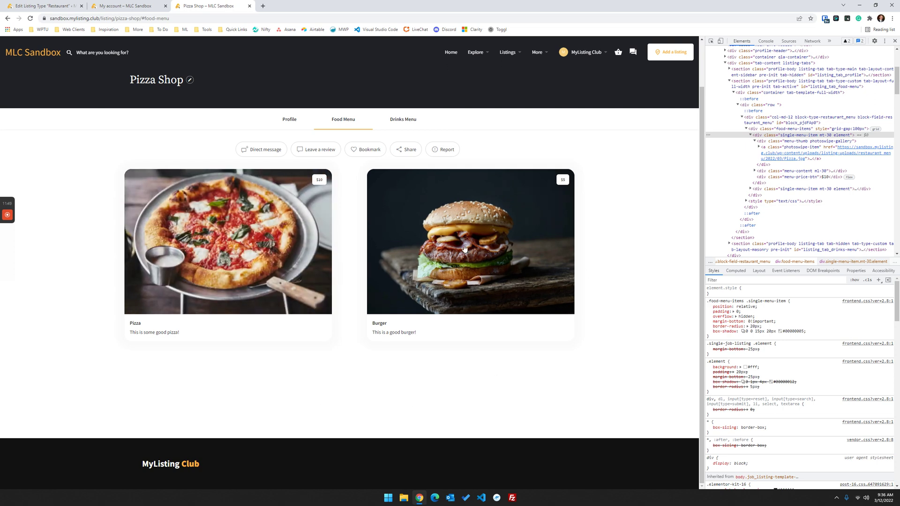
right_click(387, 177)
click(406, 259)
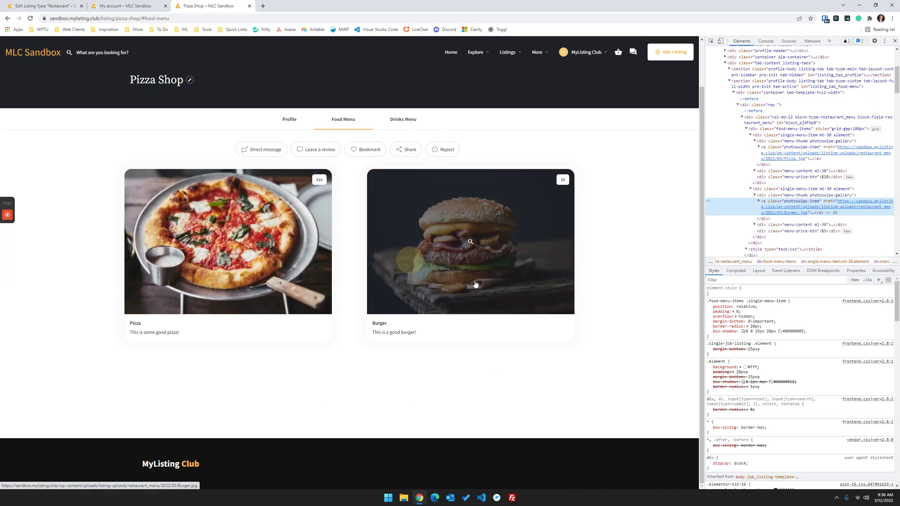
- Change the card rule's border-radius to 50px 10px 50px 10px
click(769, 190)
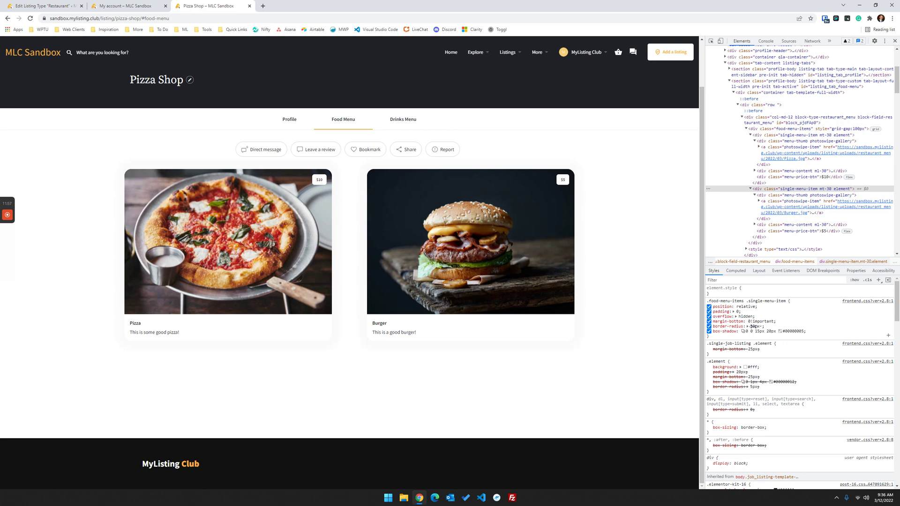
click(752, 327)
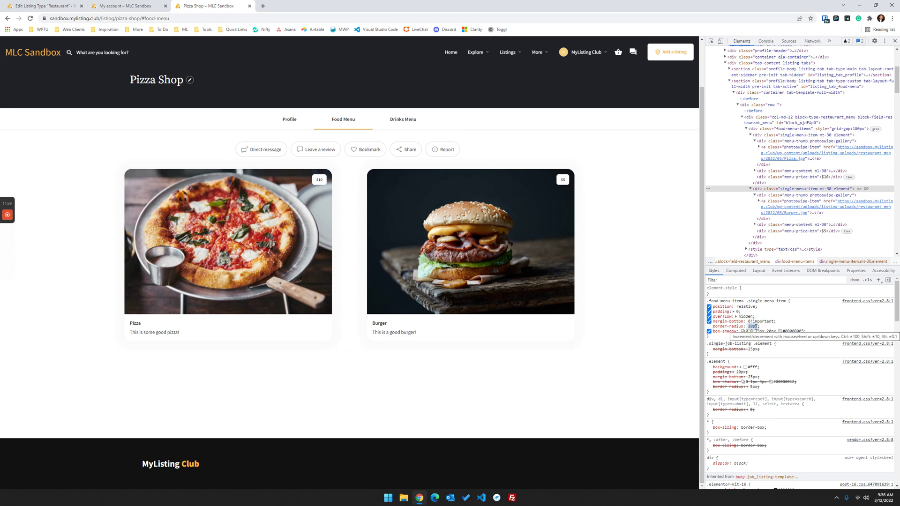
key(BackSpace)
text(20px 10px 20px)
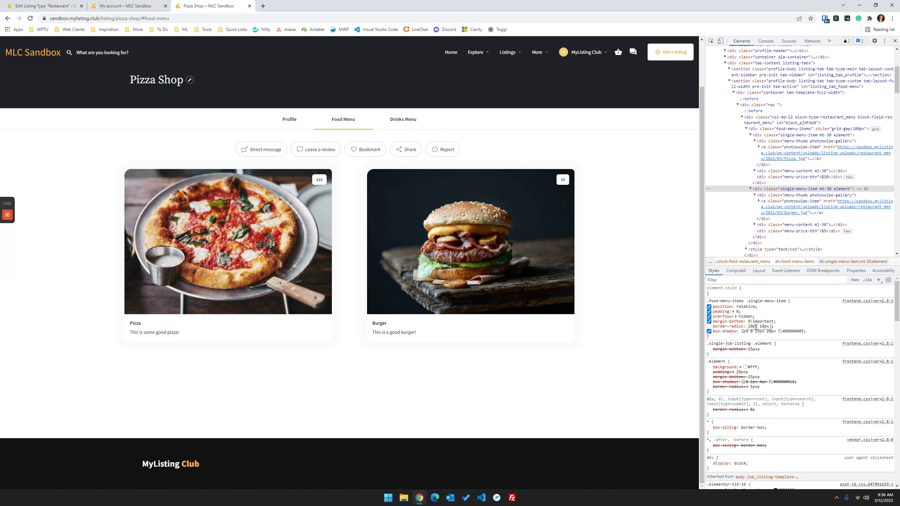
text( 10px)
click(760, 326)
key(shift+Up)
key(shift+Up)
key(shift+Up)
key(BackSpace)
text(50px 10px)
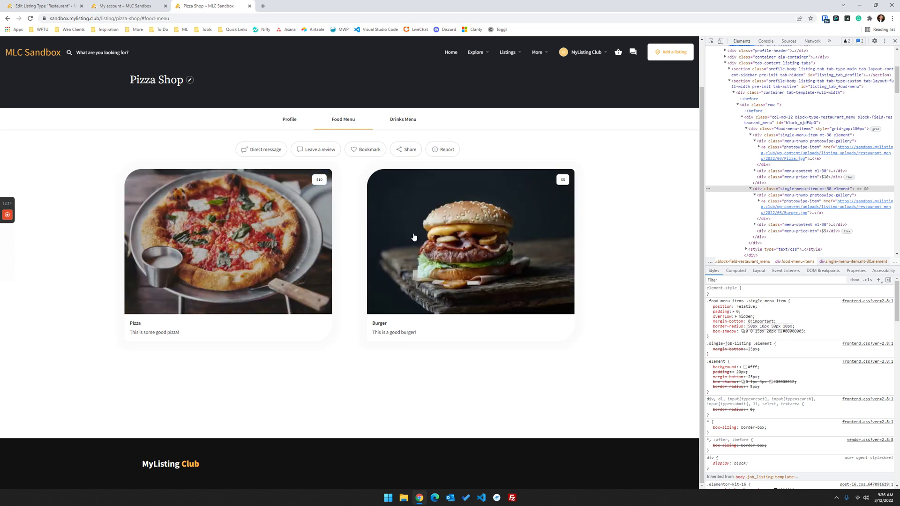
- Raise the menu item title span's font-size to 30px
right_click(136, 324)
click(150, 465)
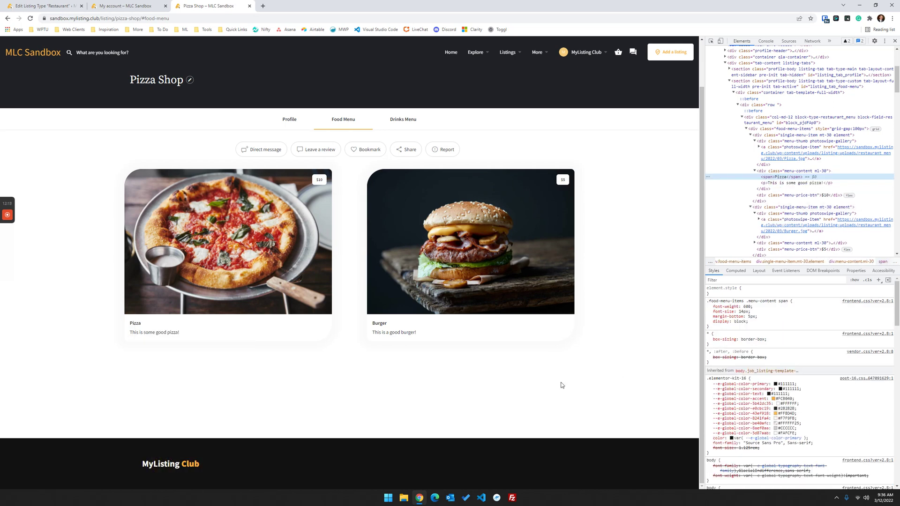
click(749, 325)
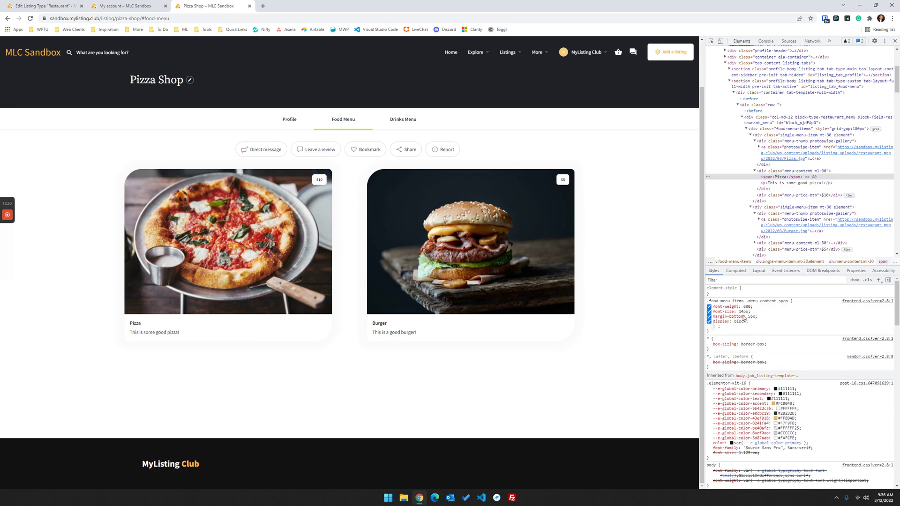
click(745, 311)
key(Up)
key(Up)
key(Up)
key(Up)
key(Up)
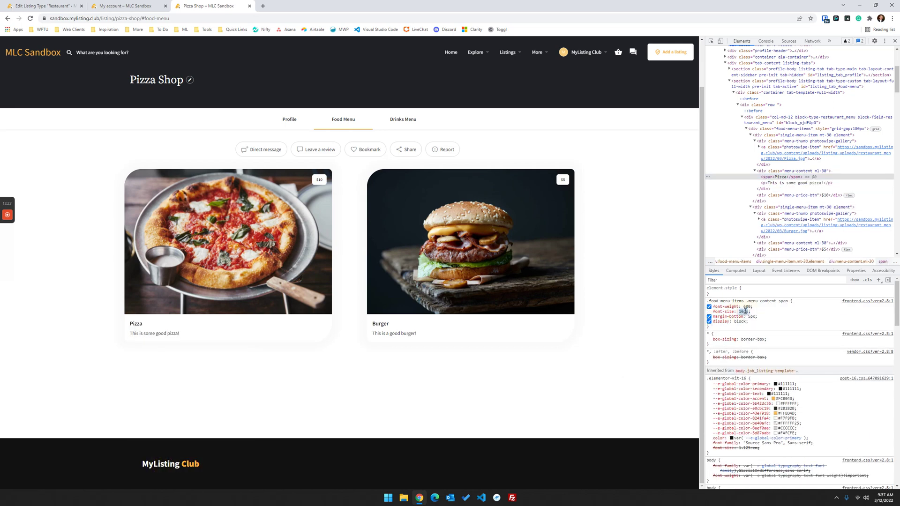
key(Up)
key(Up)
key(Up)
key(Up)
key(Up)
key(Up)
key(Up)
key(Up)
key(Up)
key(Up)
key(Up)
key(Up)
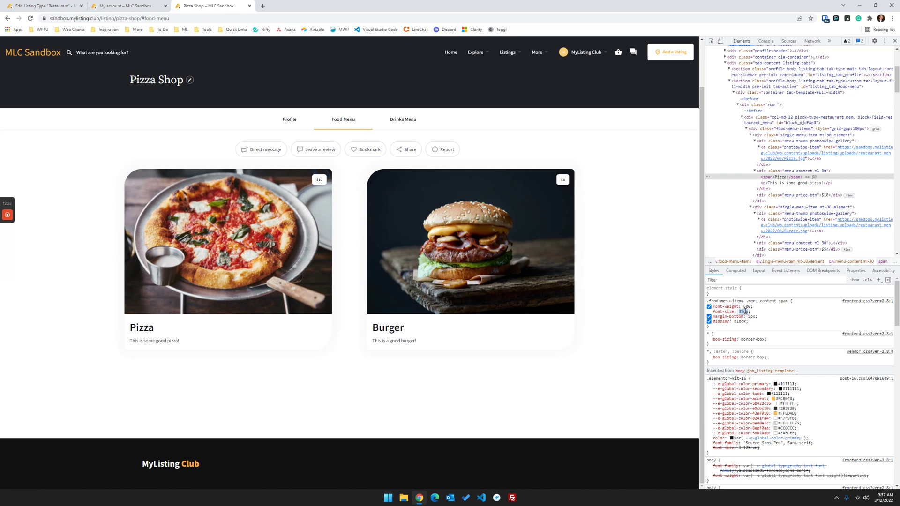
key(Down)
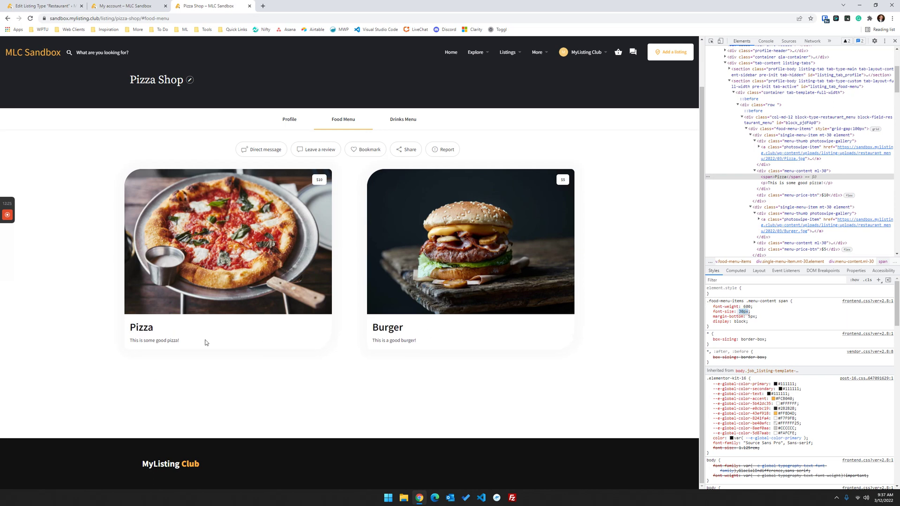
- Add font-size: 1.5em to the menu item description paragraph
right_click(168, 342)
click(188, 336)
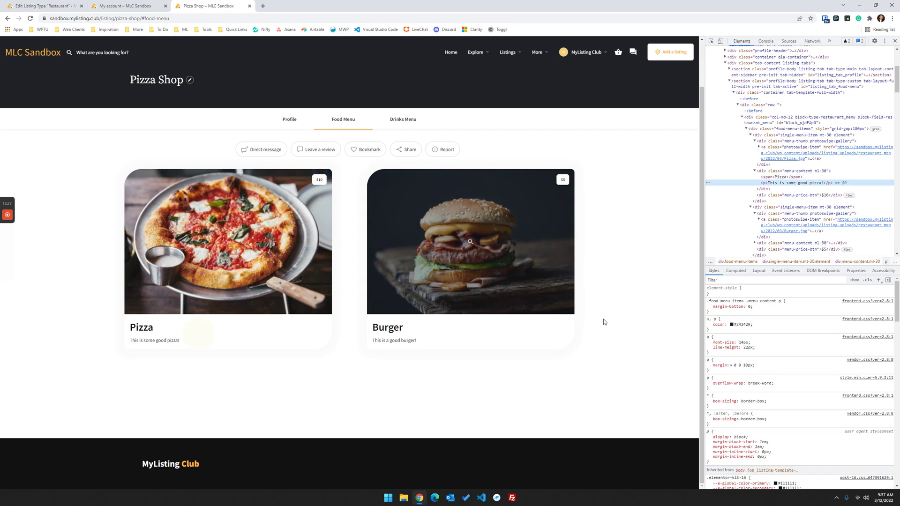
click(762, 310)
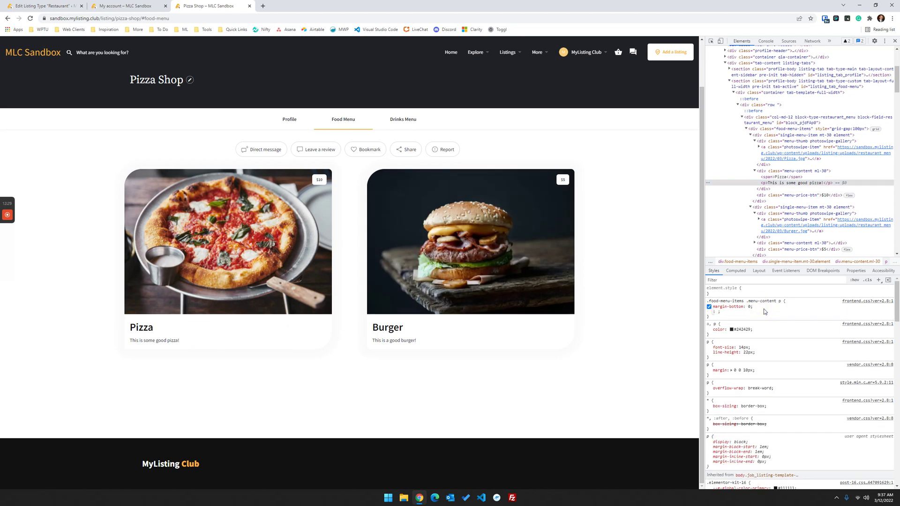
text(f)
key(Tab)
text(20p)
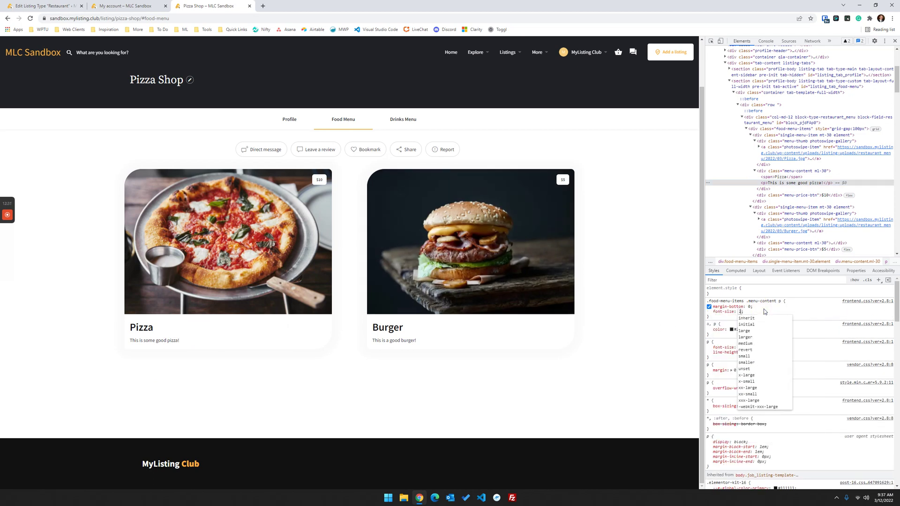
text(x)
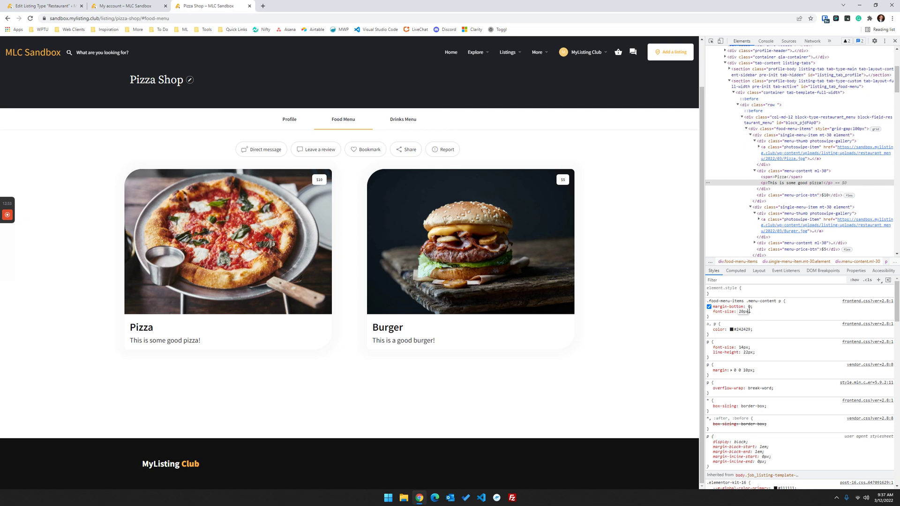
click(742, 312)
key(BackSpace)
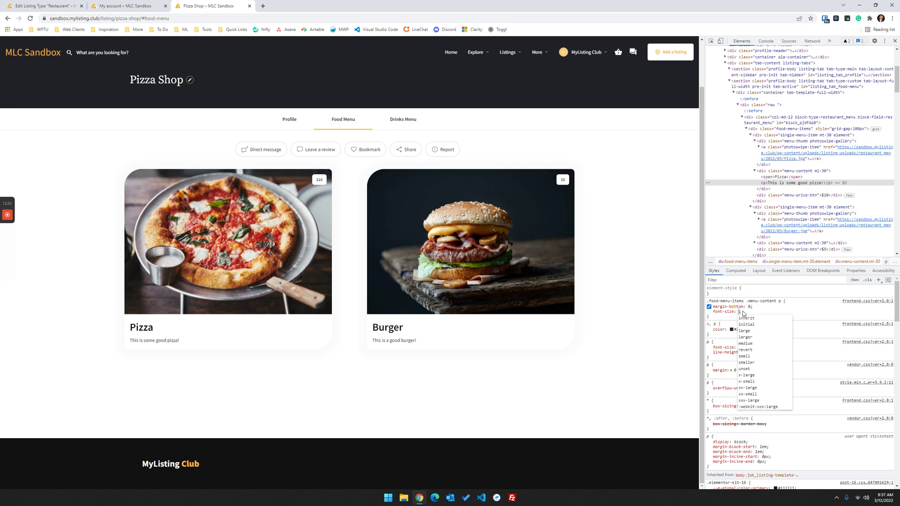
text(2em)
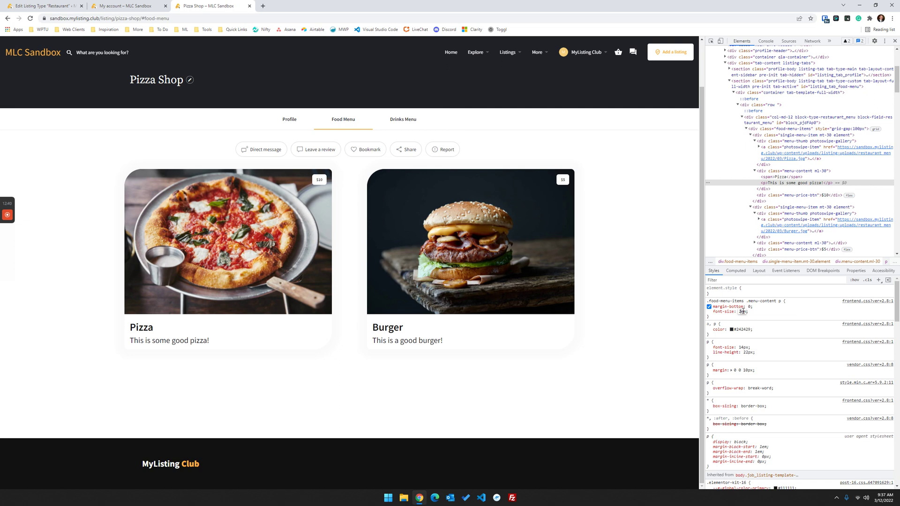
key(Down)
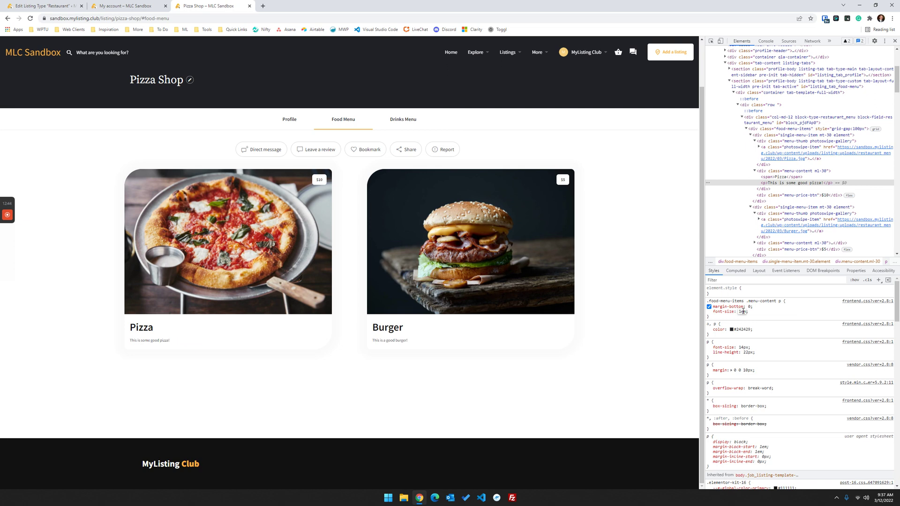
text(.1)
text(2)
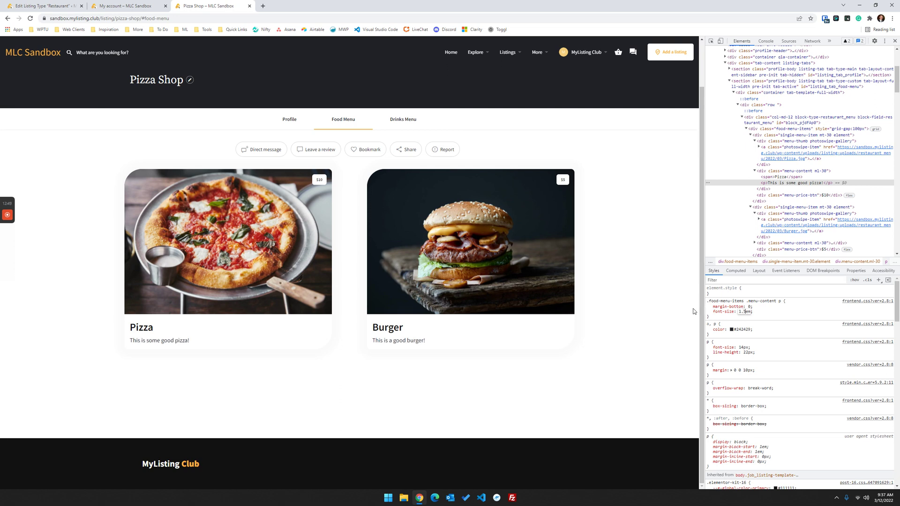
click(769, 307)
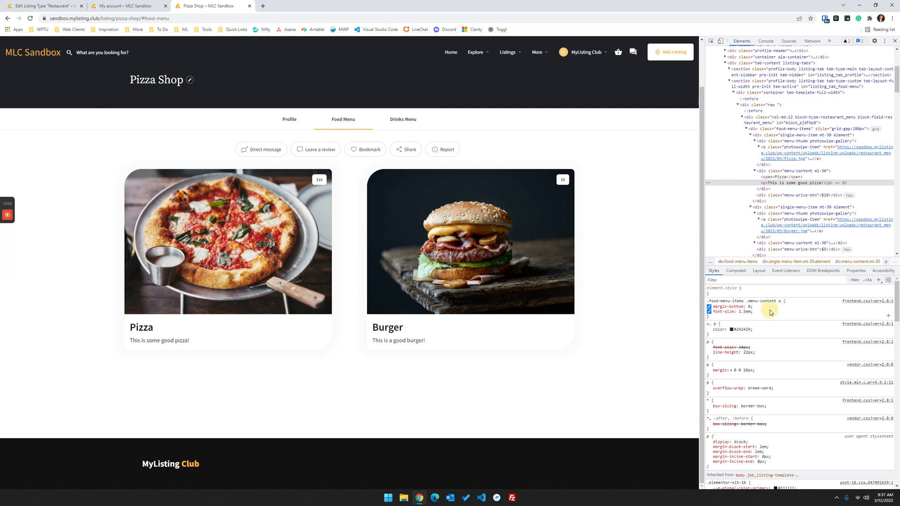
- Give the item titles a colour eyedropped from the MLC Sandbox logo orange, then close DevTools
right_click(387, 334)
right_click(385, 330)
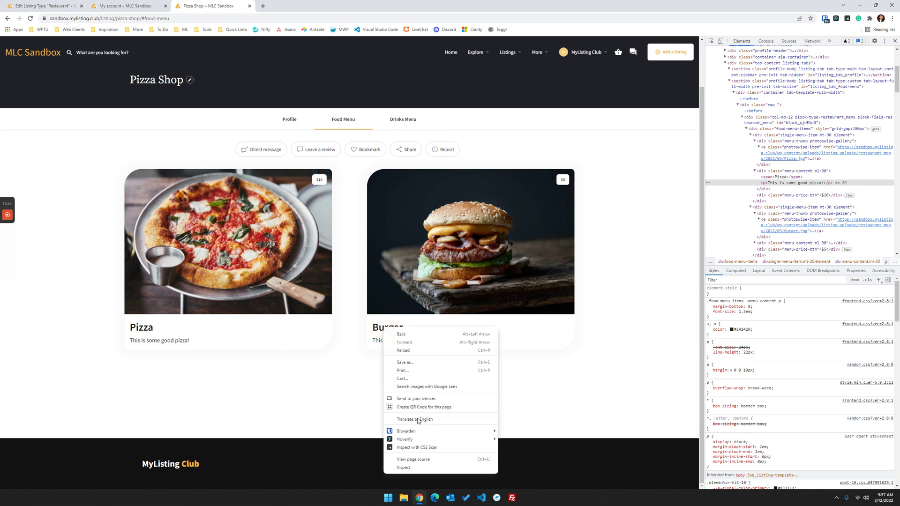
click(420, 467)
click(762, 322)
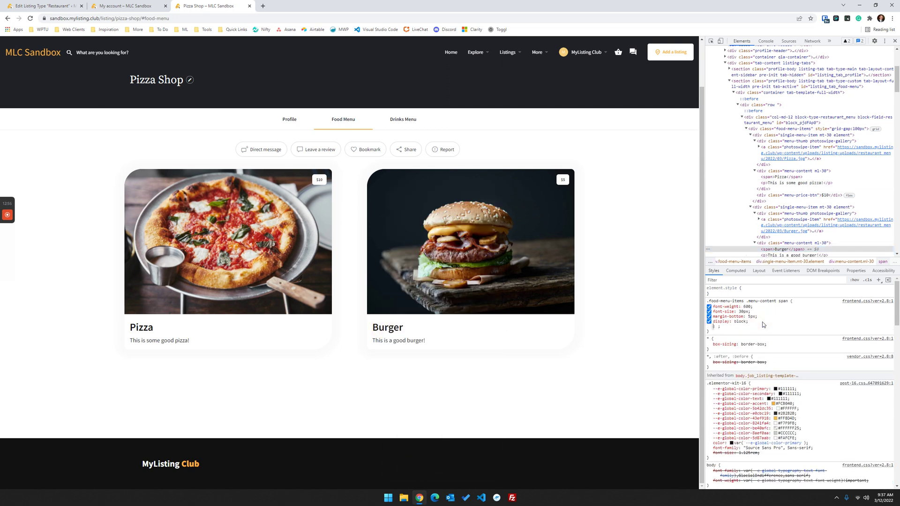
text(color: )
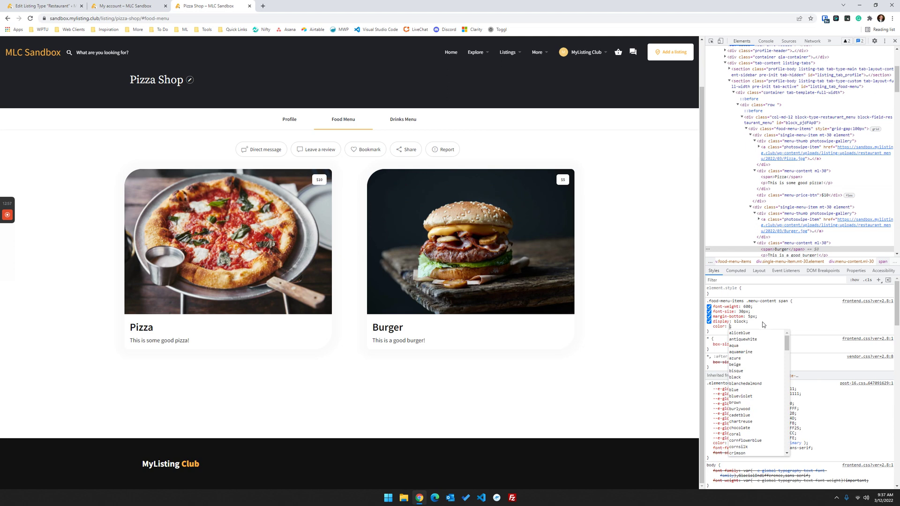
text(red;)
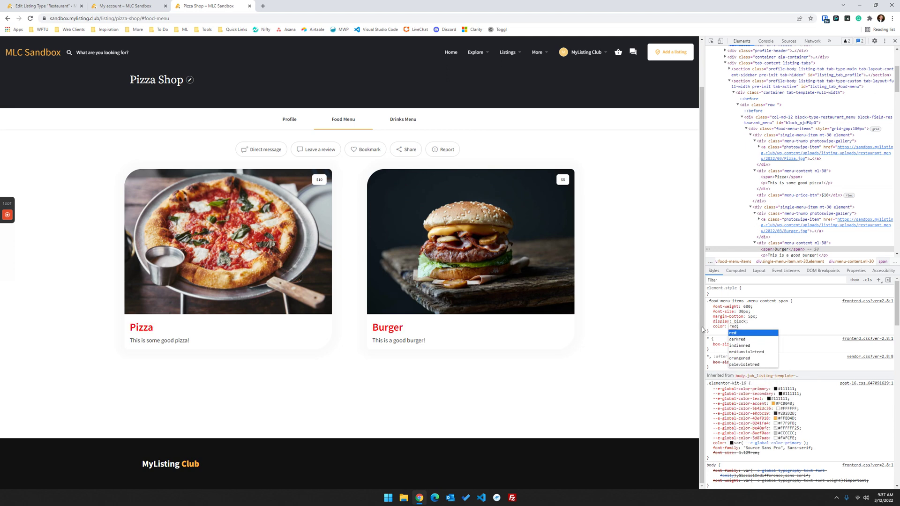
key(Return)
click(731, 326)
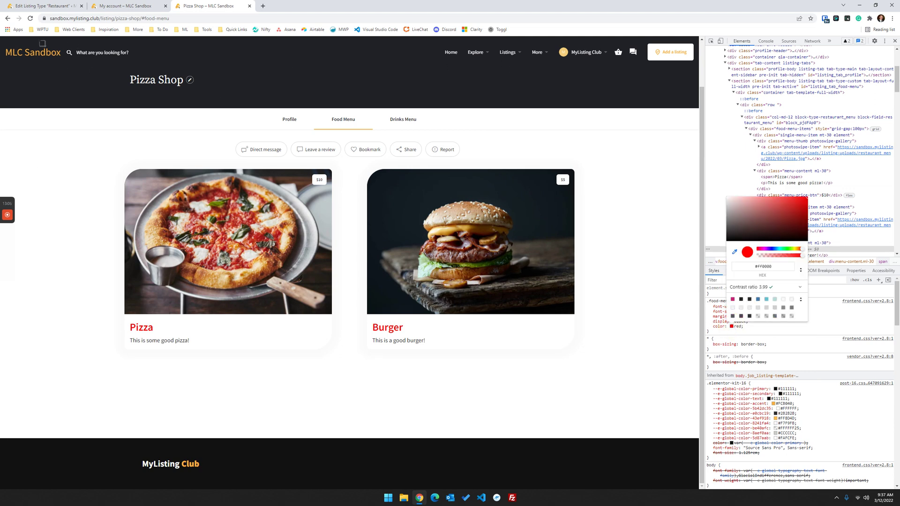
click(12, 52)
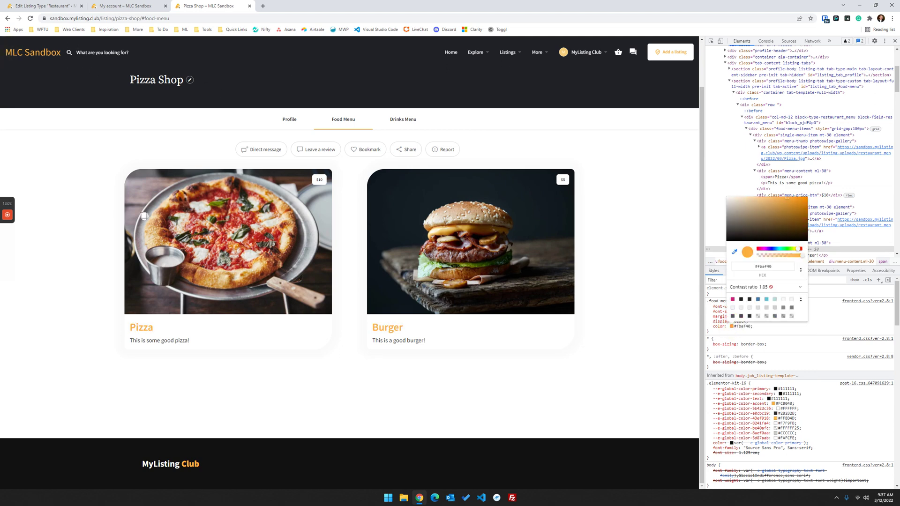
click(895, 41)
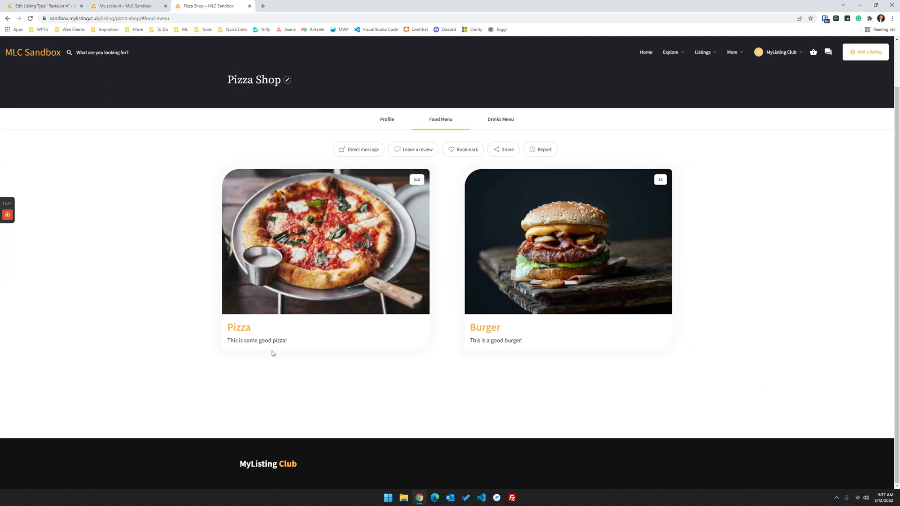
- Review the Food field's settings in the listing type's Fields step
click(40, 7)
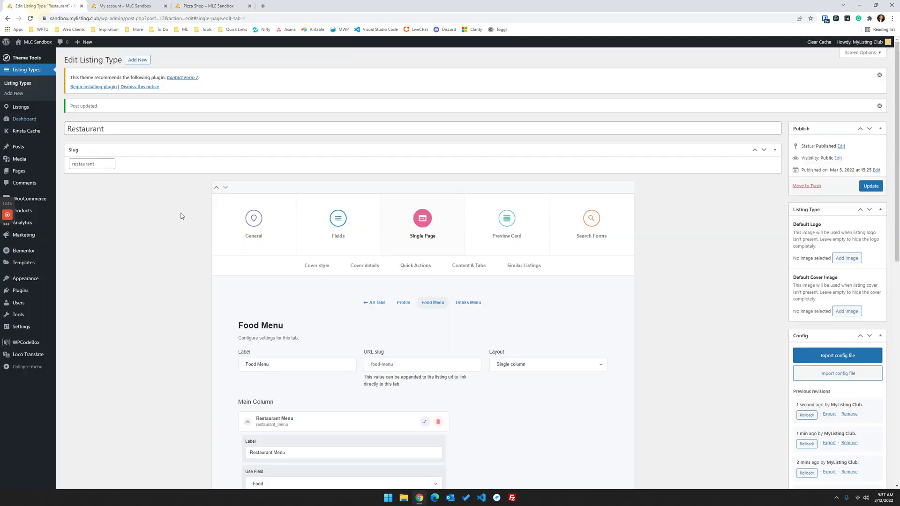
click(336, 223)
scroll(271, 332, down, 4)
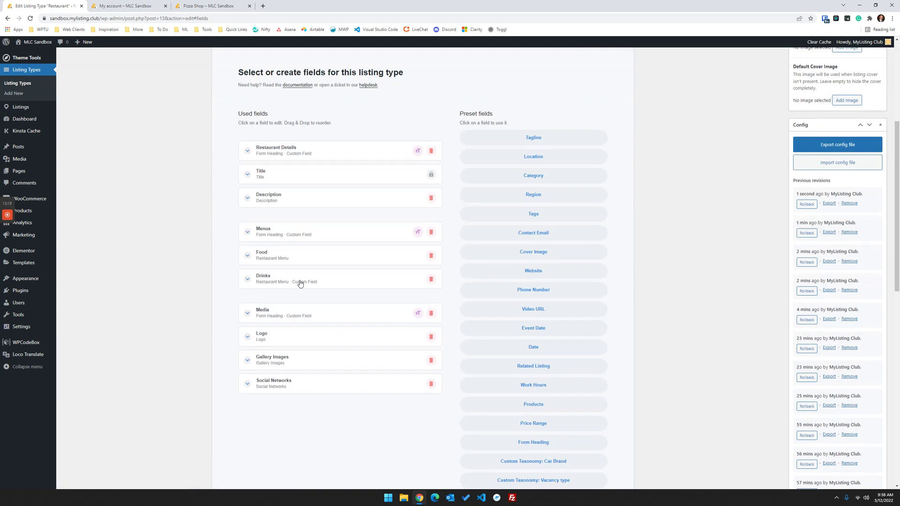
click(301, 257)
scroll(304, 272, down, 4)
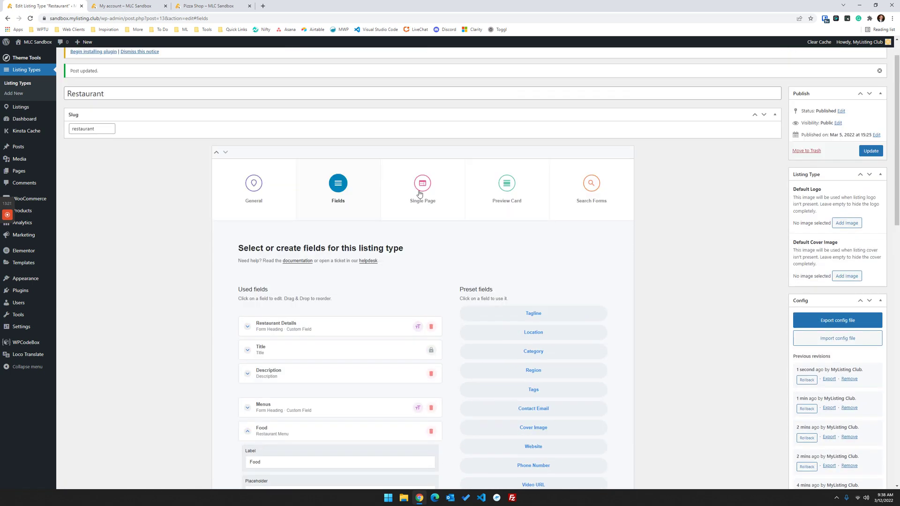
- Check the Food Menu tab's Restaurant Menu block: Food field, 2 columns, 2 tablet, 1 mobile, 100 gap
click(422, 187)
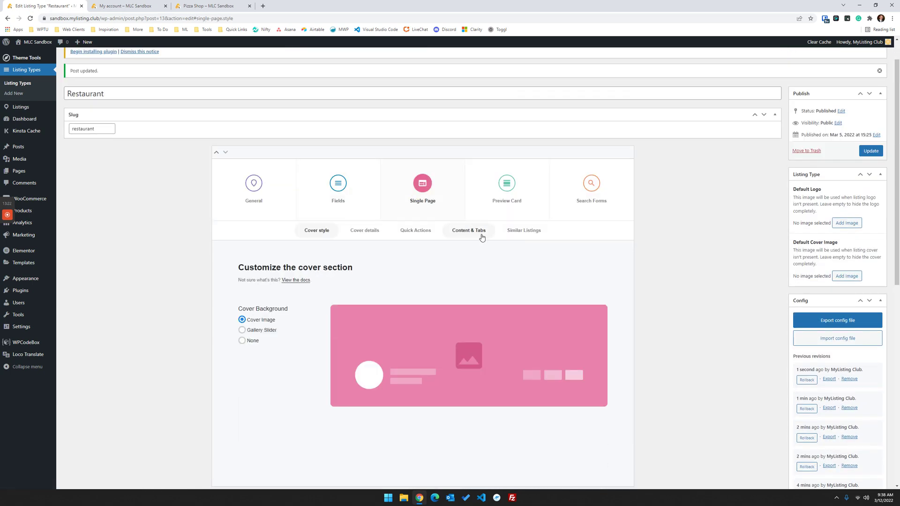
click(482, 231)
scroll(346, 257, down, 2)
click(344, 255)
scroll(335, 281, down, 3)
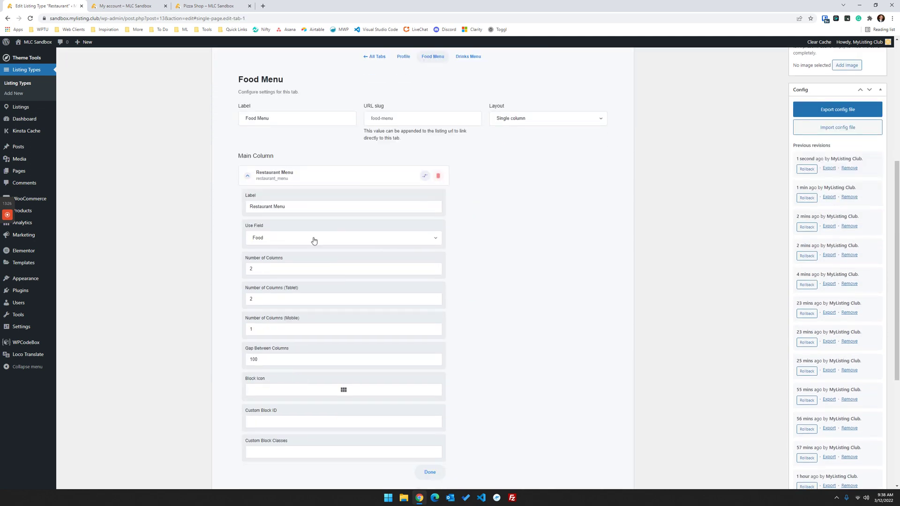
click(285, 239)
click(285, 239)
scroll(309, 346, down, 2)
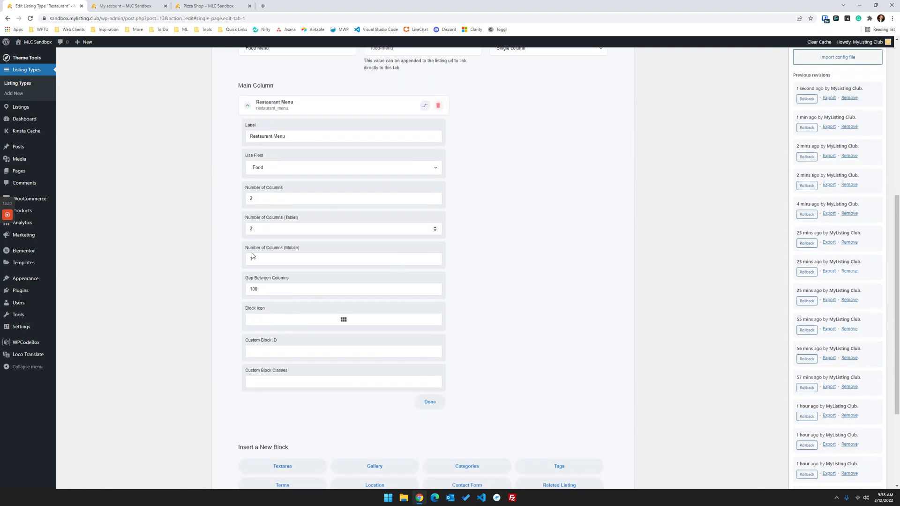
scroll(290, 381, down, 3)
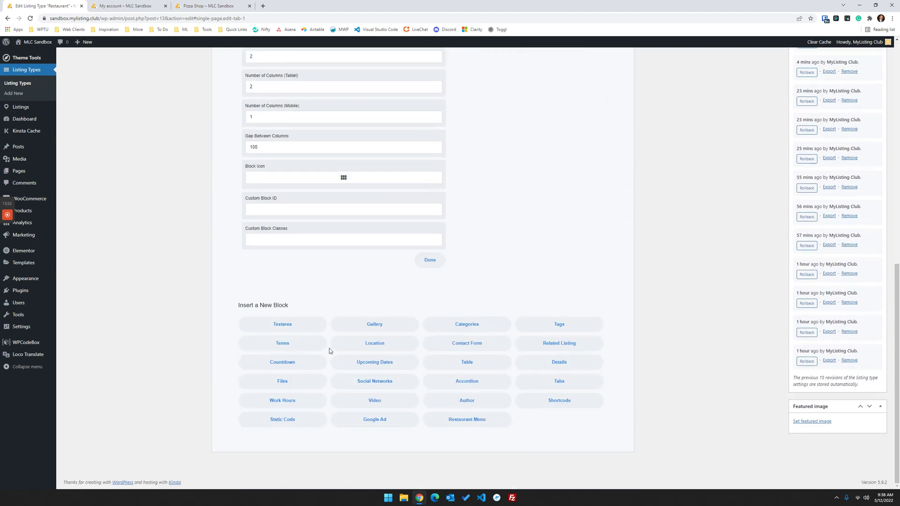
scroll(311, 311, up, 7)
- Go back to the Pizza Shop listing tab to view the Pizza ($10) and Burger ($5) cards
click(214, 5)
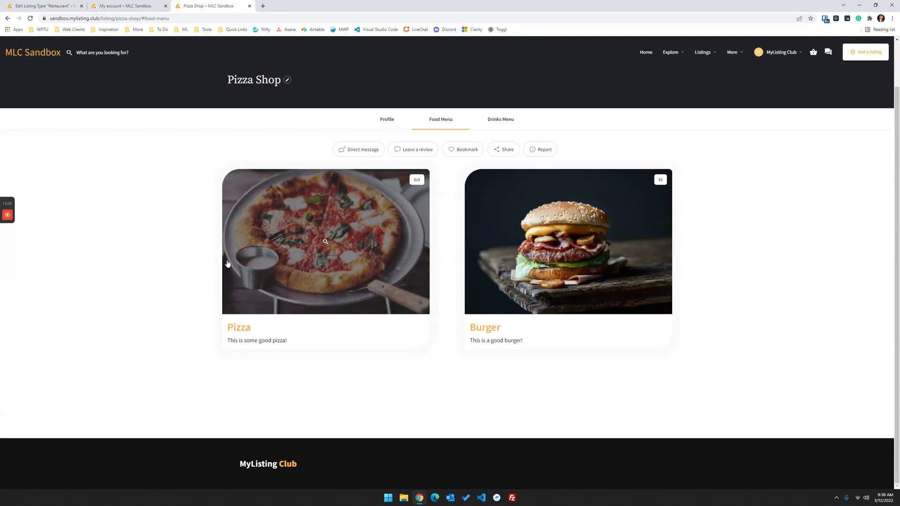